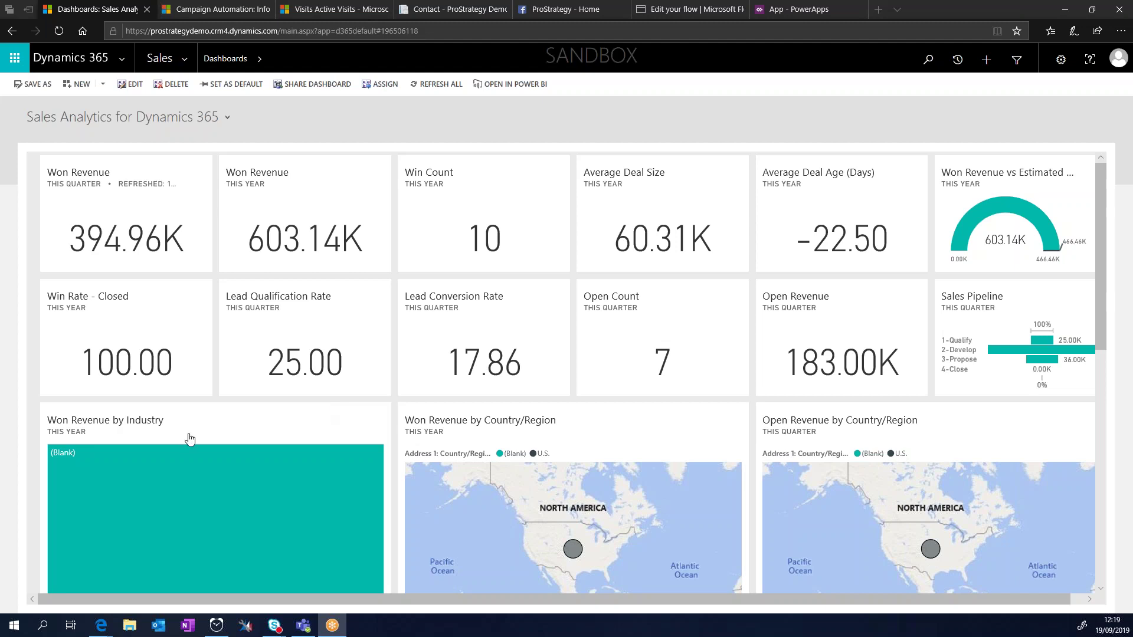
Step: Switch to the 'Contact - ProStrategy Demo' page with its empty inquiry form
left_click(427, 7)
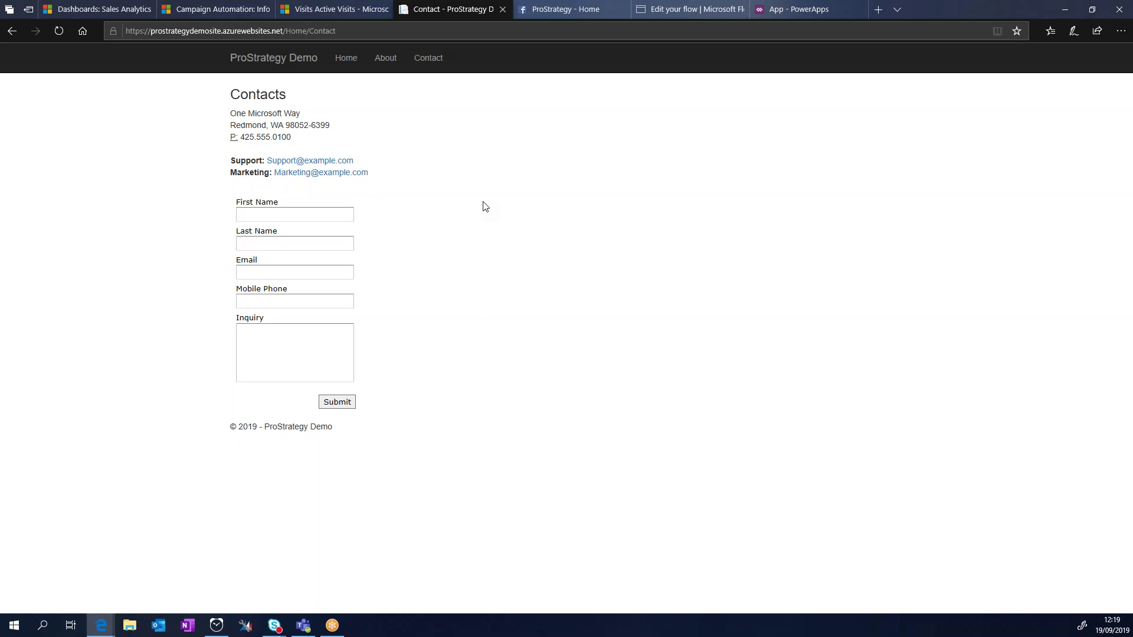
Step: Enter the new contact's first and last name in the inquiry form
left_click(325, 215)
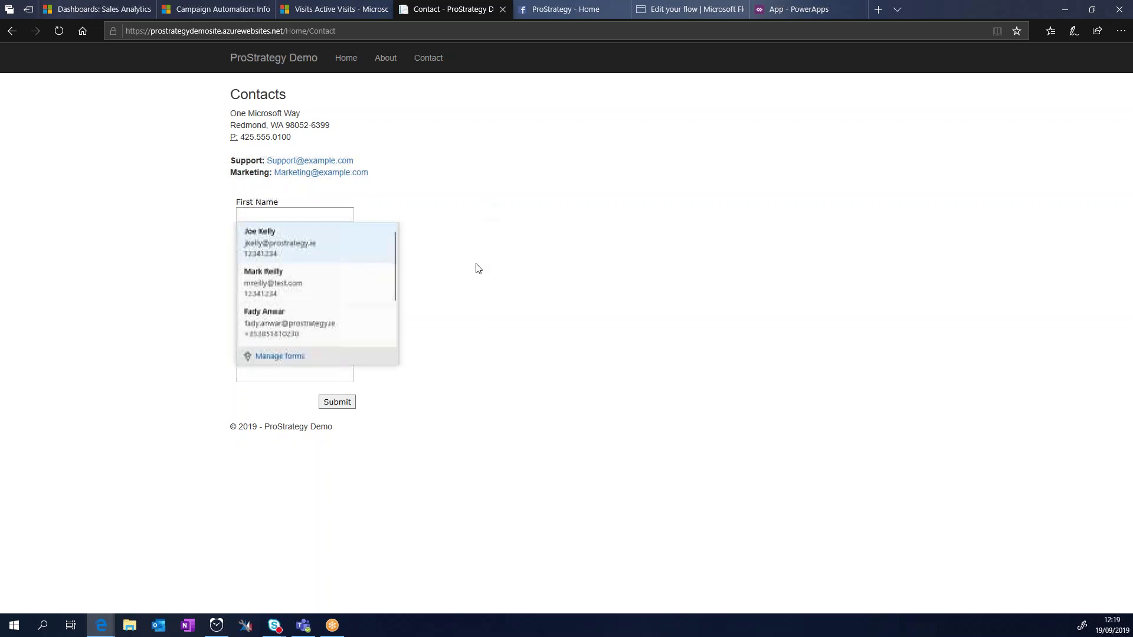
left_click(511, 280)
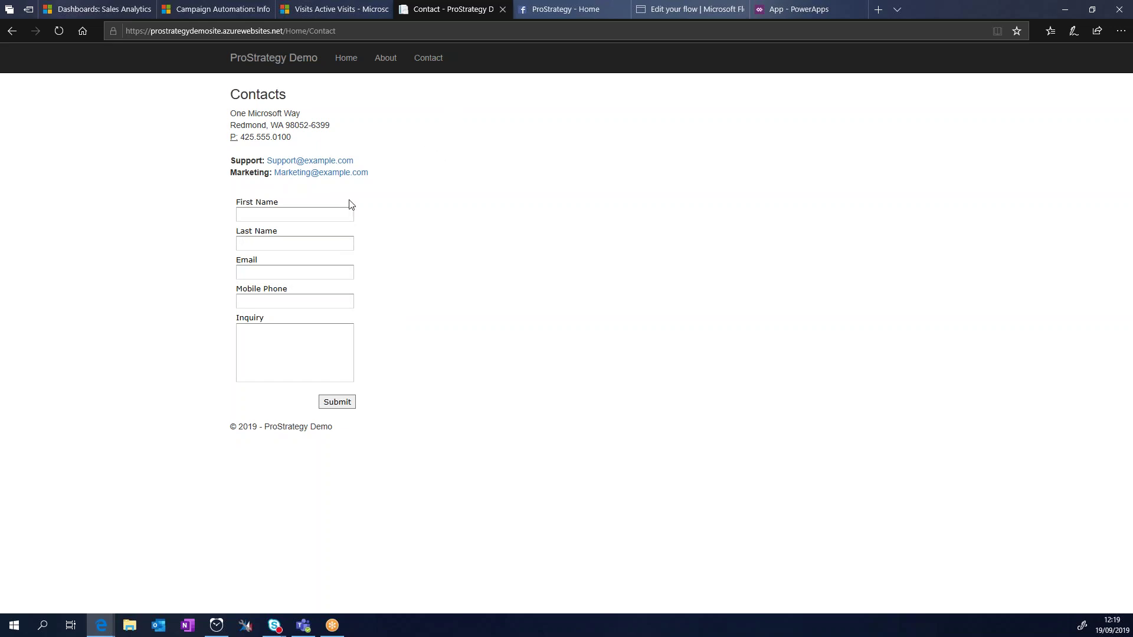
left_click(237, 214)
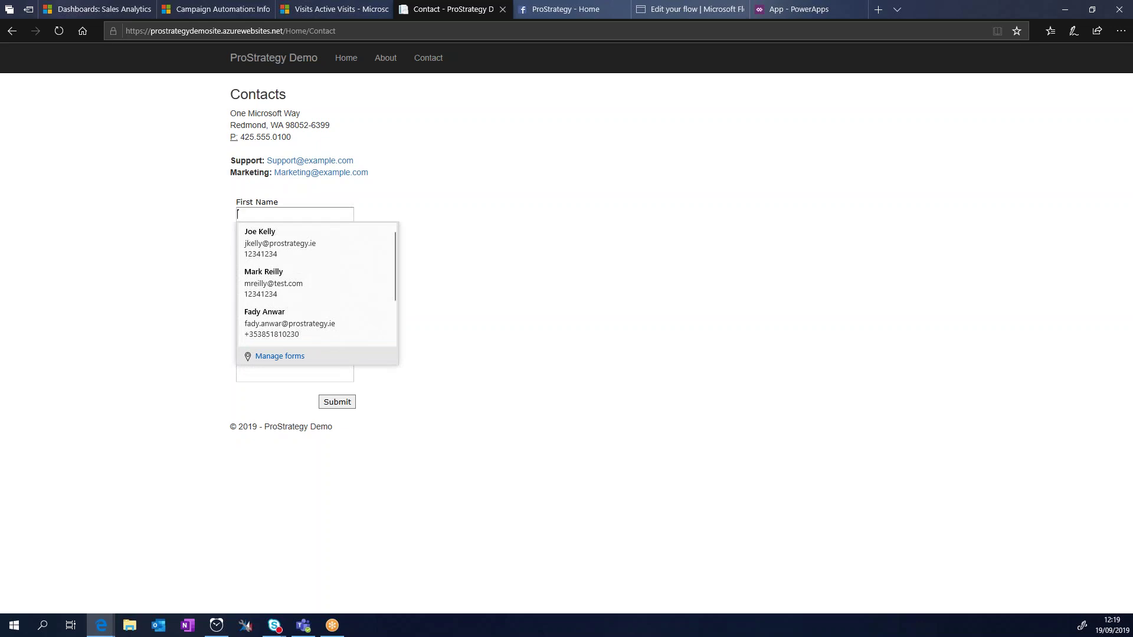
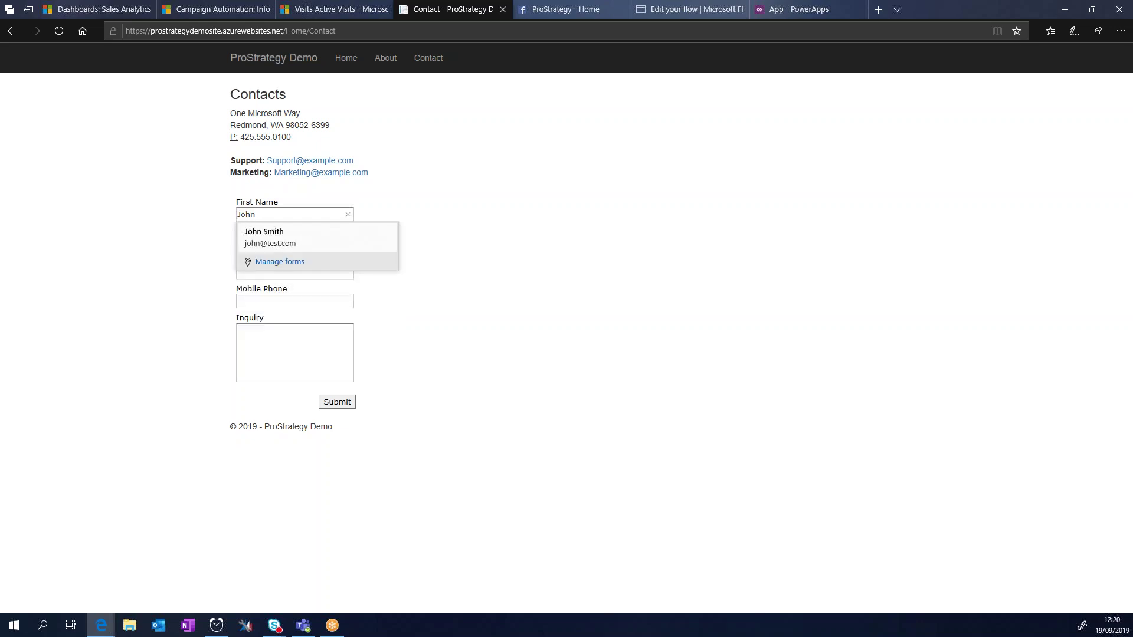
key("Escape")
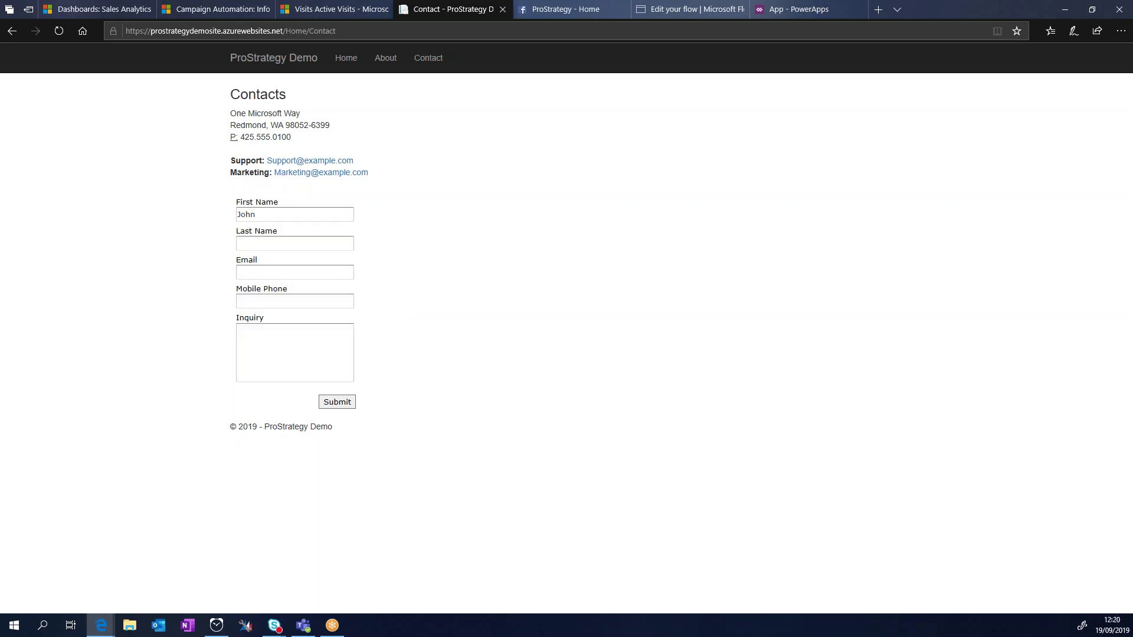
left_click(294, 246)
Step: Add the contact's e-mail and mobile number and the inquiry 'Interested in CRM', then submit
left_click(271, 271)
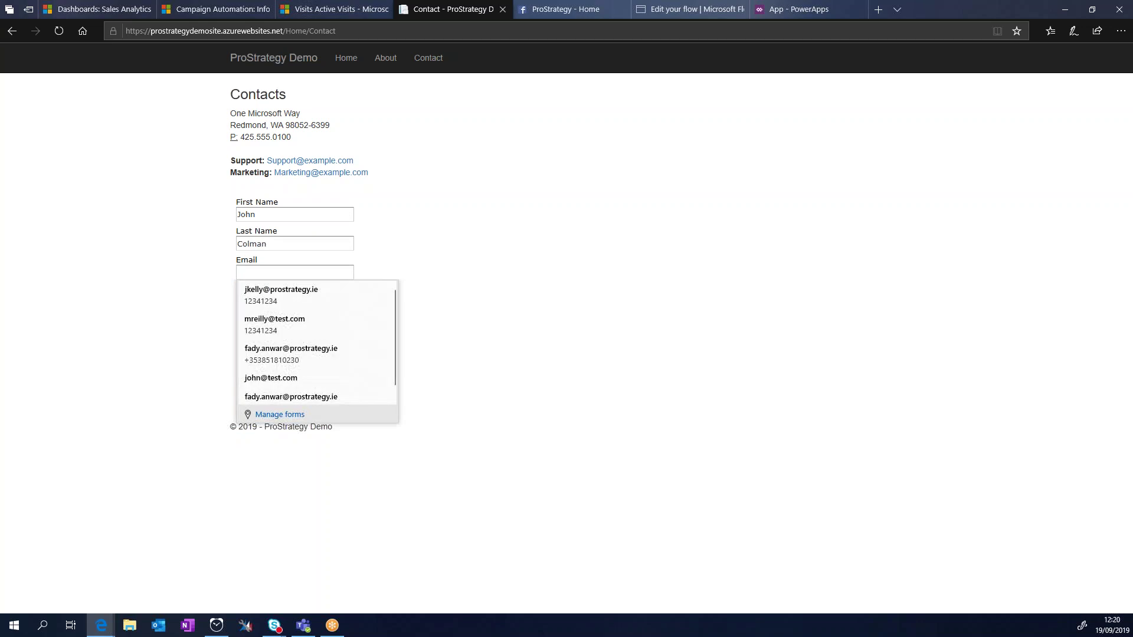
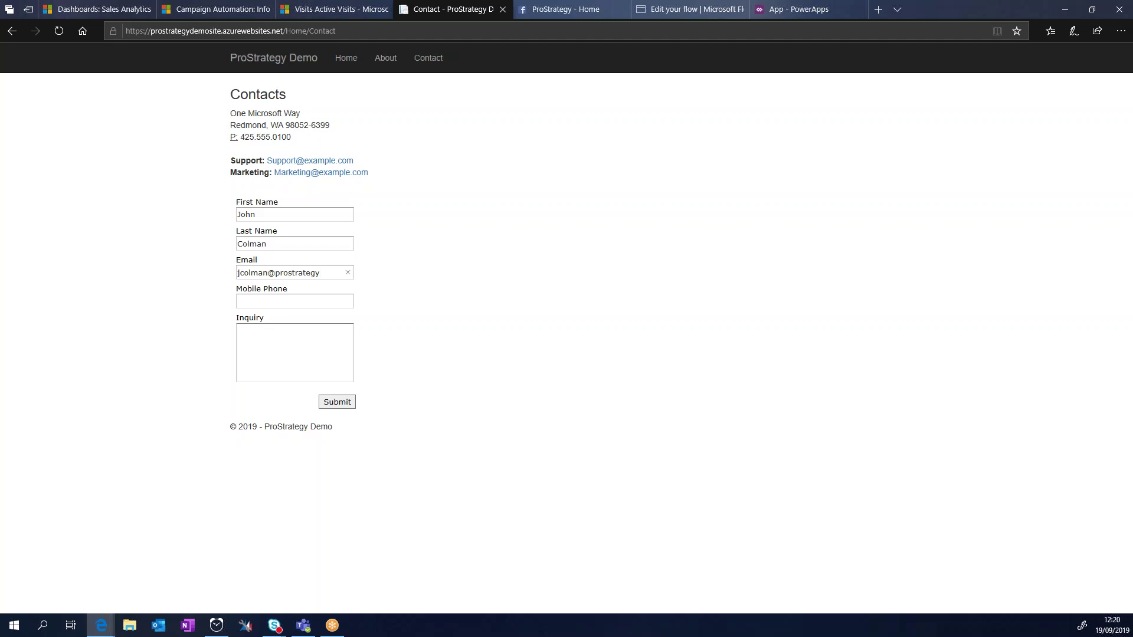
left_click(295, 303)
type("12341234")
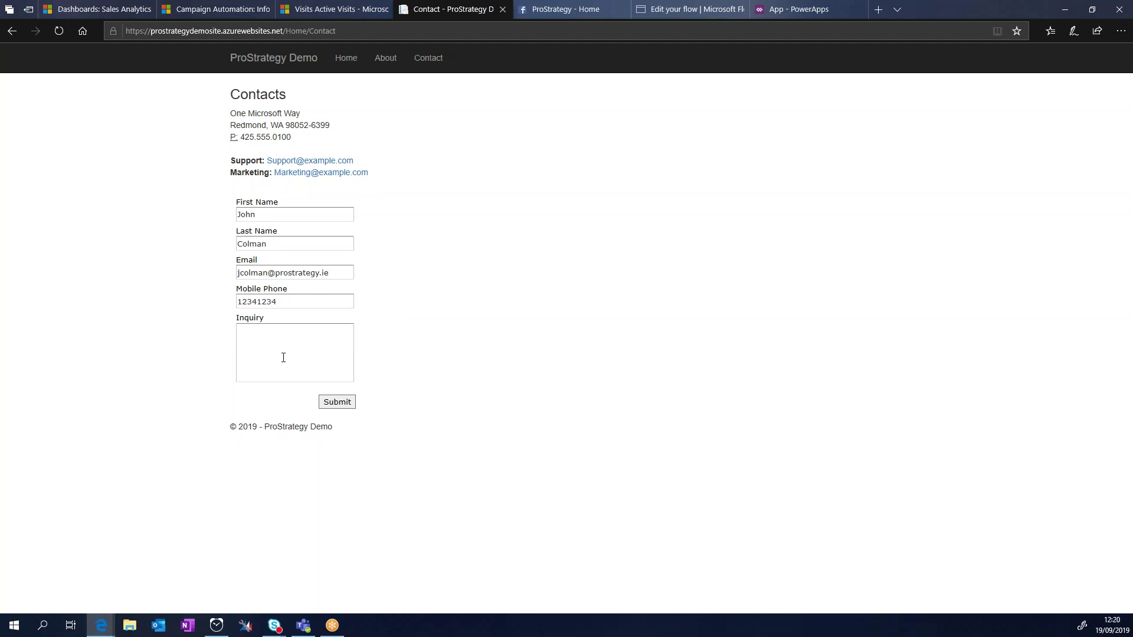
left_click(284, 358)
type("Interested in CRM")
left_click(336, 403)
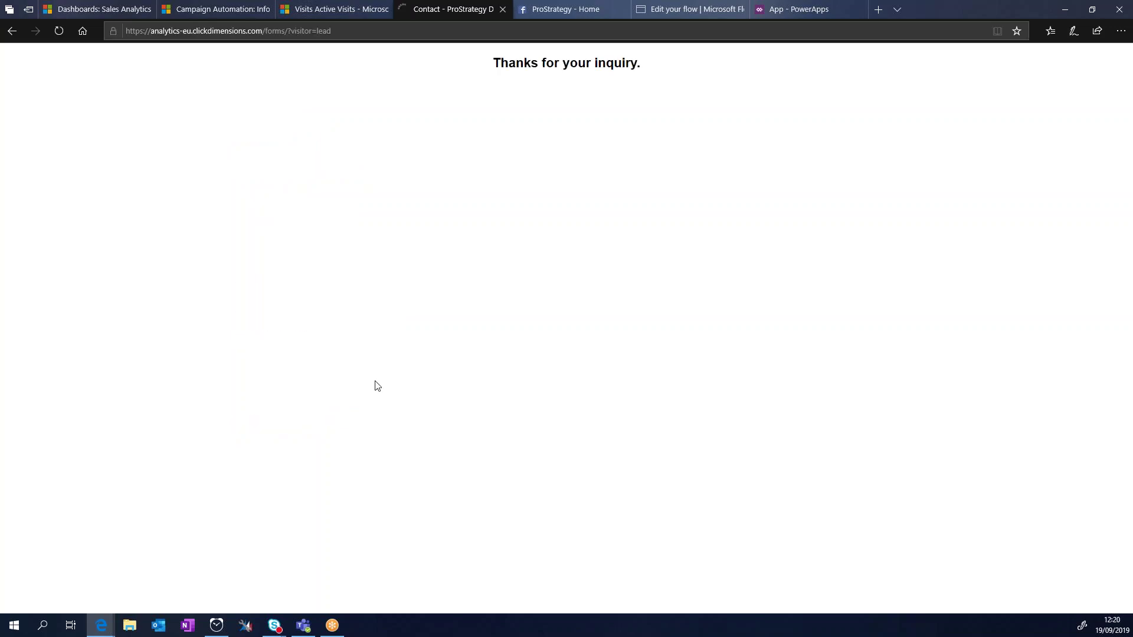
Step: Leave the thank-you page and return to the 'Dashboards: Sales Analytics' tab
triple_click(564, 70)
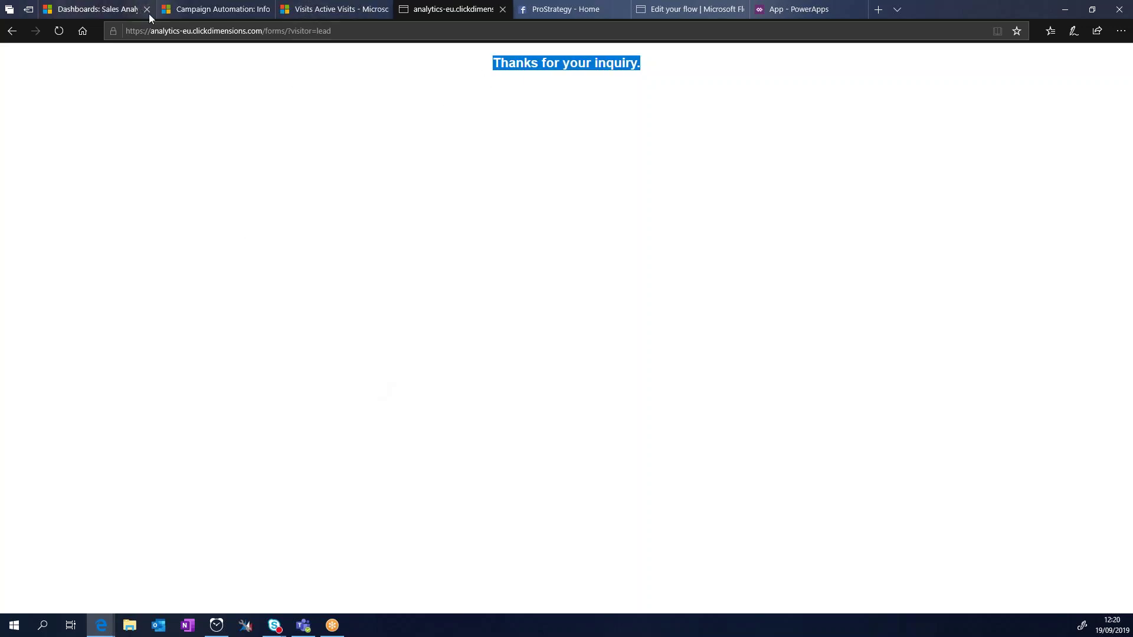
left_click(175, 33)
left_click(199, 245)
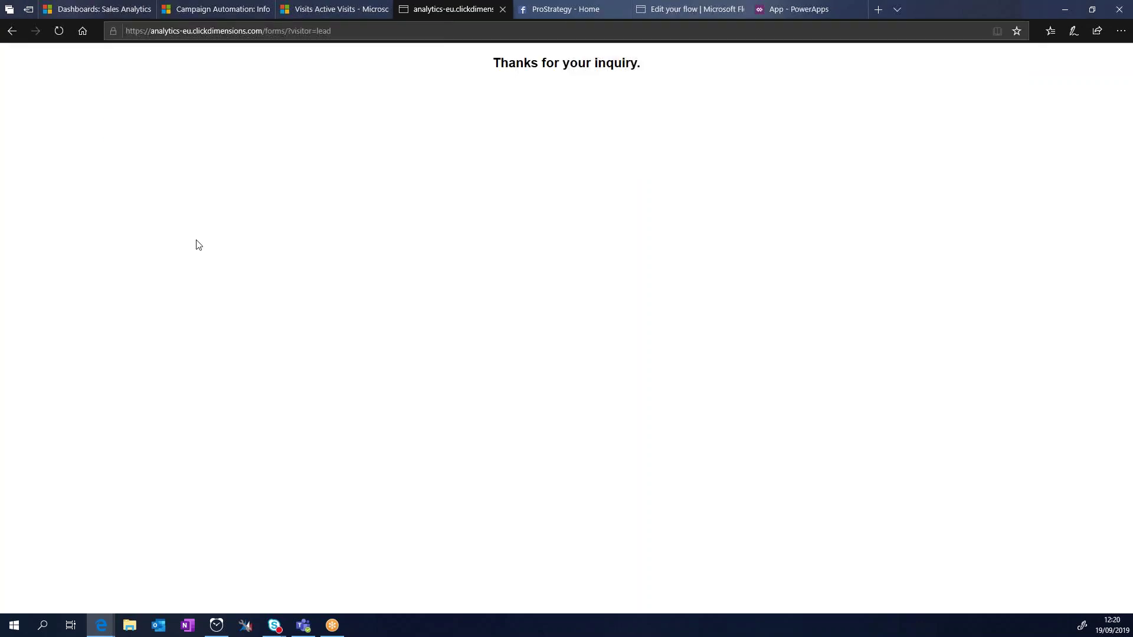
mouse_move(178, 20)
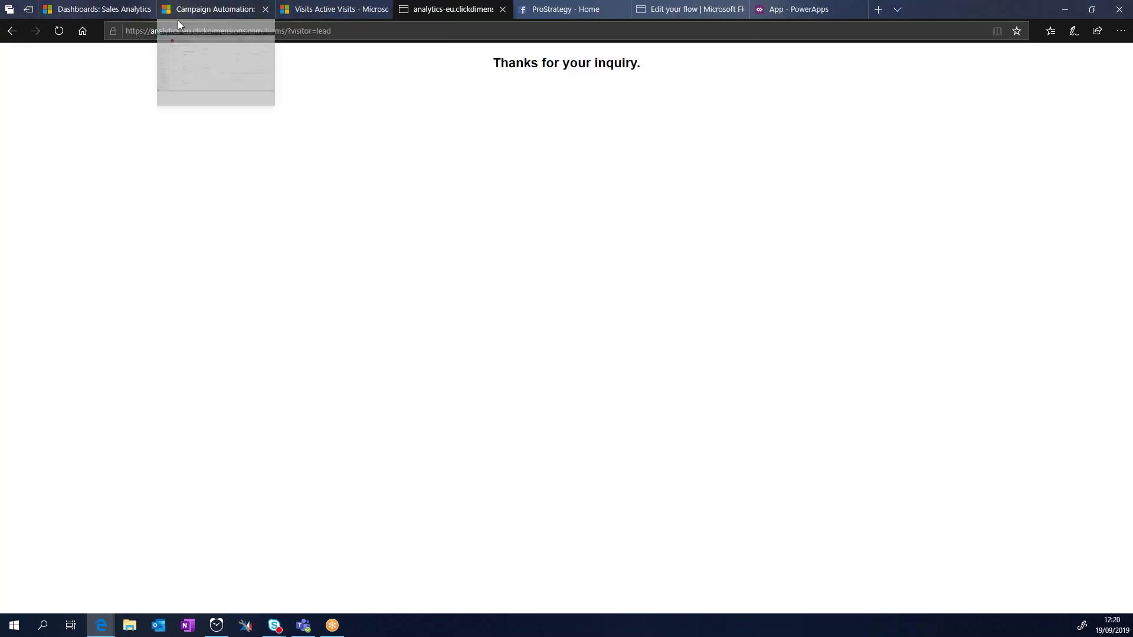
mouse_move(352, 7)
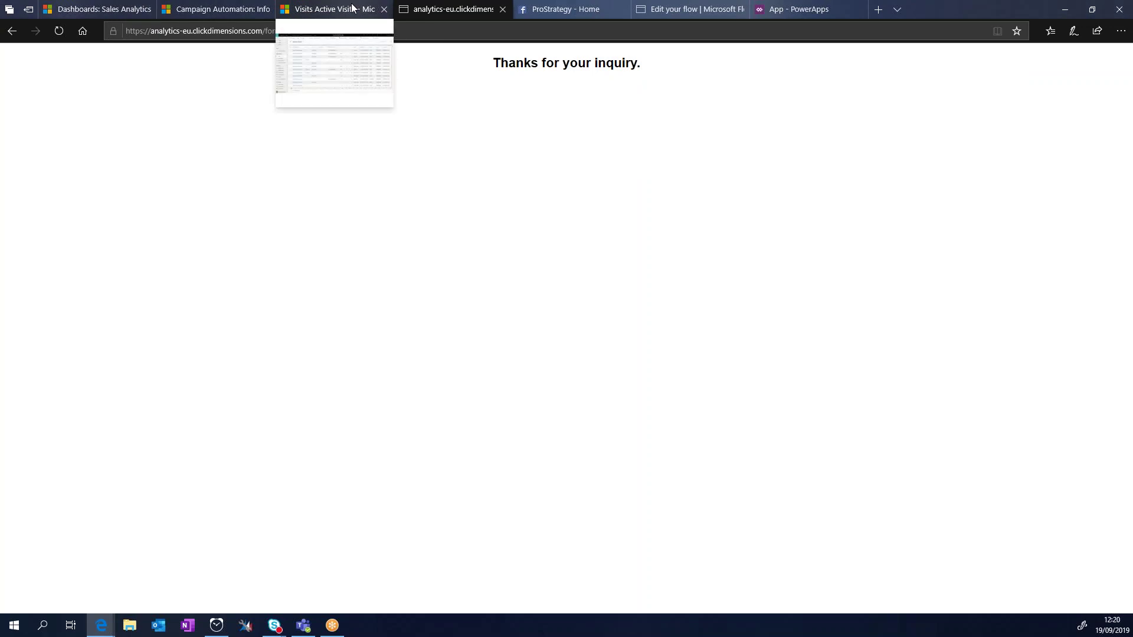
left_click(96, 8)
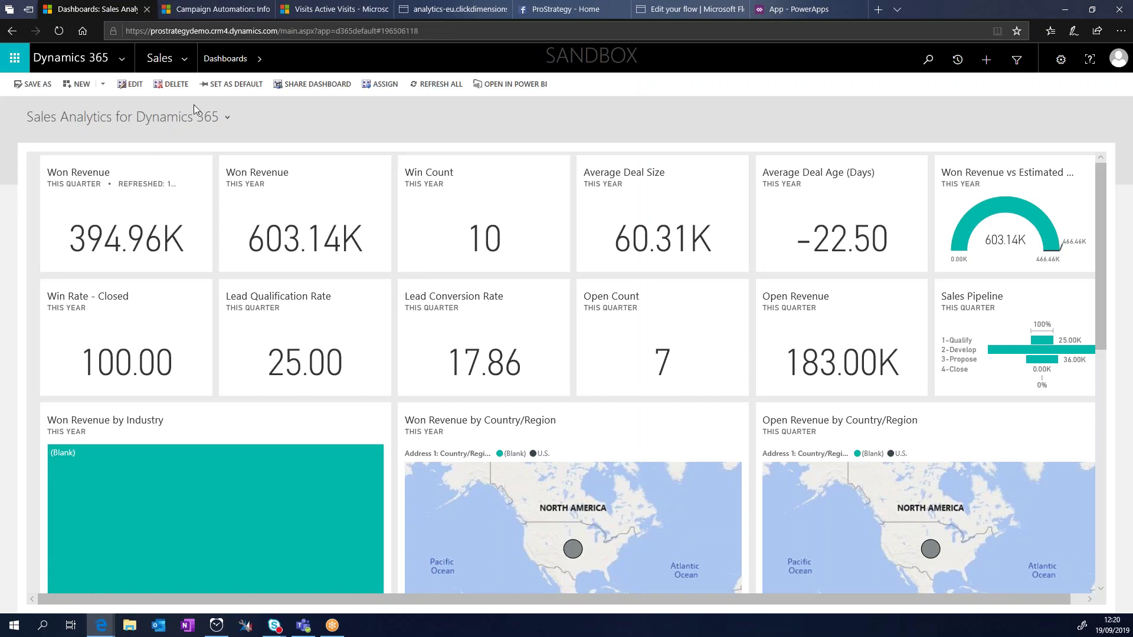
left_click(187, 61)
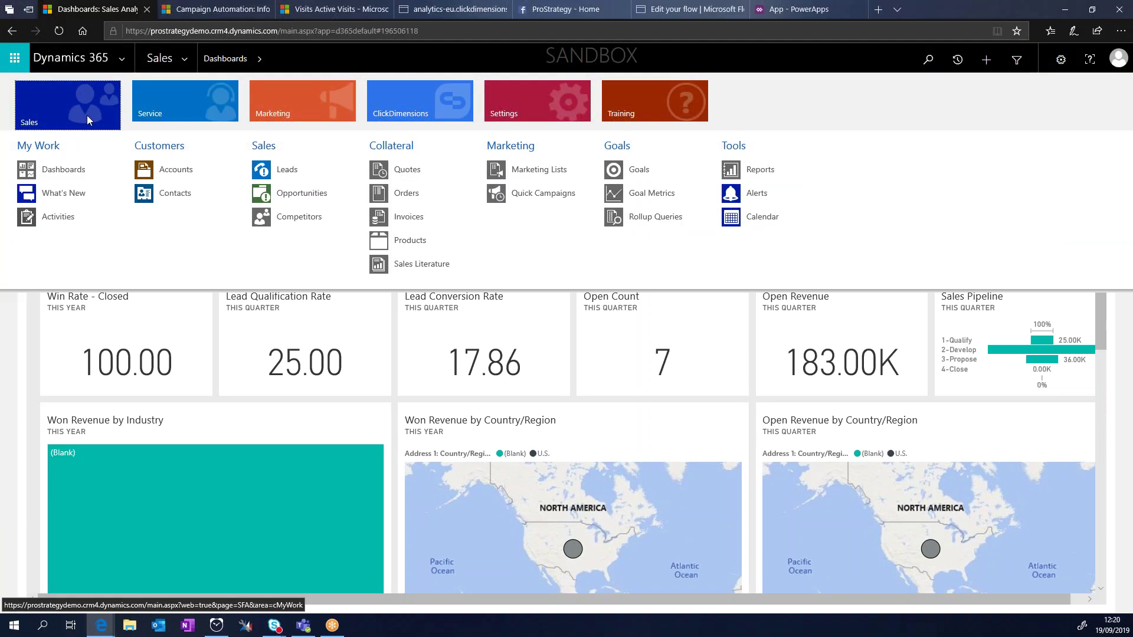
left_click(172, 107)
left_click(284, 107)
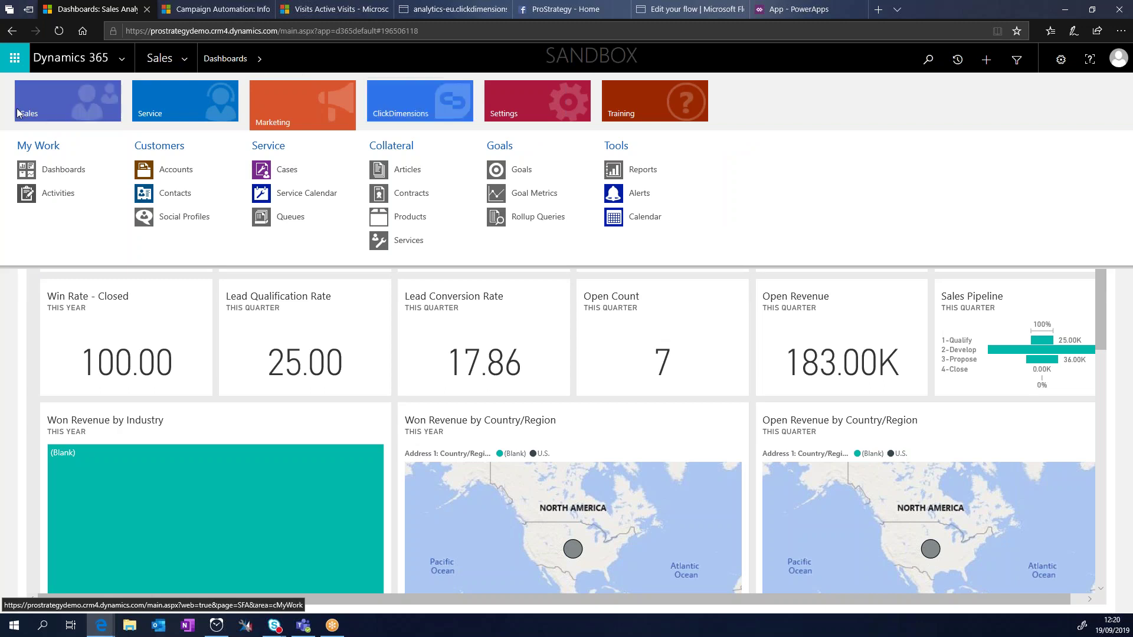
left_click(6, 345)
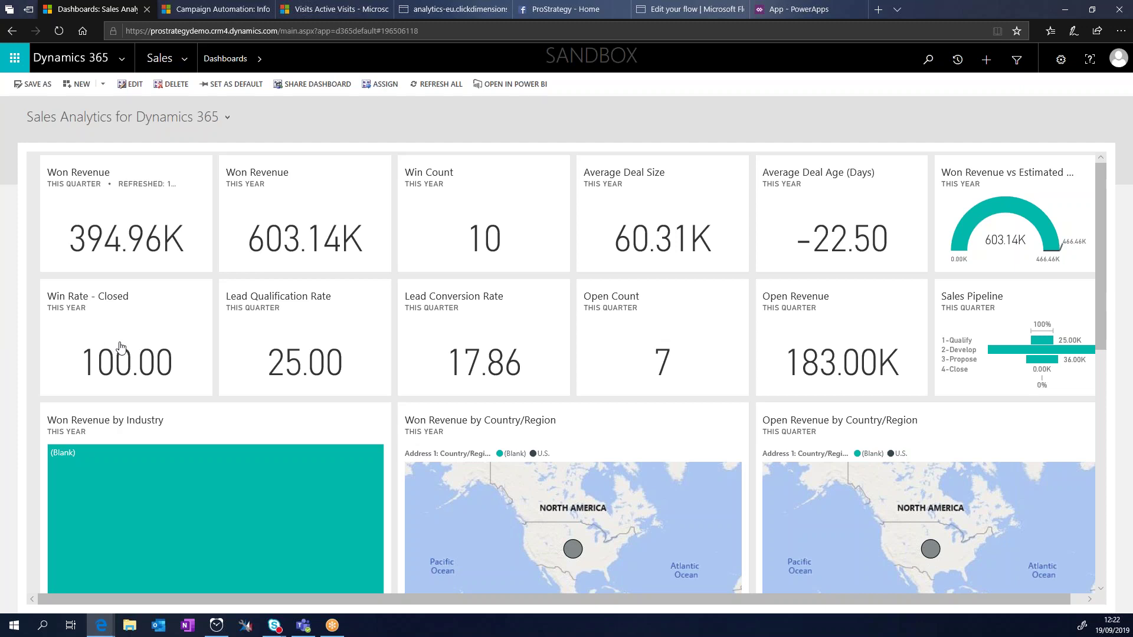
Step: Browse the account list in the PowerApps Accounts app
left_click(806, 6)
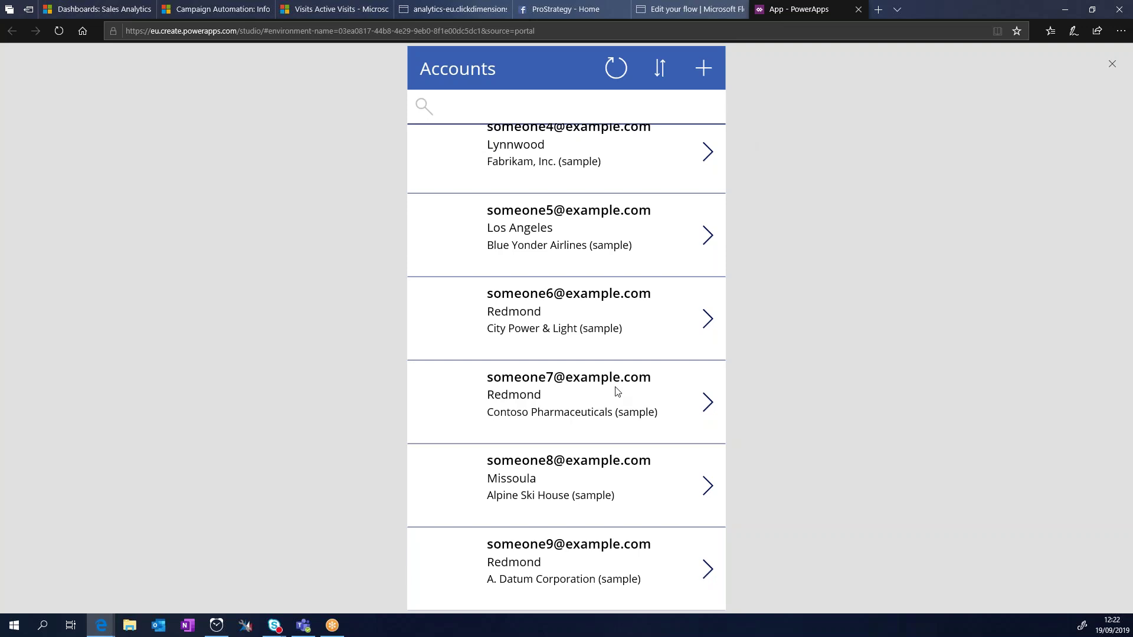
scroll(578, 273, "down", 10)
scroll(610, 345, "up", 6)
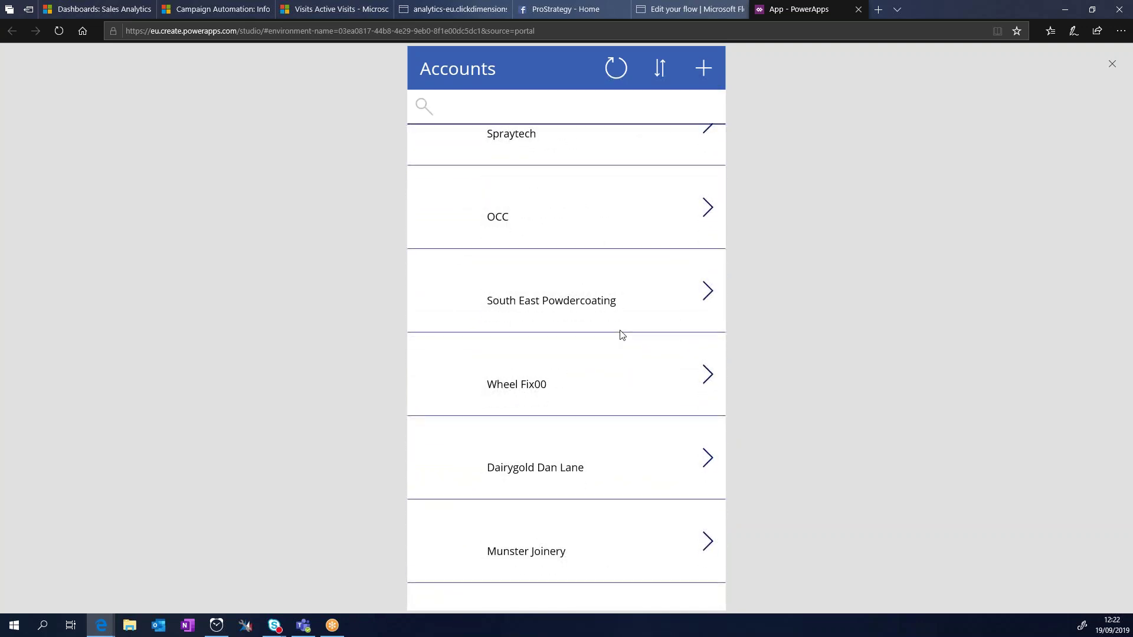
scroll(632, 323, "up", 3)
scroll(640, 357, "down", 7)
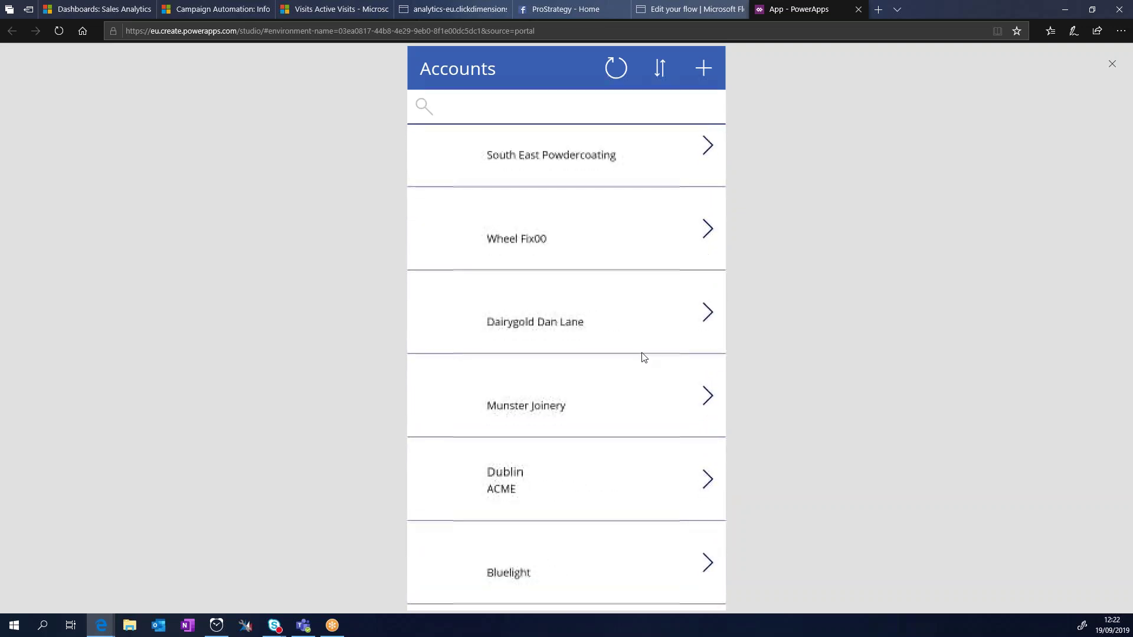
scroll(636, 367, "down", 3)
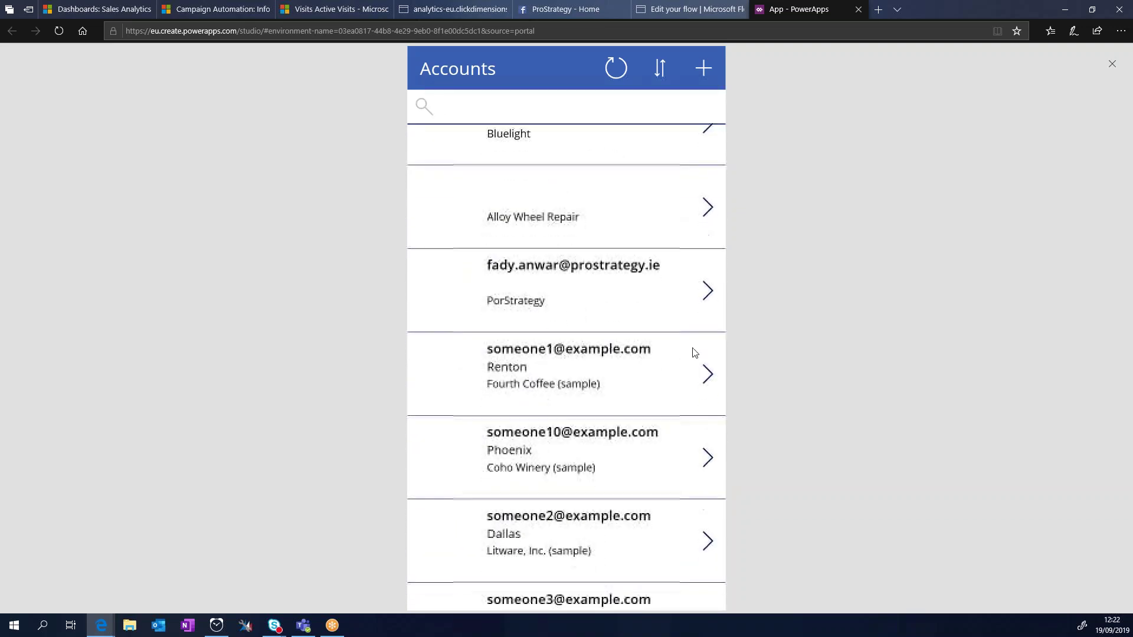
Step: Open the PorStrategy account, edit and save it, and exit the app preview
left_click(705, 289)
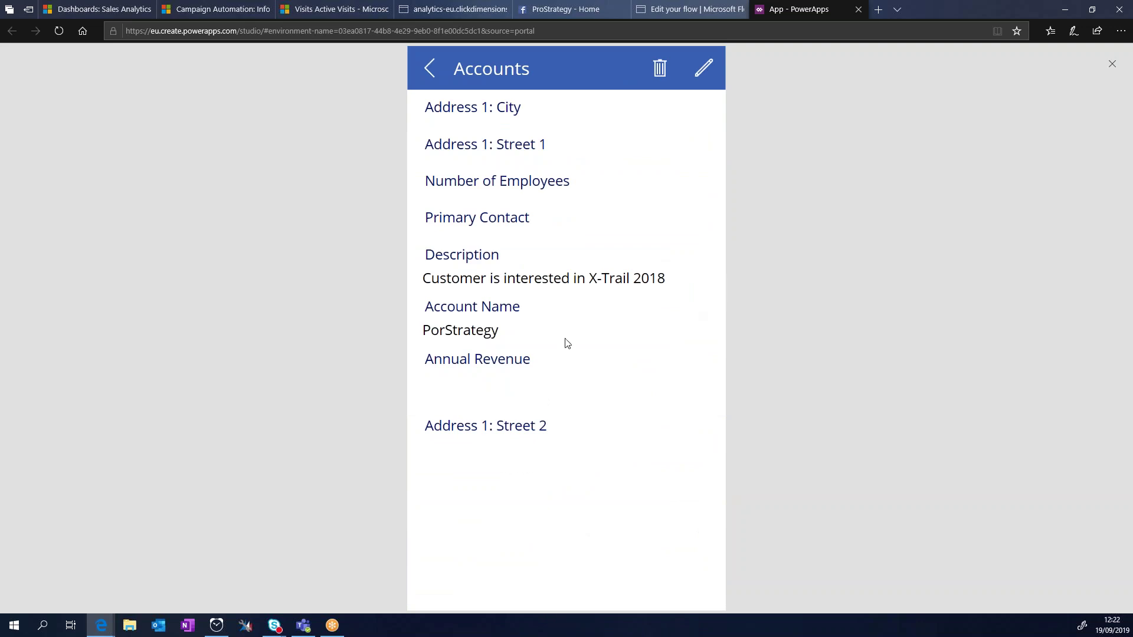
left_click(704, 67)
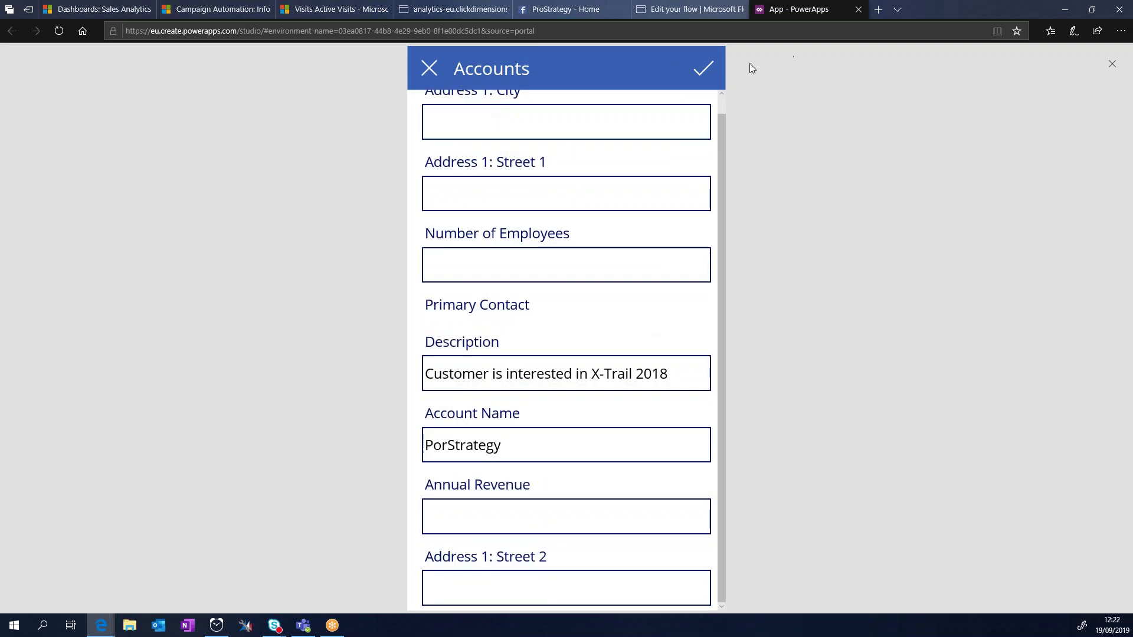
left_click(704, 69)
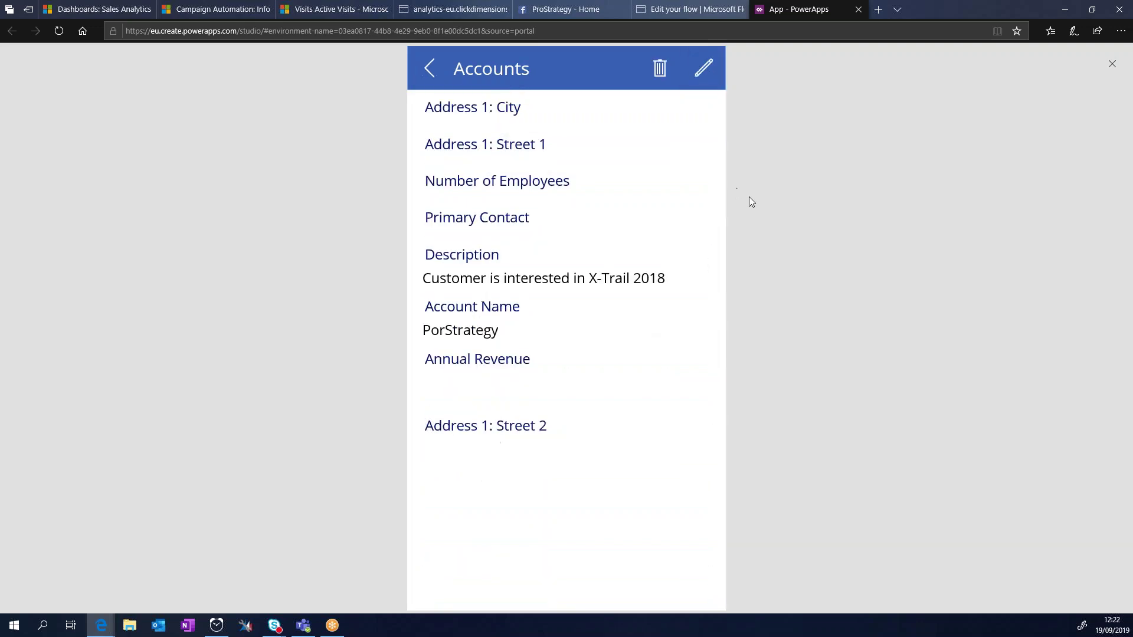
left_click(1107, 64)
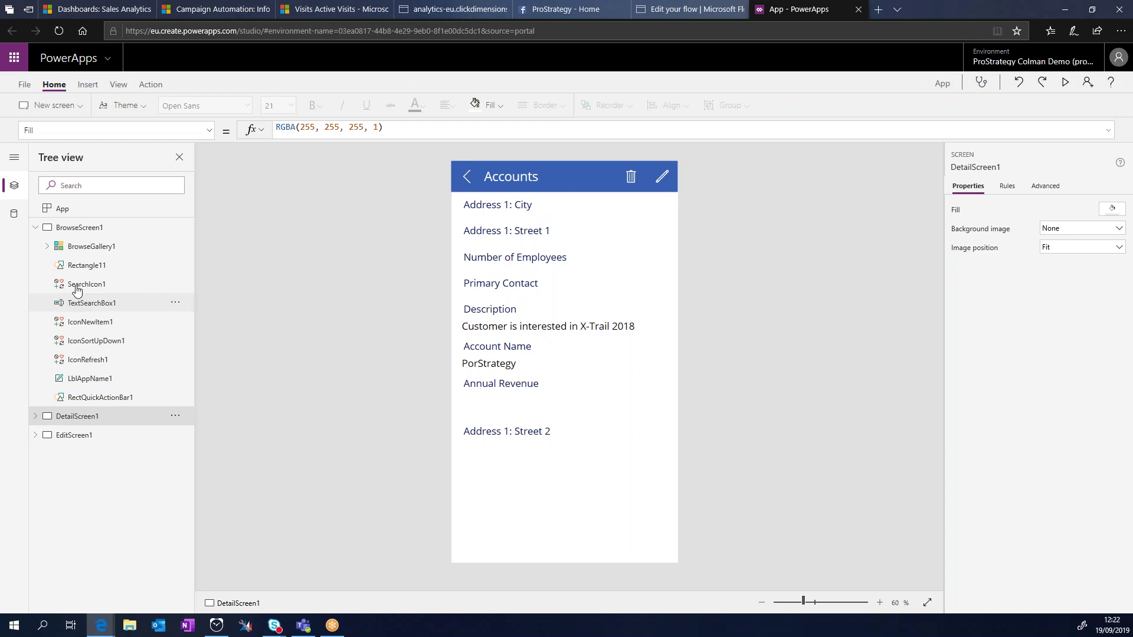
Step: Inspect the Facebook-post-to-lead flow and the ProStrategy Facebook page, then return to Sales Analytics
left_click(680, 10)
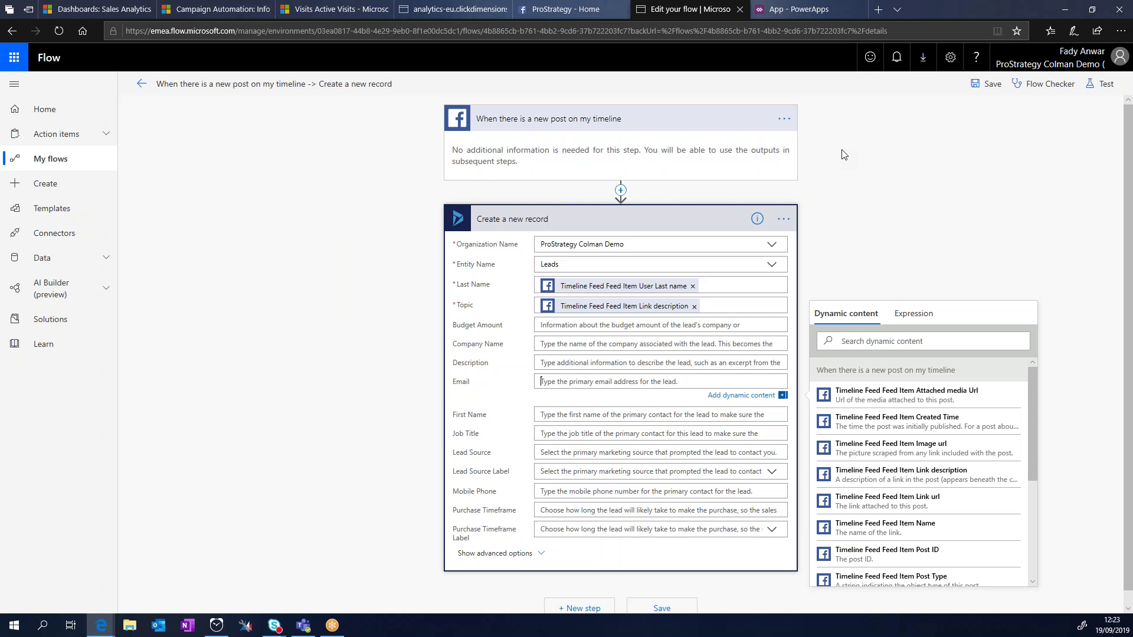
left_click(584, 122)
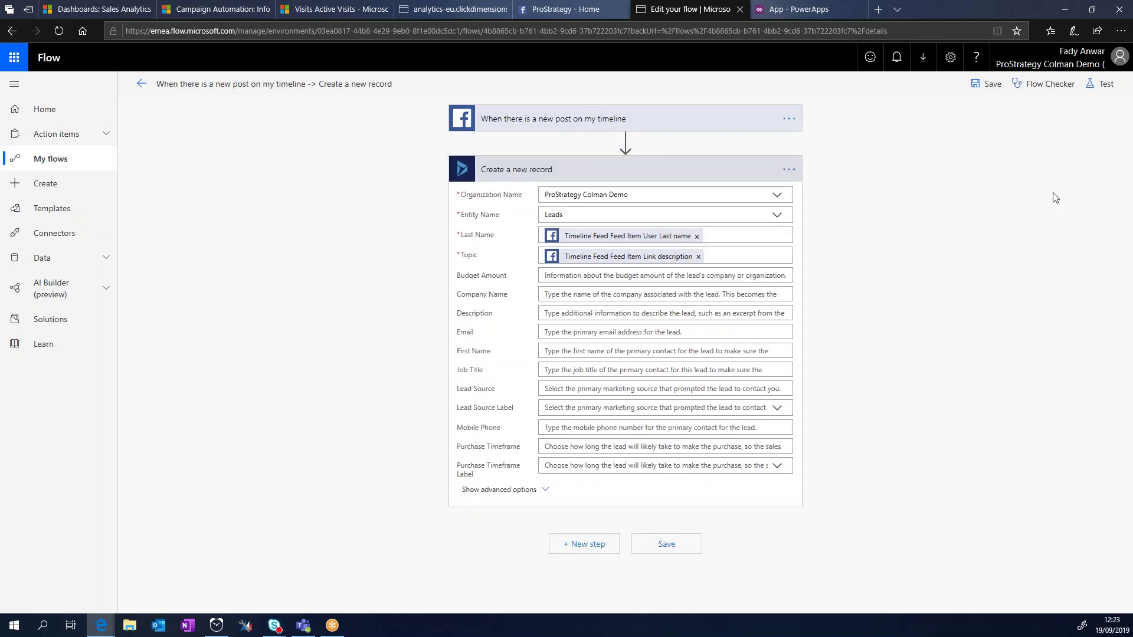
left_click(571, 9)
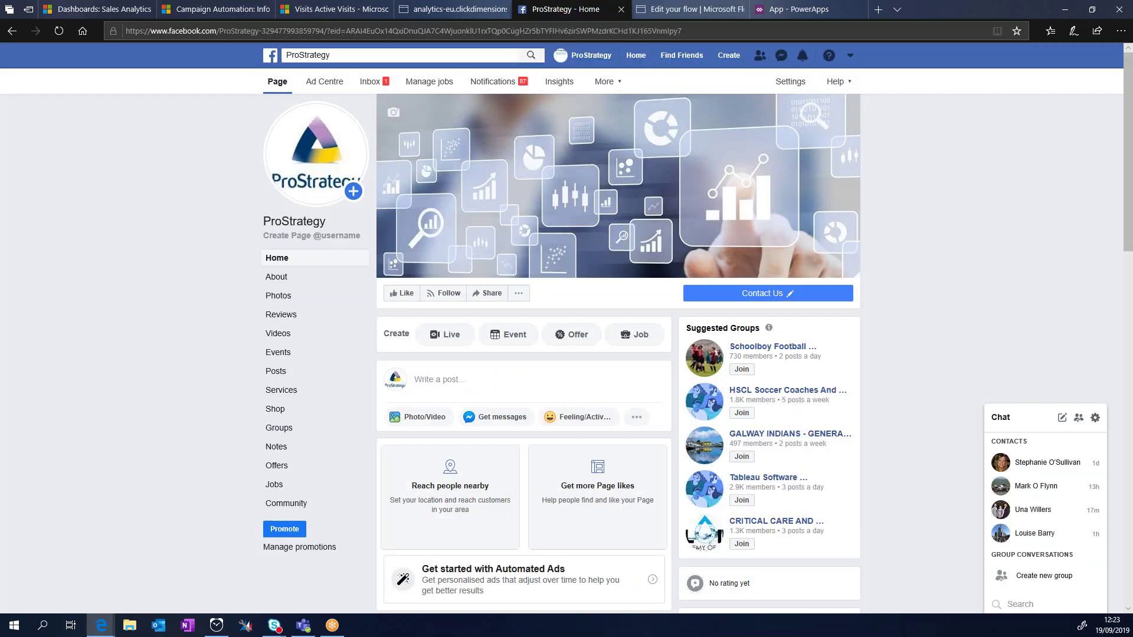
left_click(661, 8)
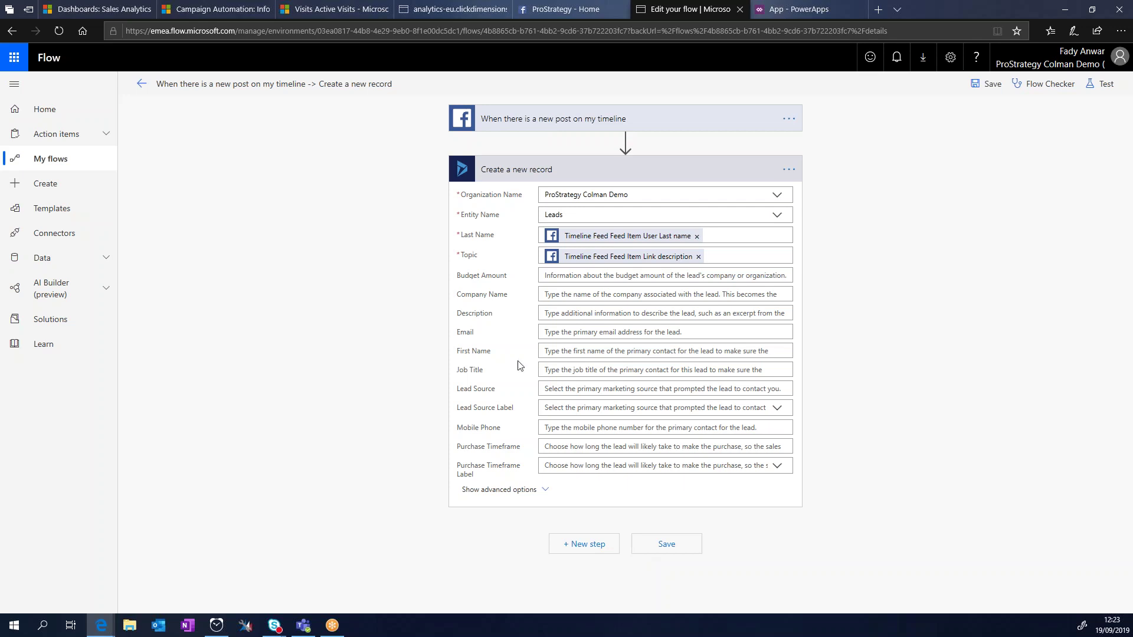
left_click(72, 5)
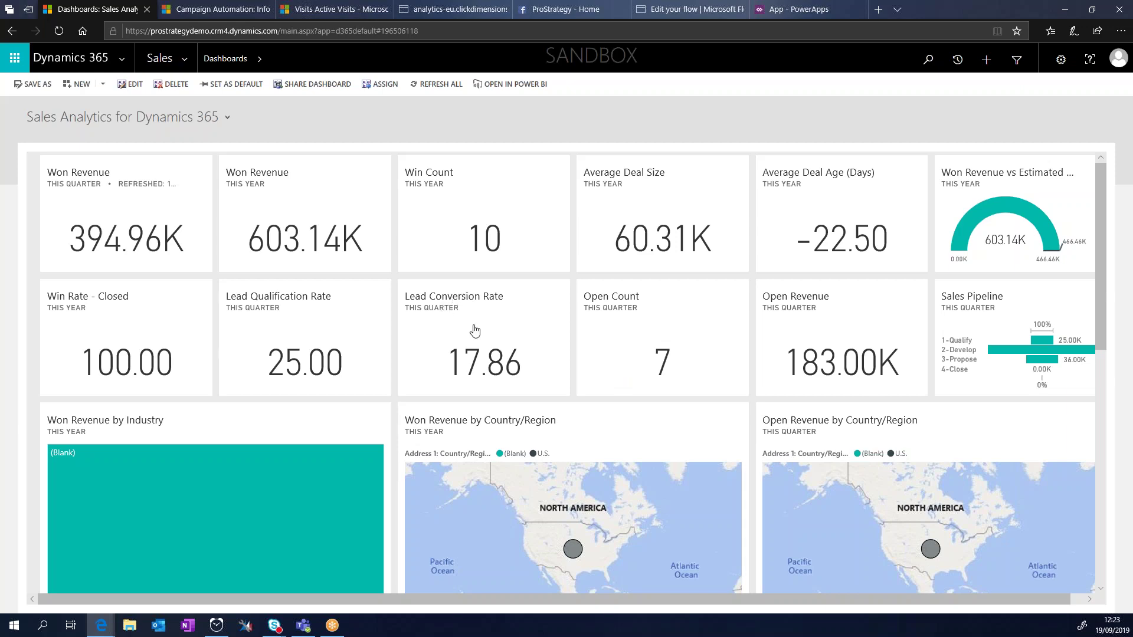
Step: Scroll through the Sales Analytics tiles, then pick Marketing Dashboard from the dashboard list
scroll(471, 330, "down", 5)
scroll(477, 387, "down", 3)
scroll(466, 395, "down", 1)
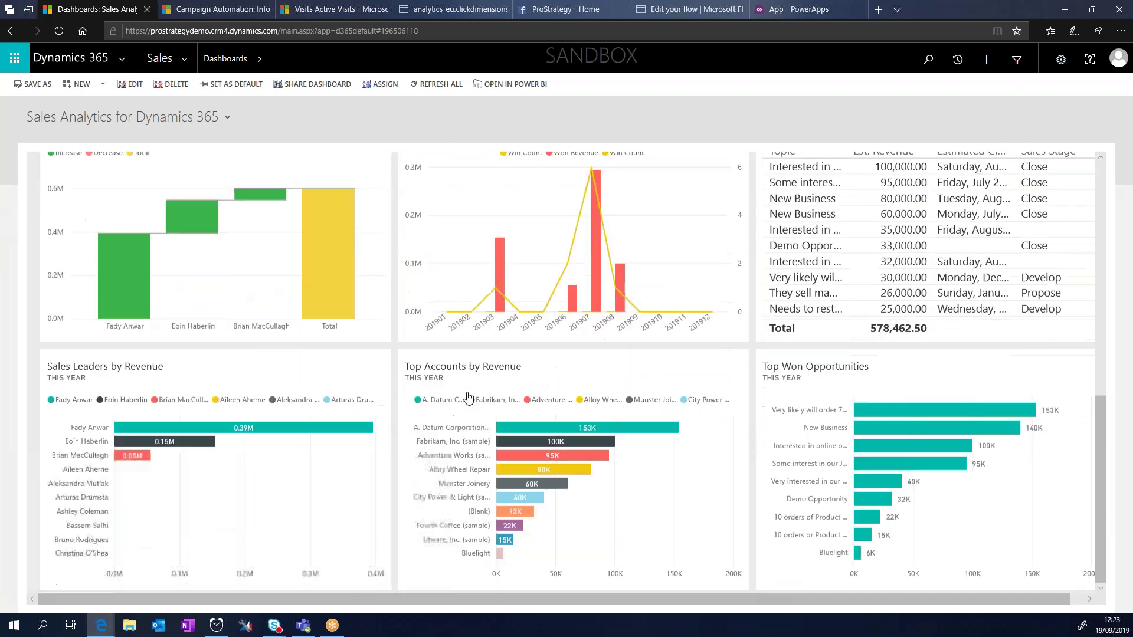
scroll(456, 406, "up", 10)
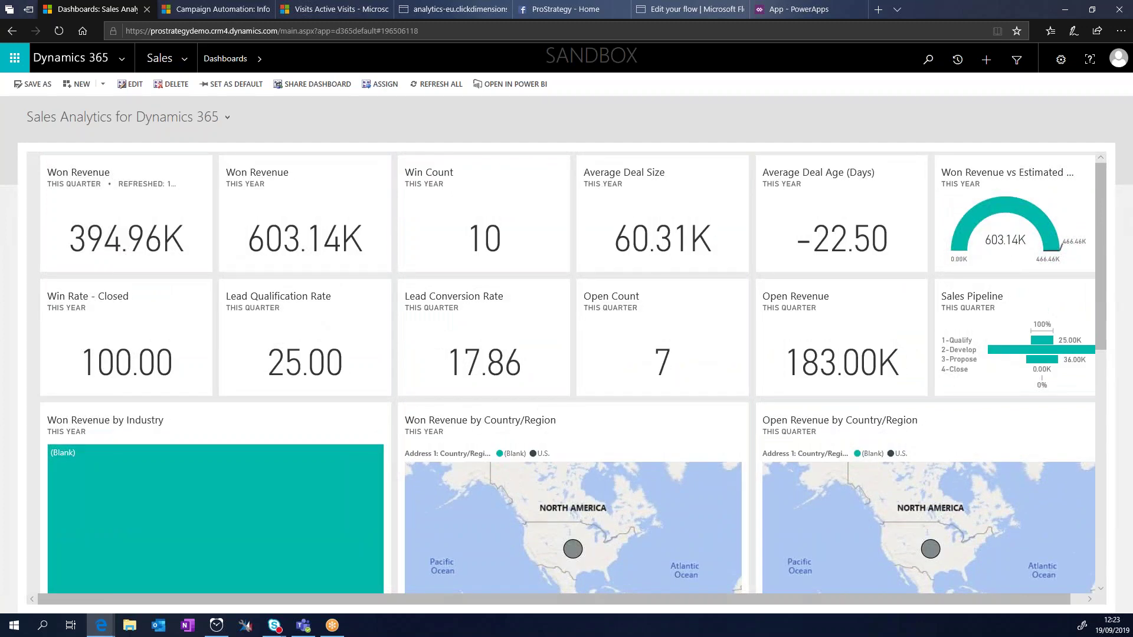
left_click(131, 120)
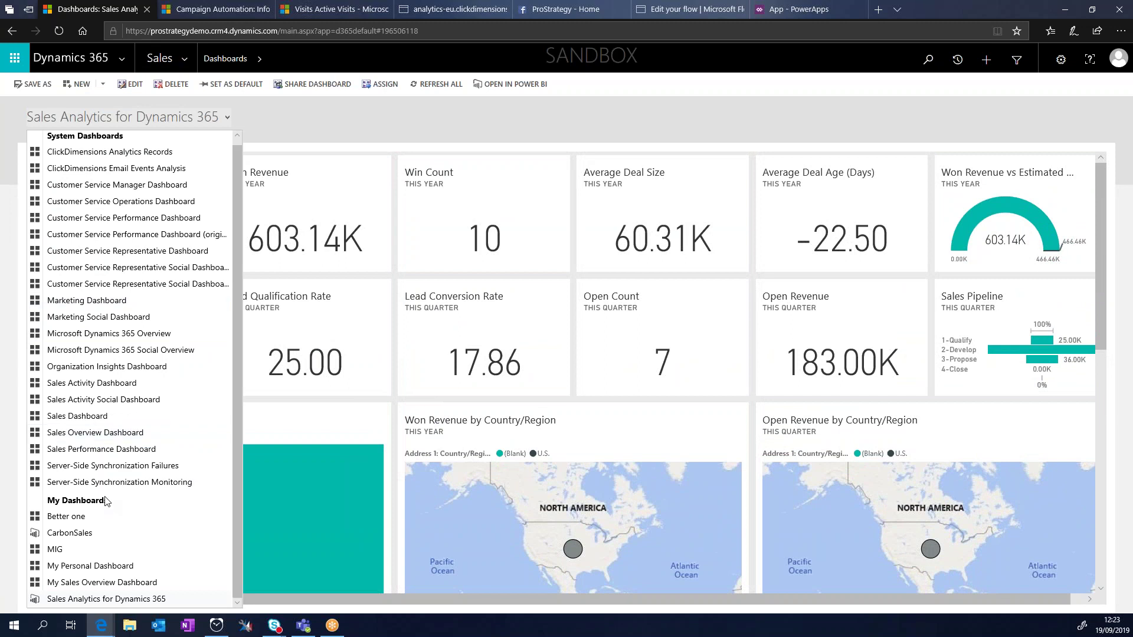
scroll(97, 282, "up", 1)
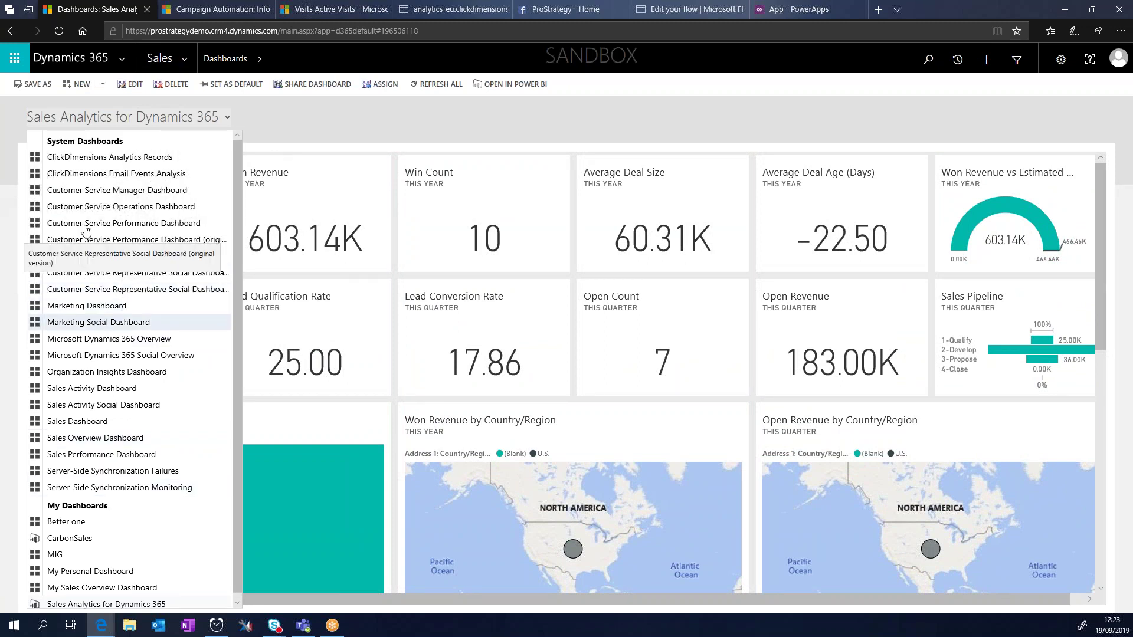
left_click(112, 305)
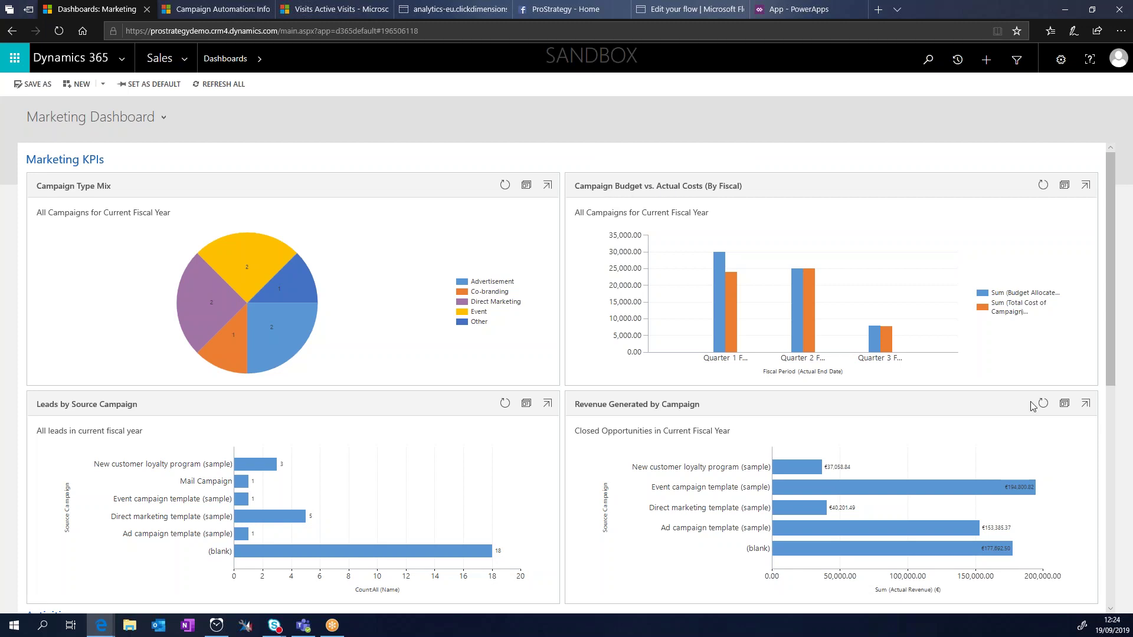
Step: Scroll down to the Marketing Dashboard's 24 activities and 10 campaigns, then open the dashboard list
scroll(1031, 406, "down", 3)
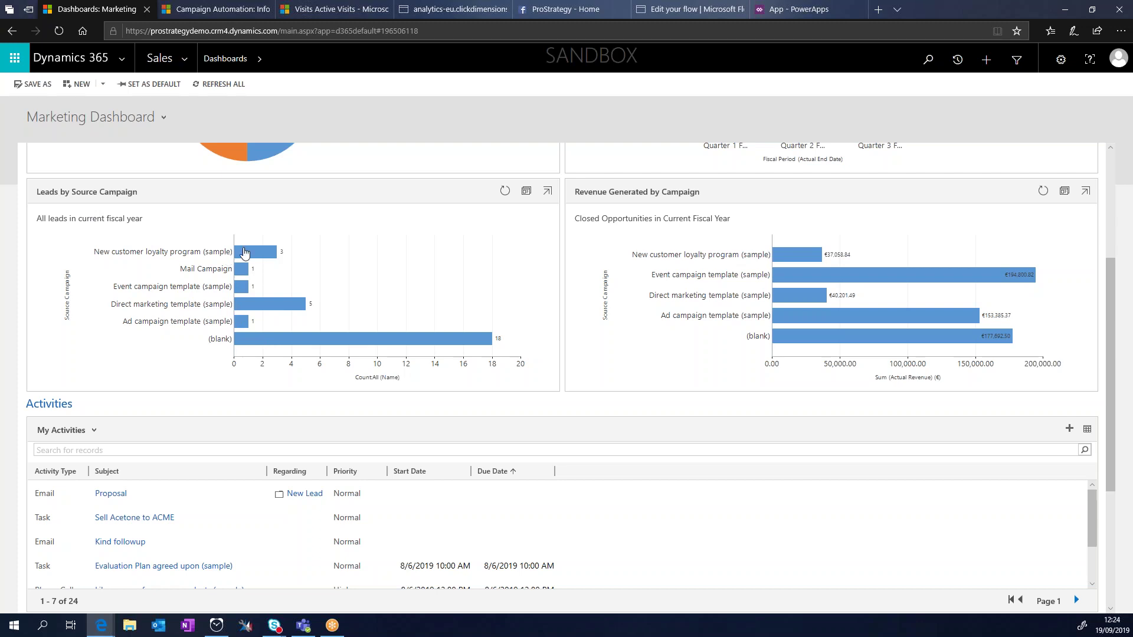
scroll(405, 281, "down", 3)
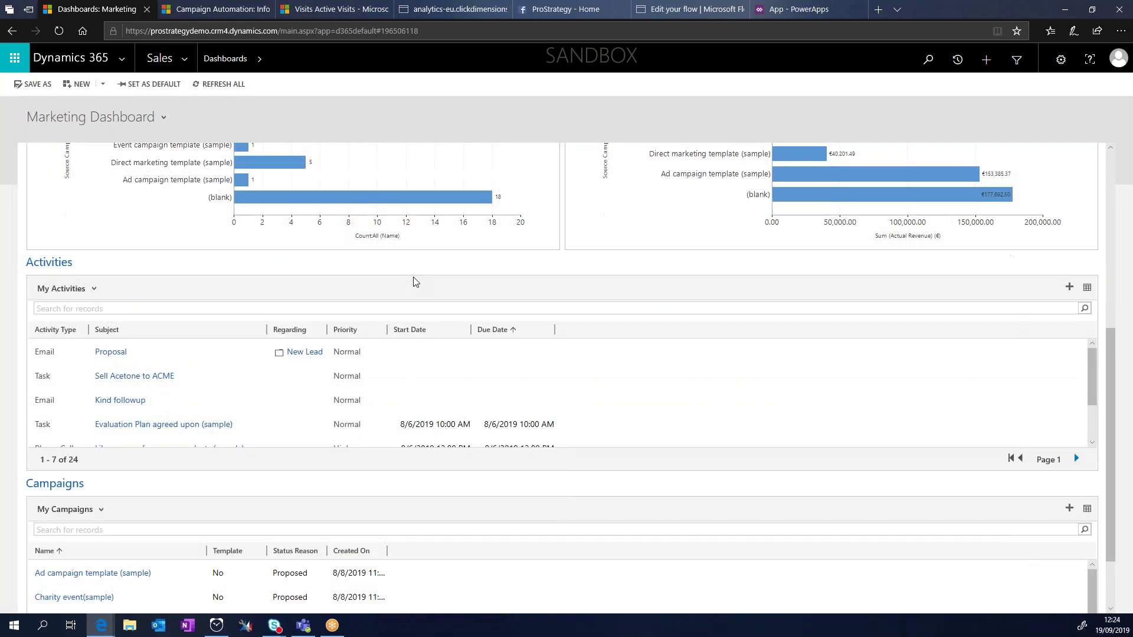
scroll(173, 426, "down", 1)
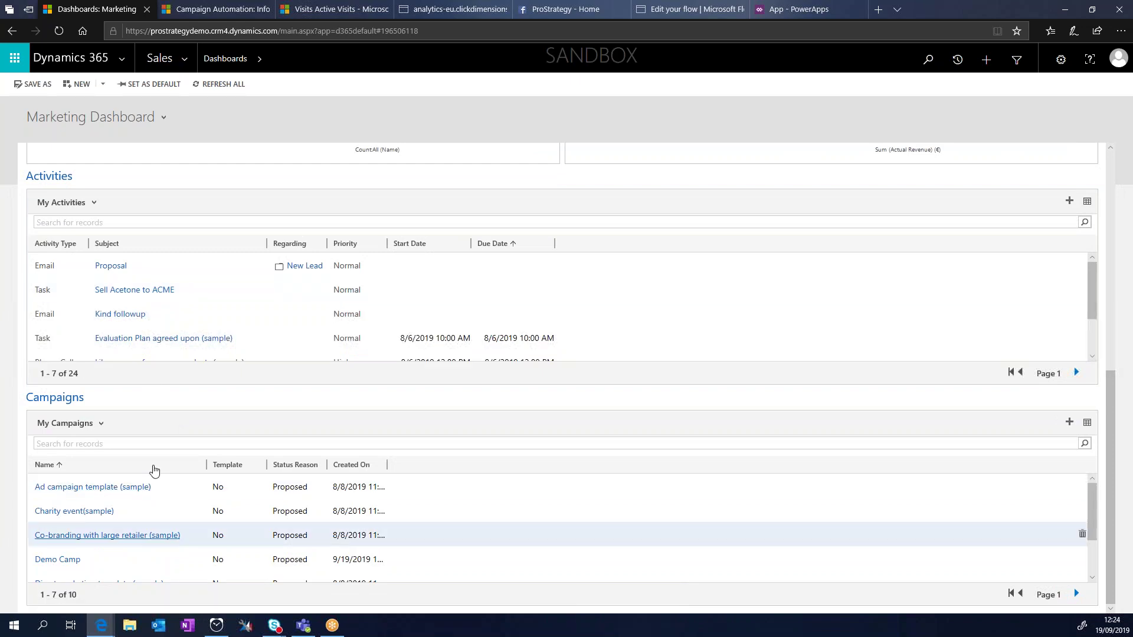
scroll(177, 331, "up", 6)
left_click(103, 125)
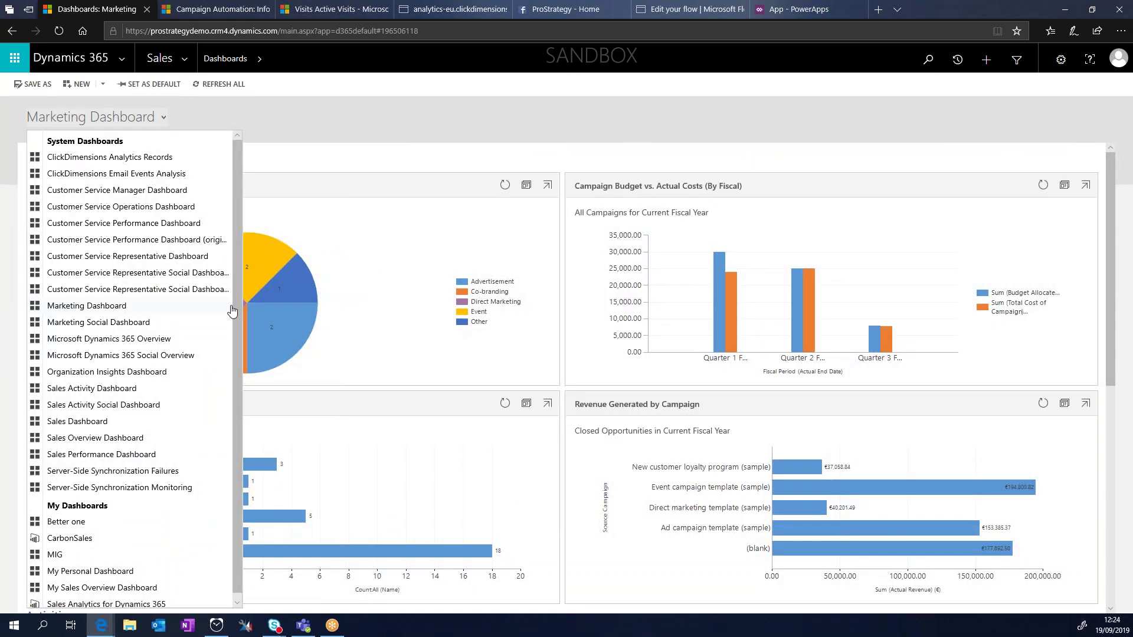
Step: Switch to the Marketing Social Dashboard and look over its contents
left_click(137, 328)
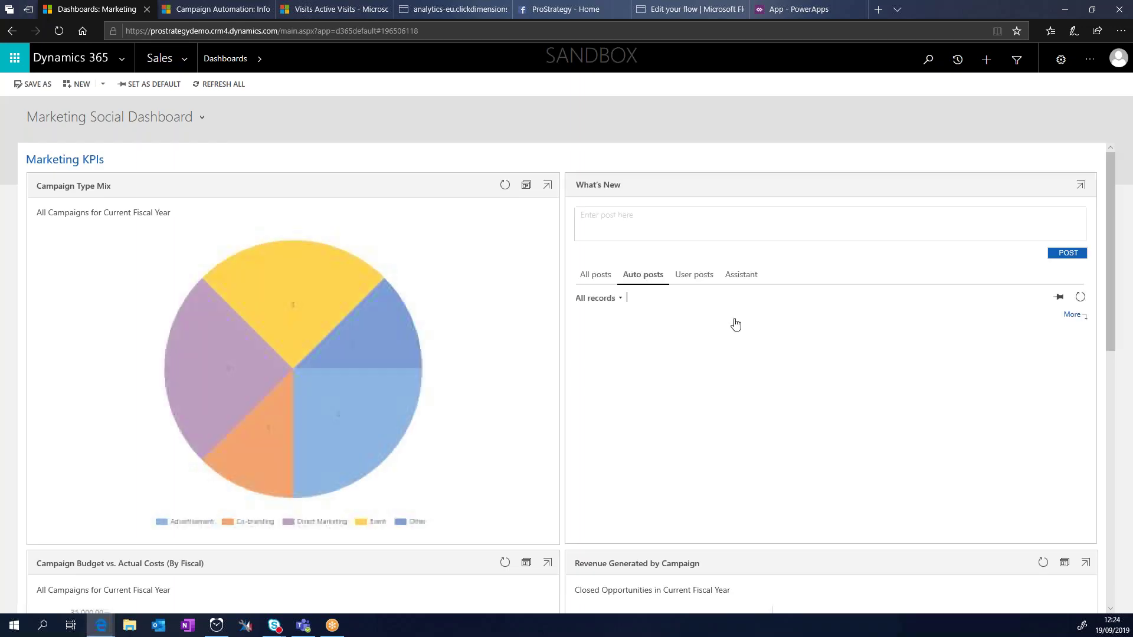
scroll(748, 389, "down", 1)
scroll(748, 389, "down", 2)
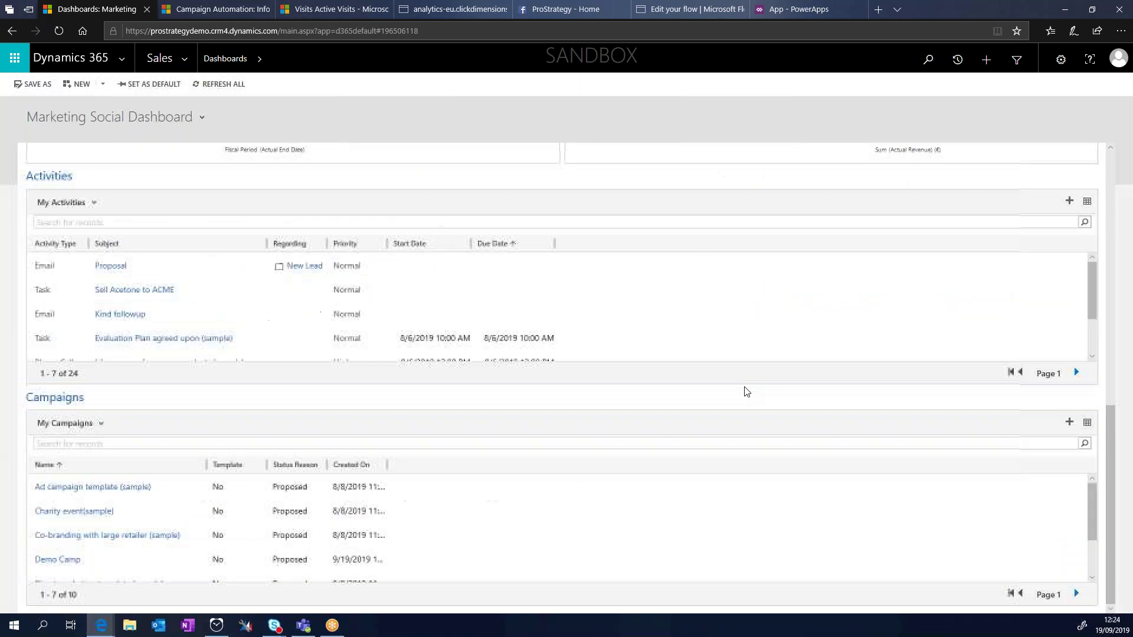
scroll(746, 391, "up", 3)
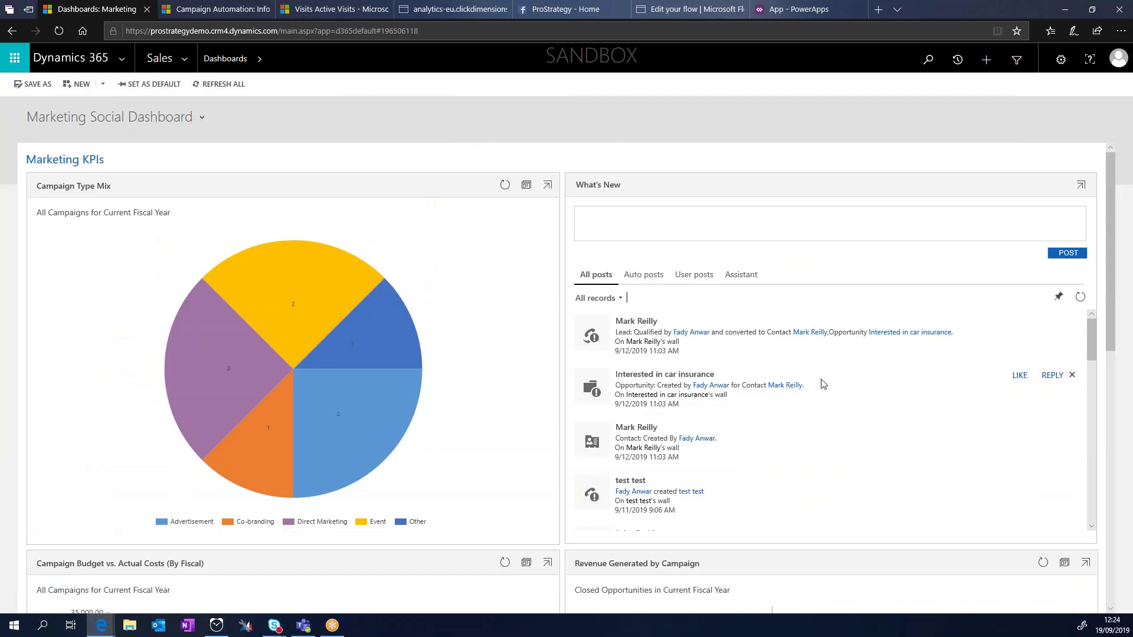
Step: Post 'Doing a webinar now for CRM/Analytics' to the What's New feed
left_click(640, 229)
type("Doing a we")
type("nar now for CRM/a")
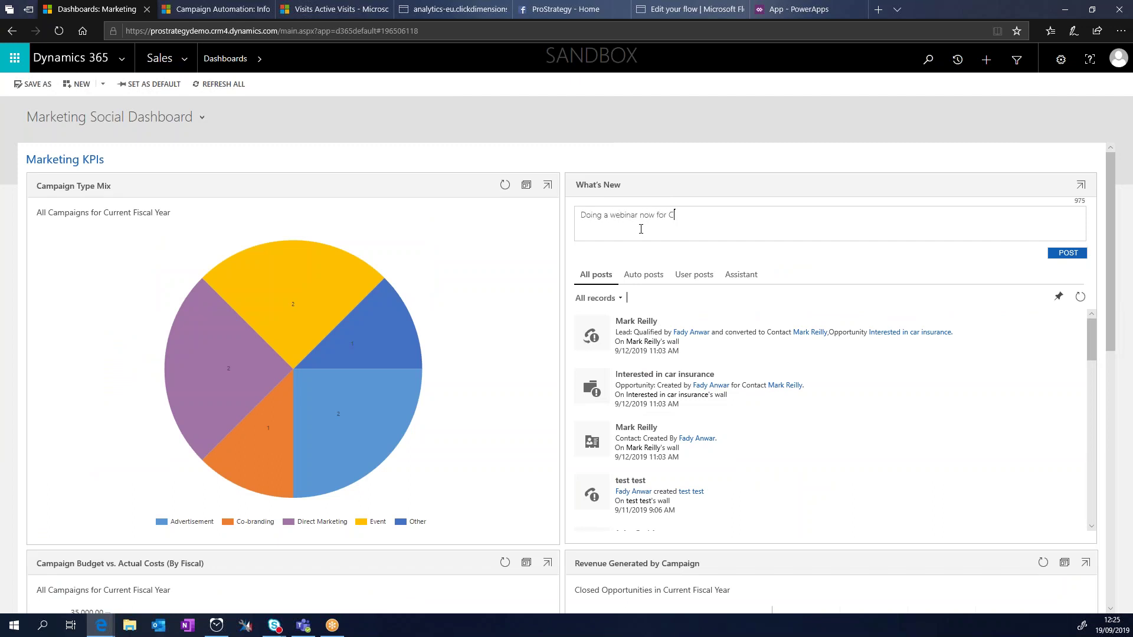
type("nal")
key("BackSpace")
key("BackSpace")
key("BackSpace")
key("BackSpace")
type("Analyticvs")
left_click(1065, 253)
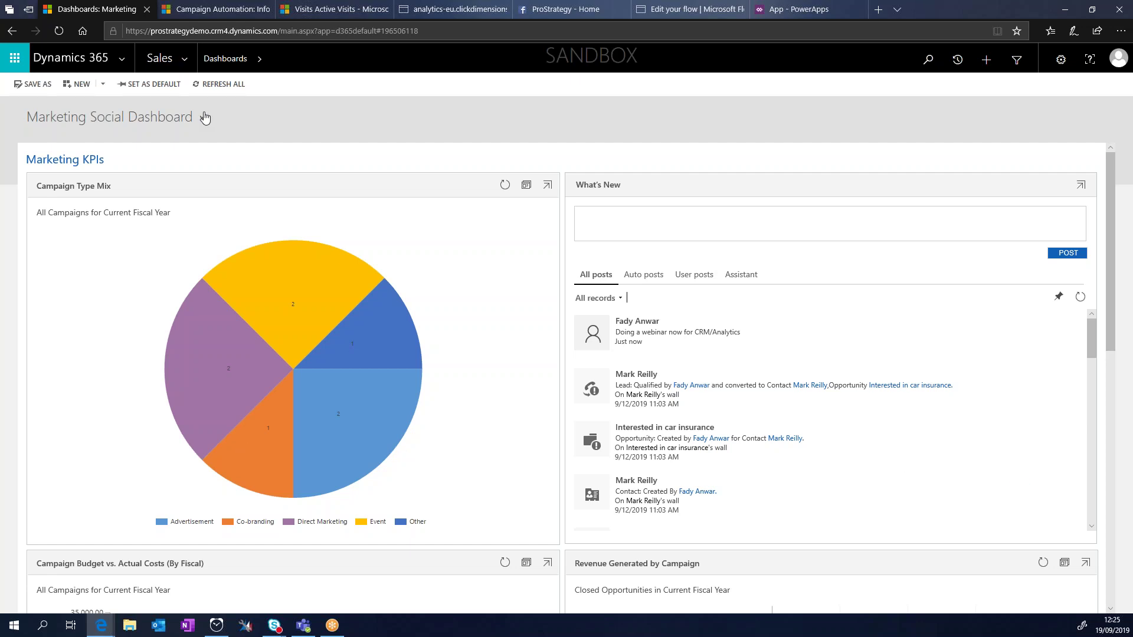
left_click(186, 66)
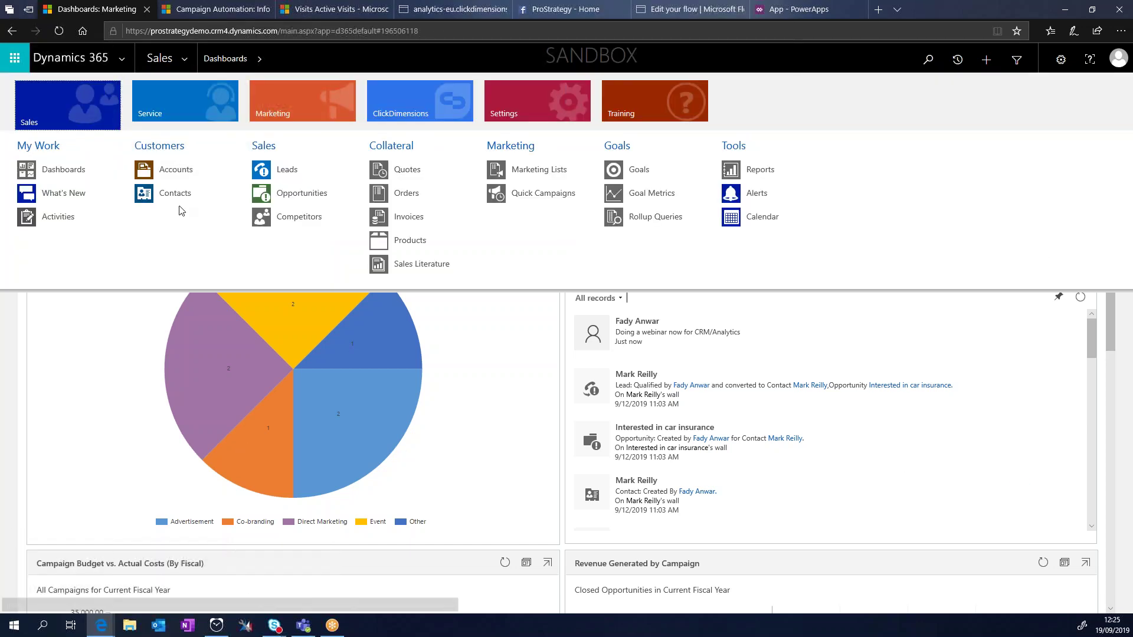
Step: Go to All Leads and open the newest 'Interested in CRM' lead
left_click(289, 168)
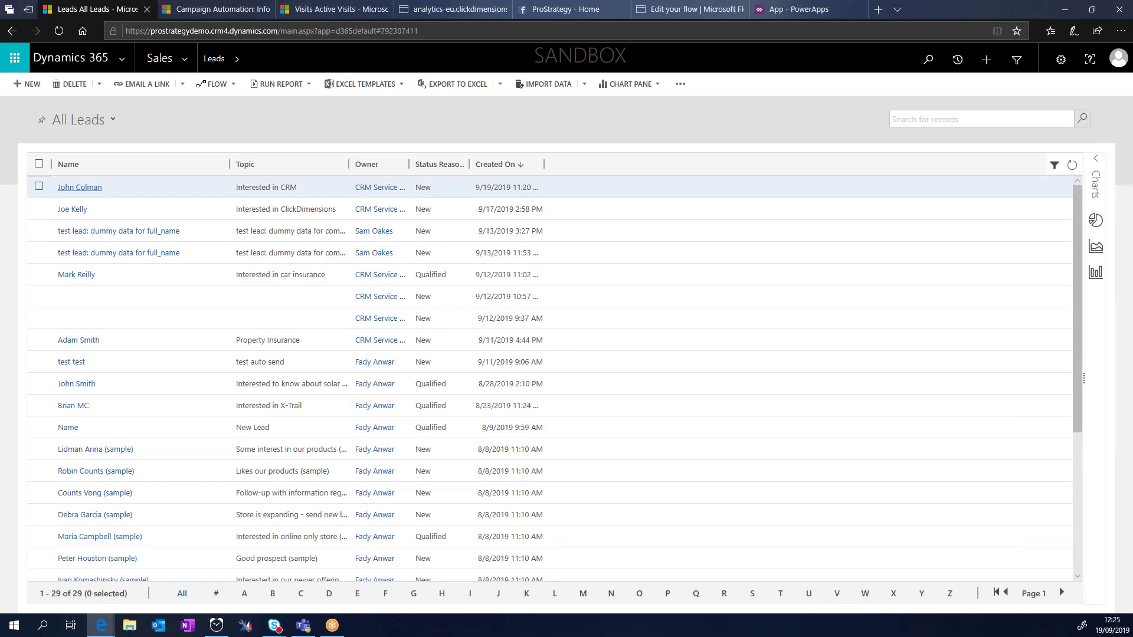
left_click(472, 13)
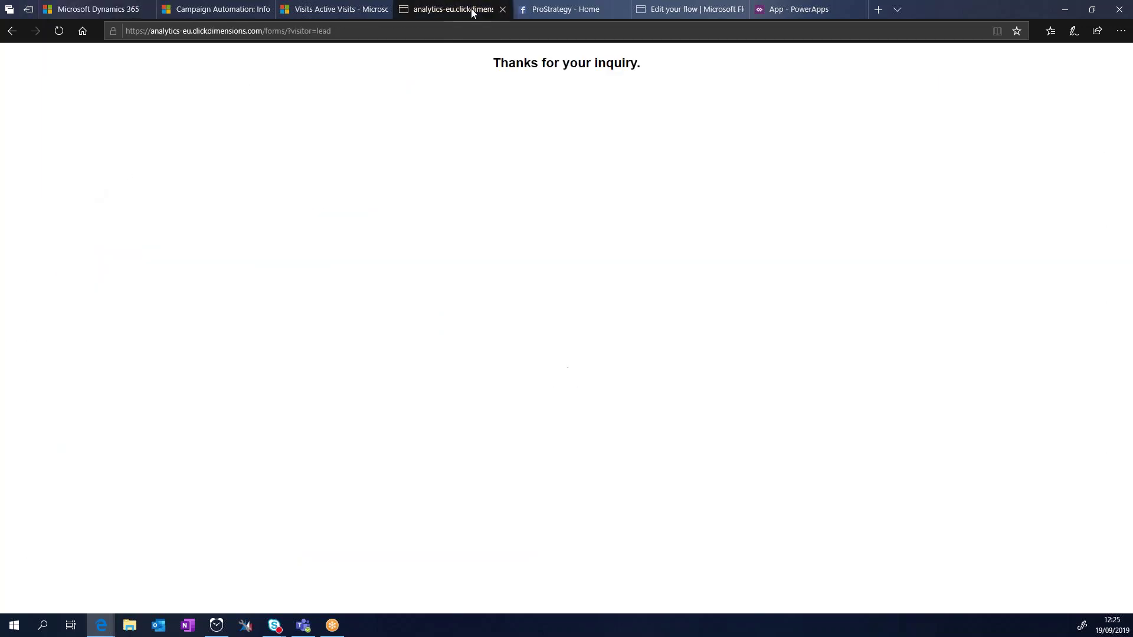
left_click(87, 10)
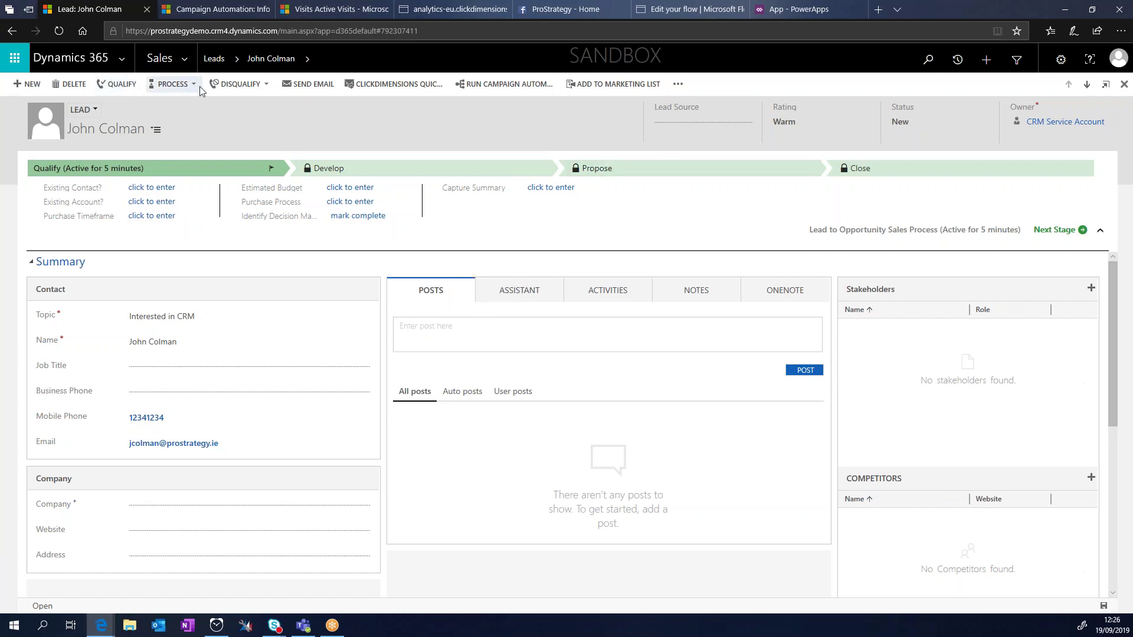
left_click(165, 86)
left_click(199, 121)
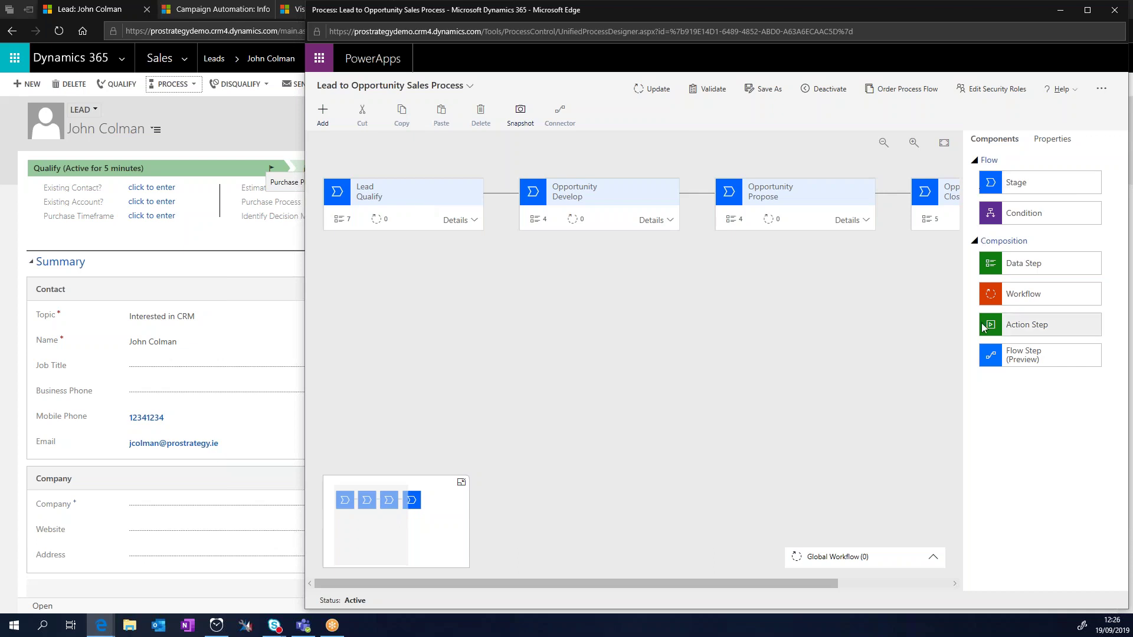
left_click(481, 220)
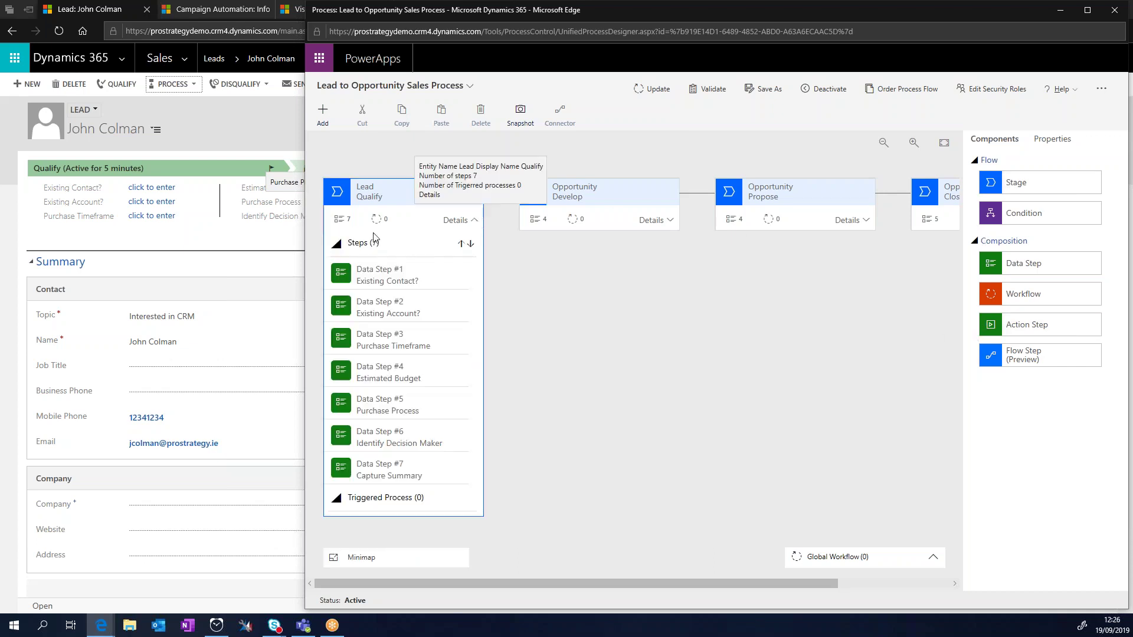
left_click(411, 319)
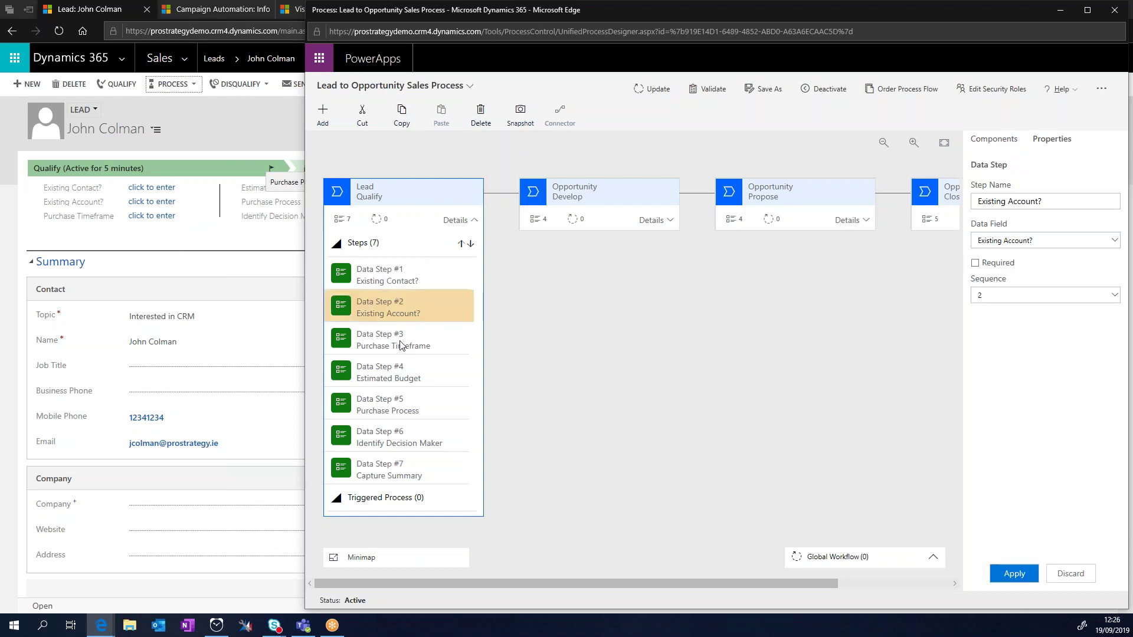
left_click(399, 345)
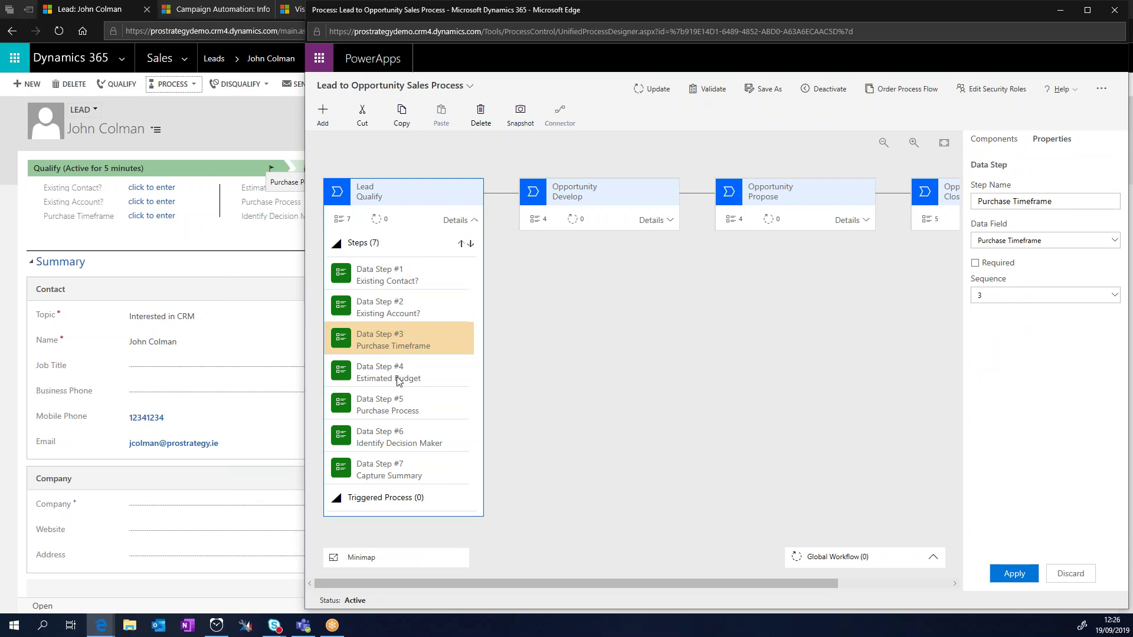
left_click(401, 378)
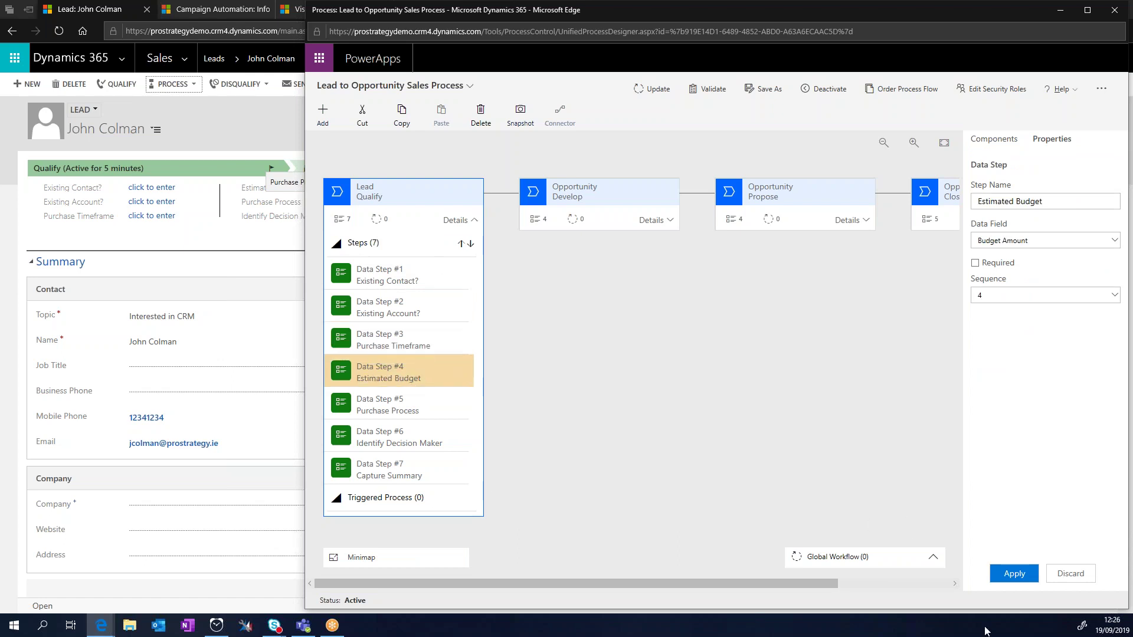
left_click(1119, 11)
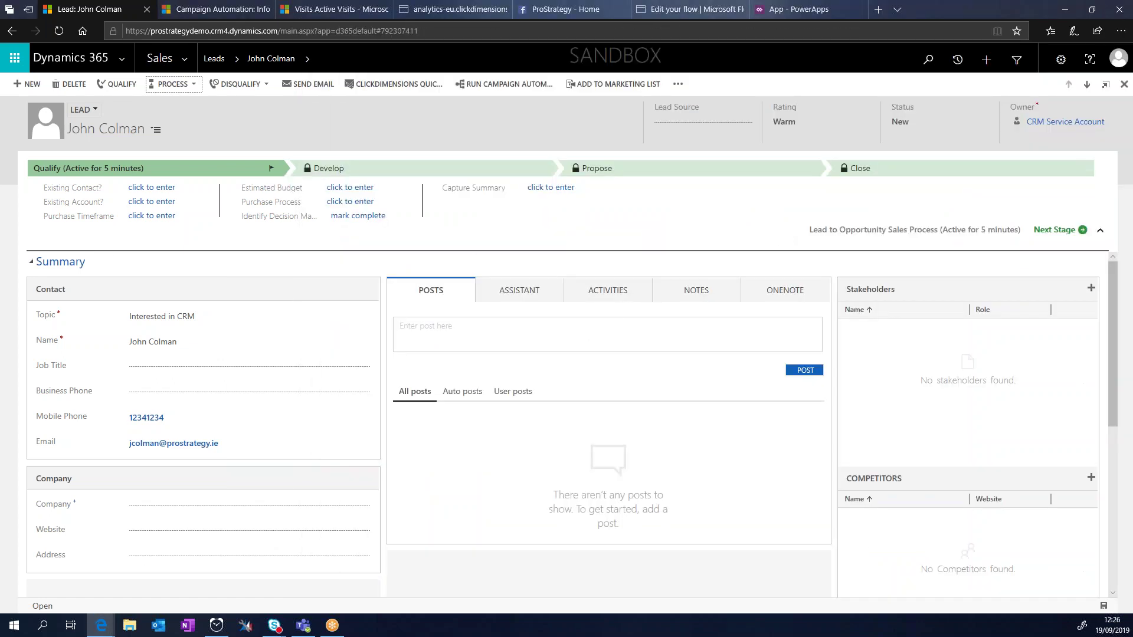
Step: Fill the Qualify stage: Immediate timeframe, €100,000.00 budget, Individual purchase process, decision maker identified
left_click(248, 442)
scroll(560, 431, "down", 2)
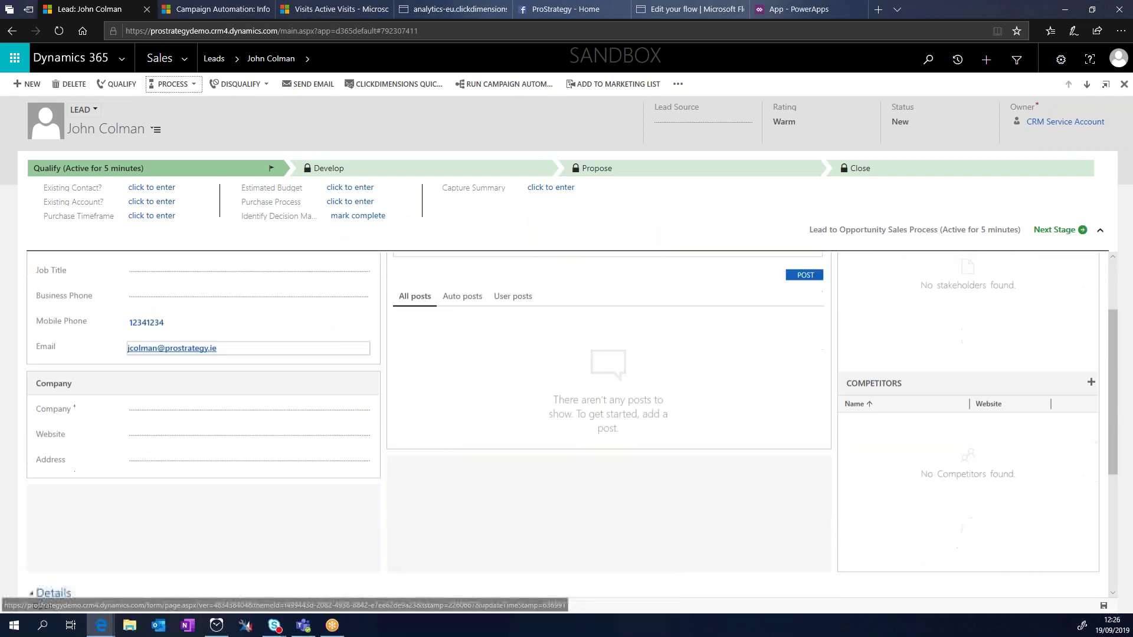
scroll(253, 348, "up", 2)
left_click(164, 187)
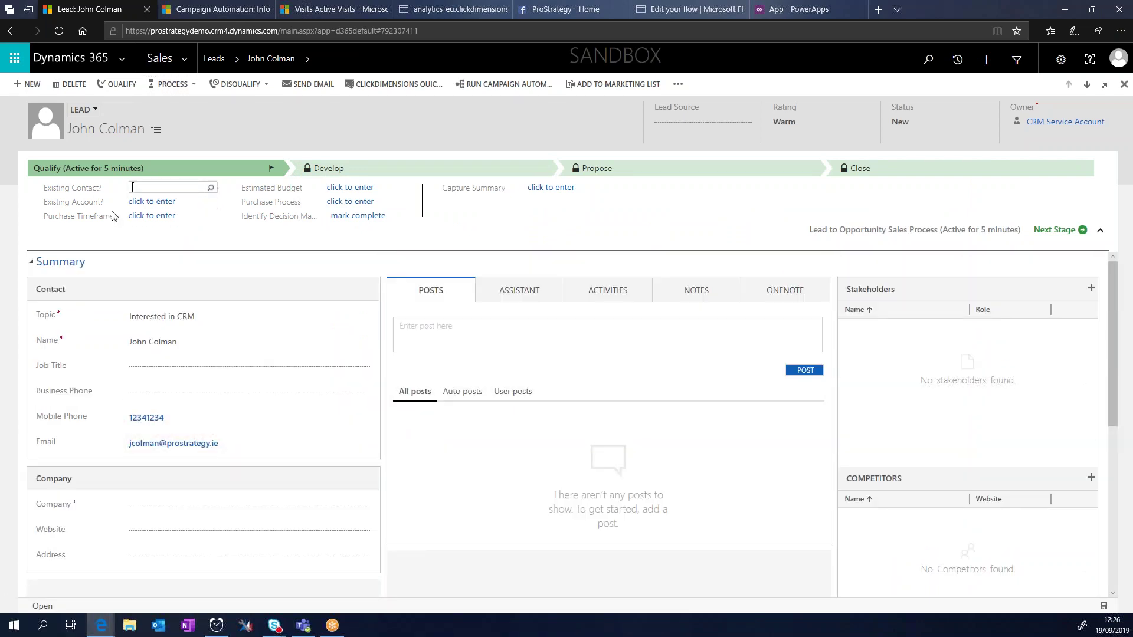
left_click(186, 215)
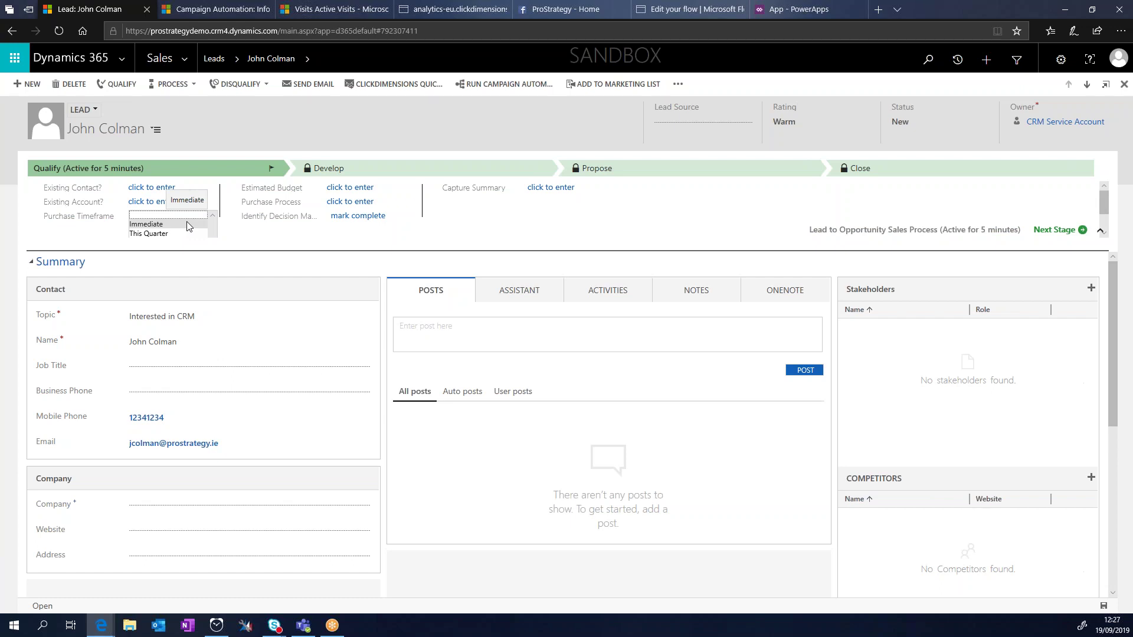
left_click(187, 224)
left_click(371, 187)
type("100")
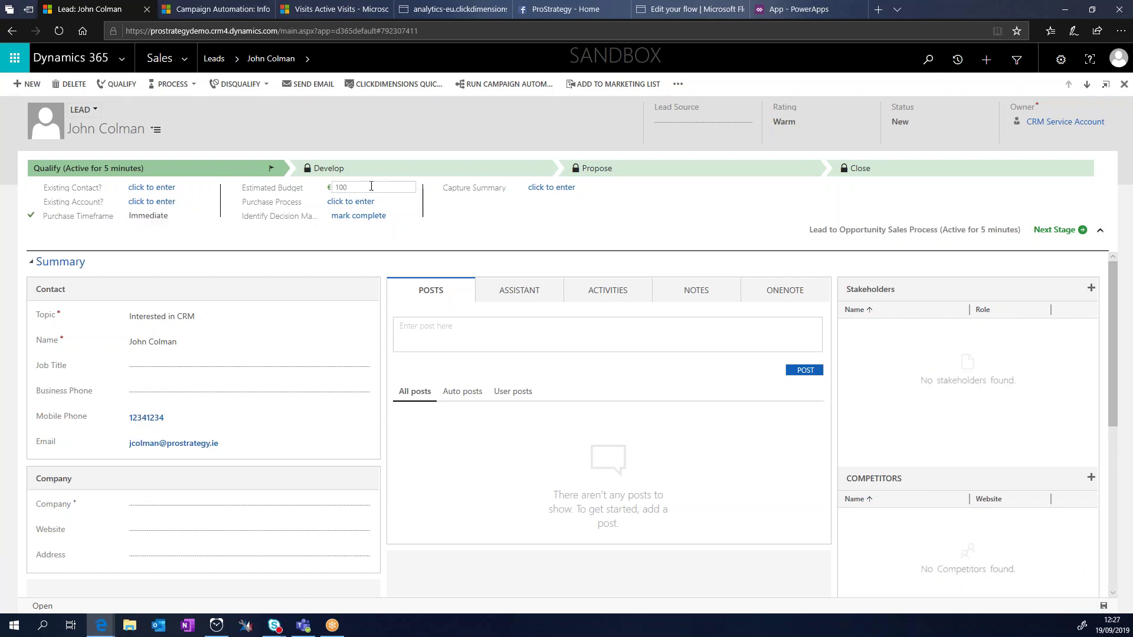
type("0000")
left_click(365, 202)
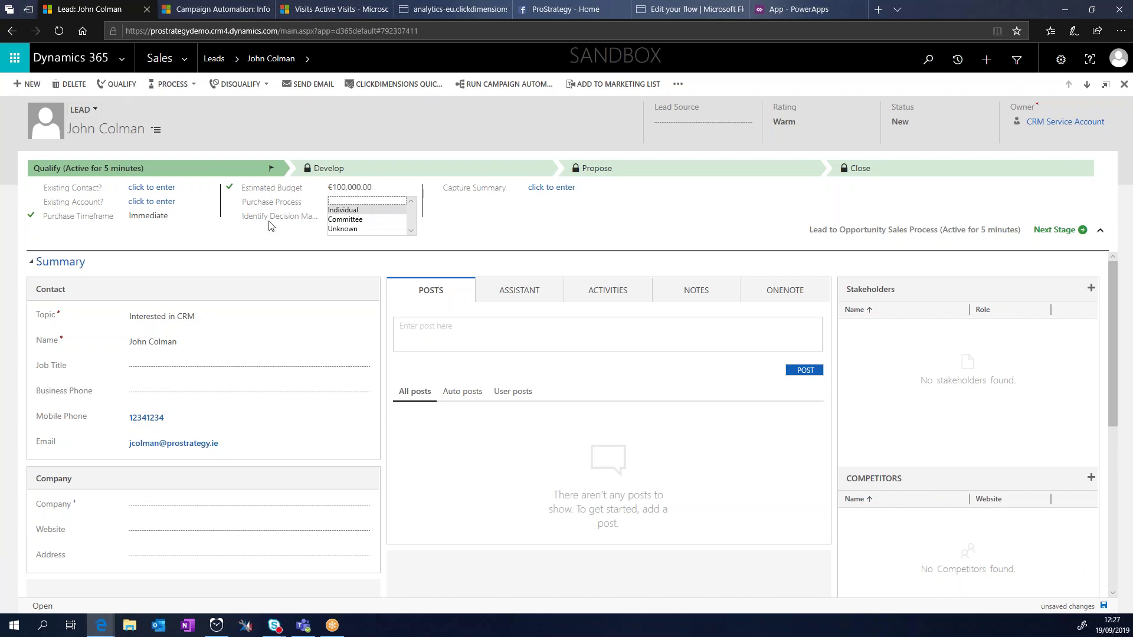
left_click(342, 210)
left_click(354, 217)
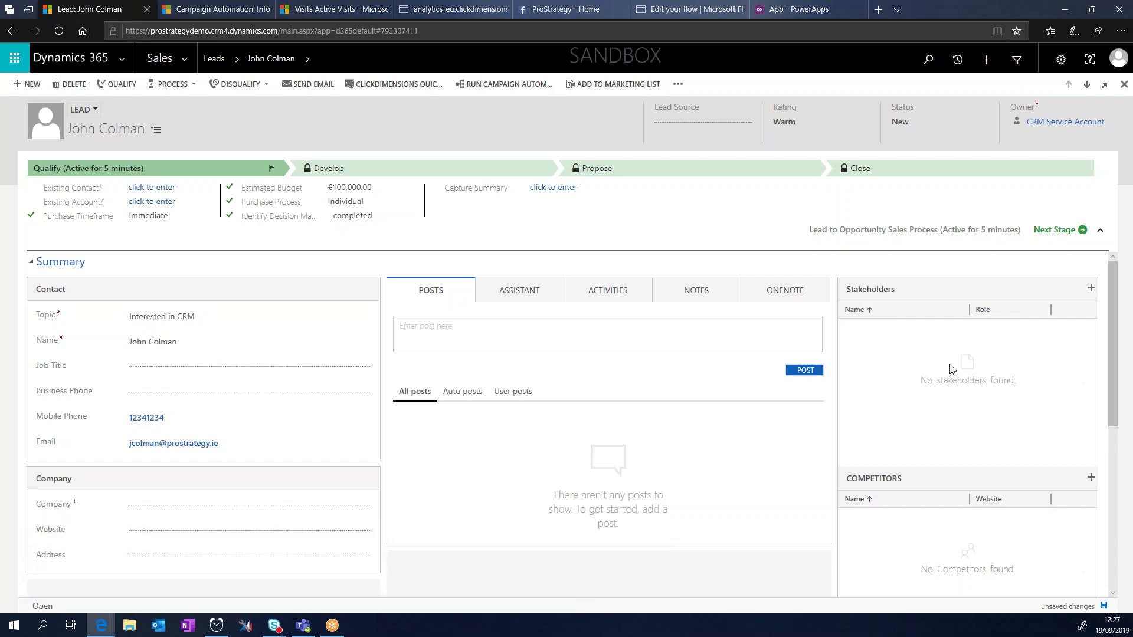
Step: Add the summary 'CRM for sales', save the lead, and try moving to the next stage
left_click(559, 190)
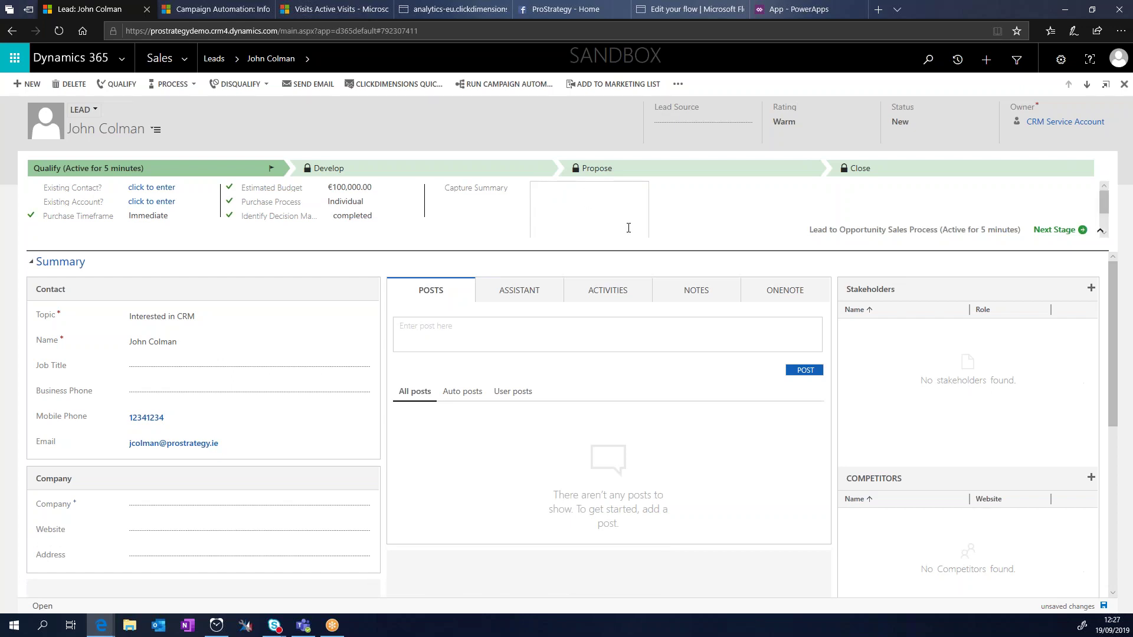
type("CRM for sales")
left_click(1104, 607)
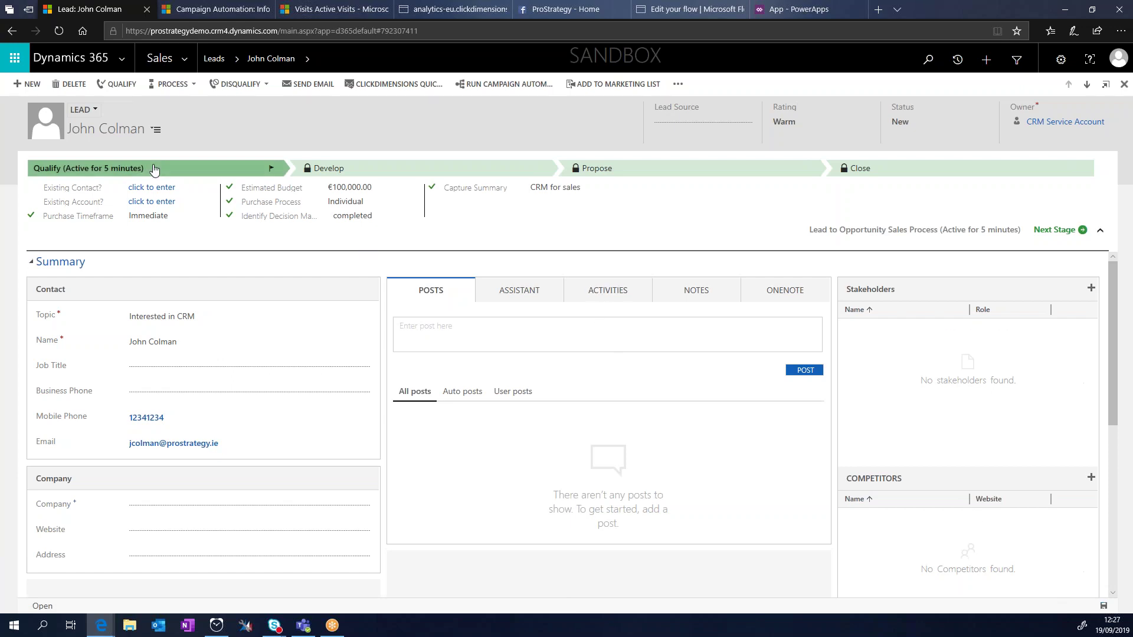
left_click(1065, 231)
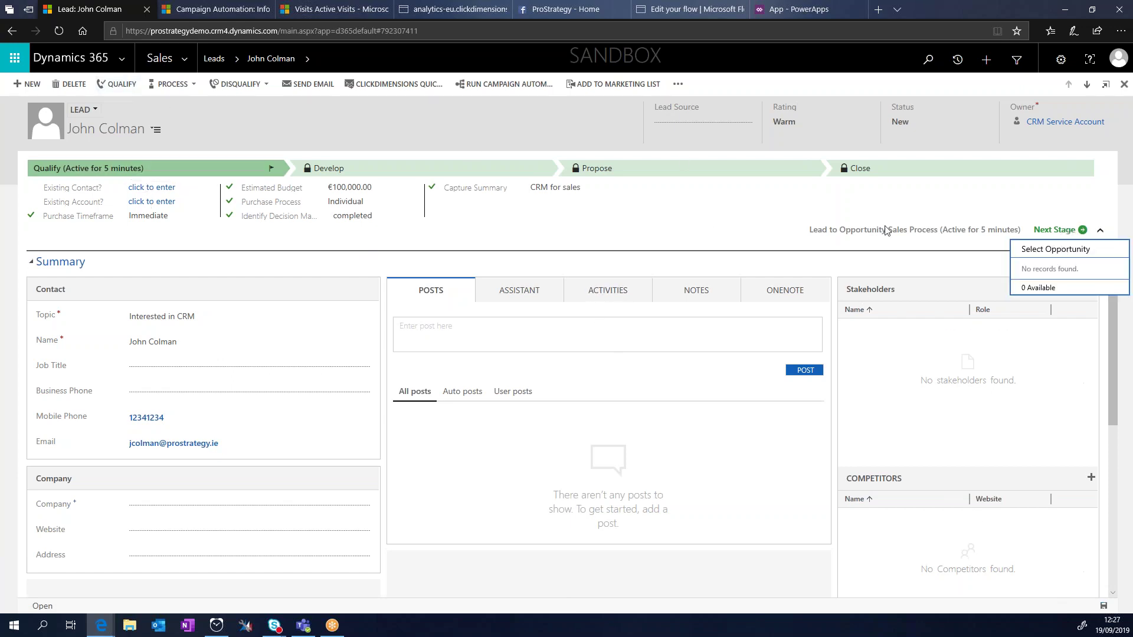
Step: Qualify the lead into the 'Interested in CRM' opportunity at the Develop stage, then show the apps list
left_click(252, 115)
left_click(117, 86)
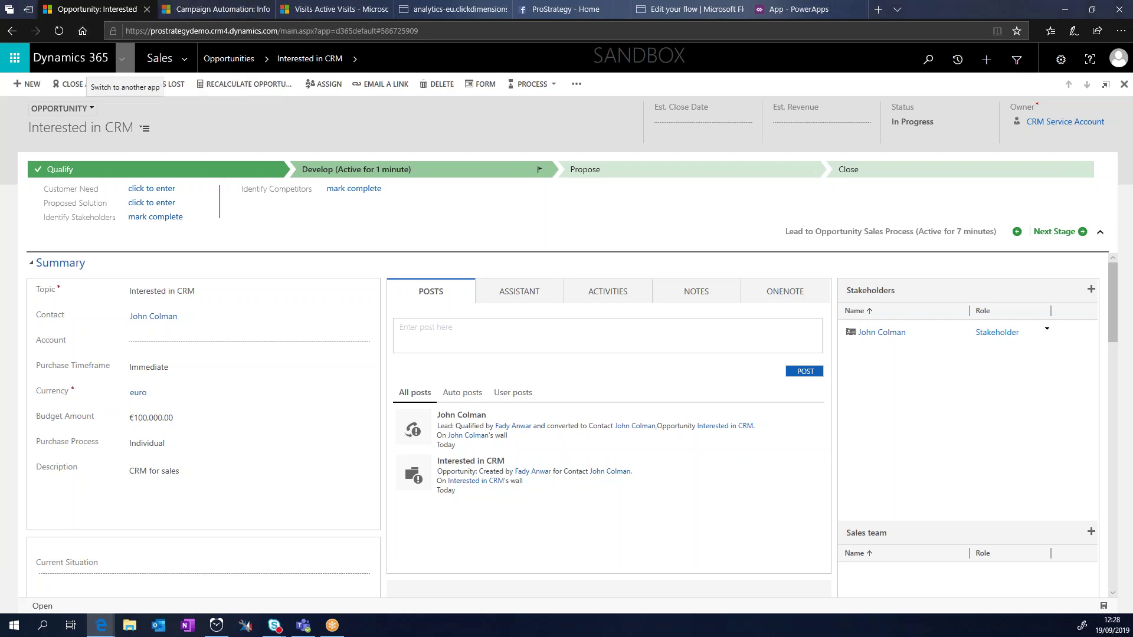
left_click(125, 59)
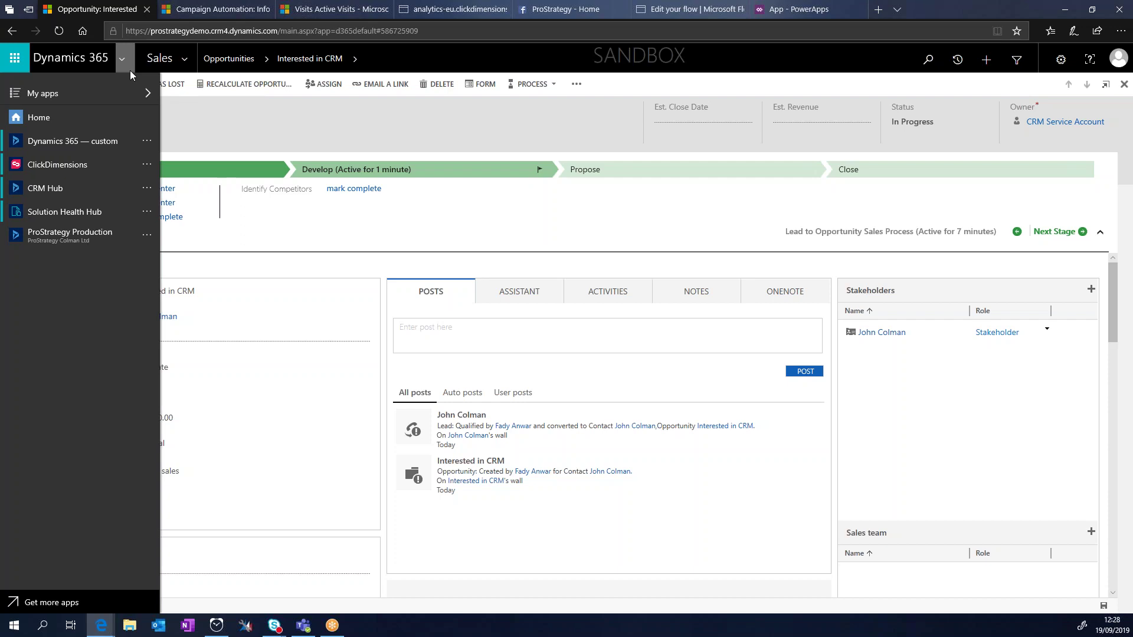
Step: Switch to ClickDimensions and list the active email templates, including Customer Satisfaction Survey and Thank You Mail
left_click(57, 165)
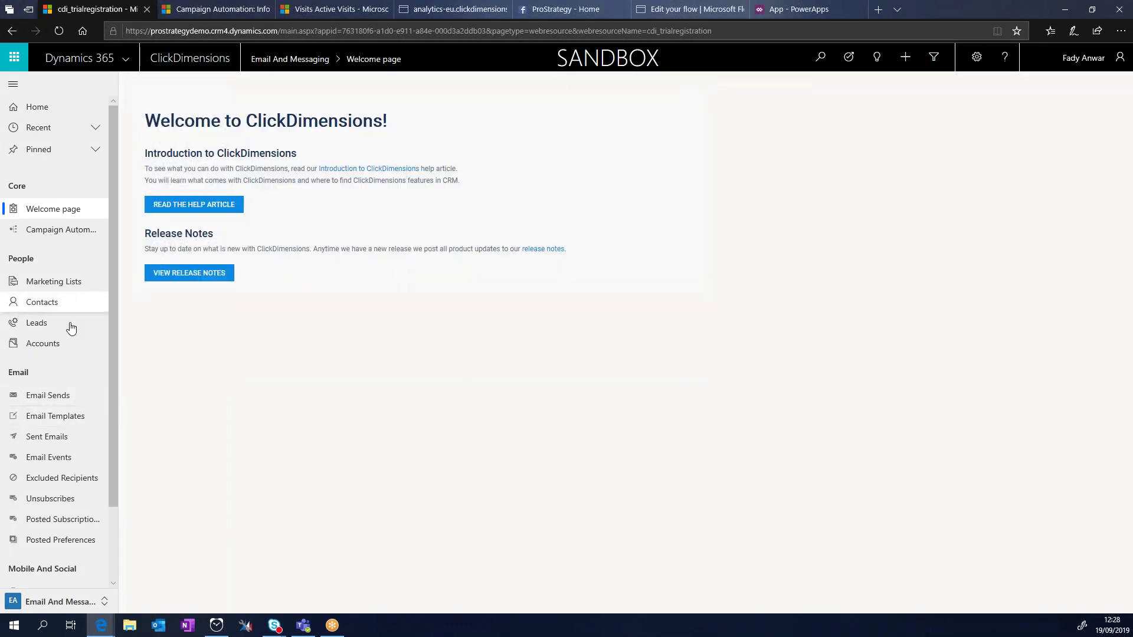
scroll(89, 292, "down", 3)
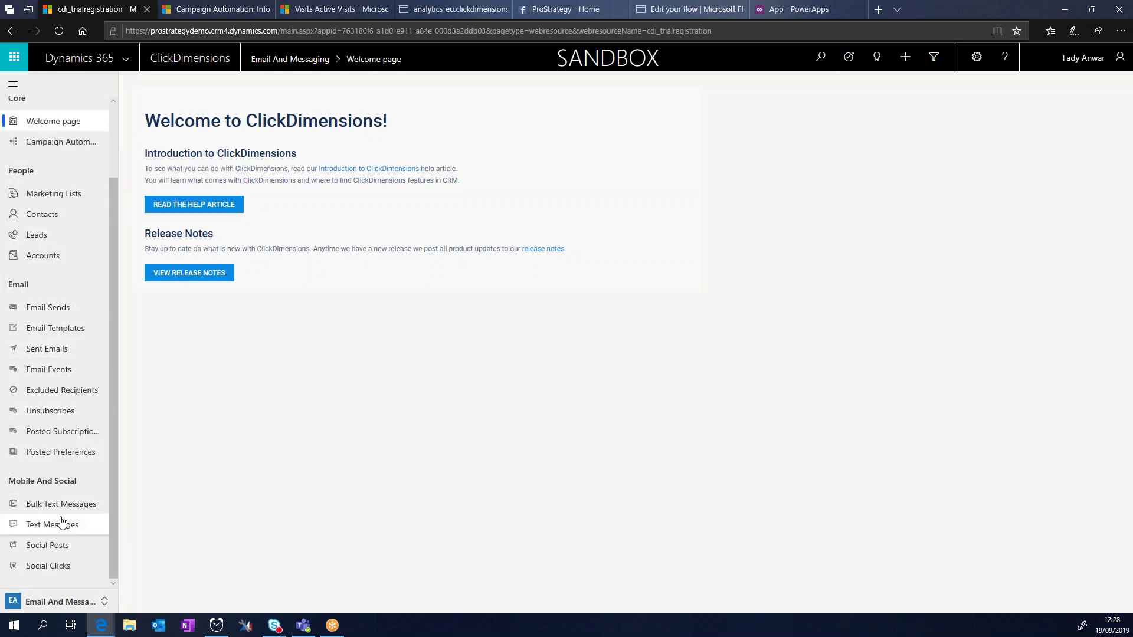
scroll(81, 348, "up", 3)
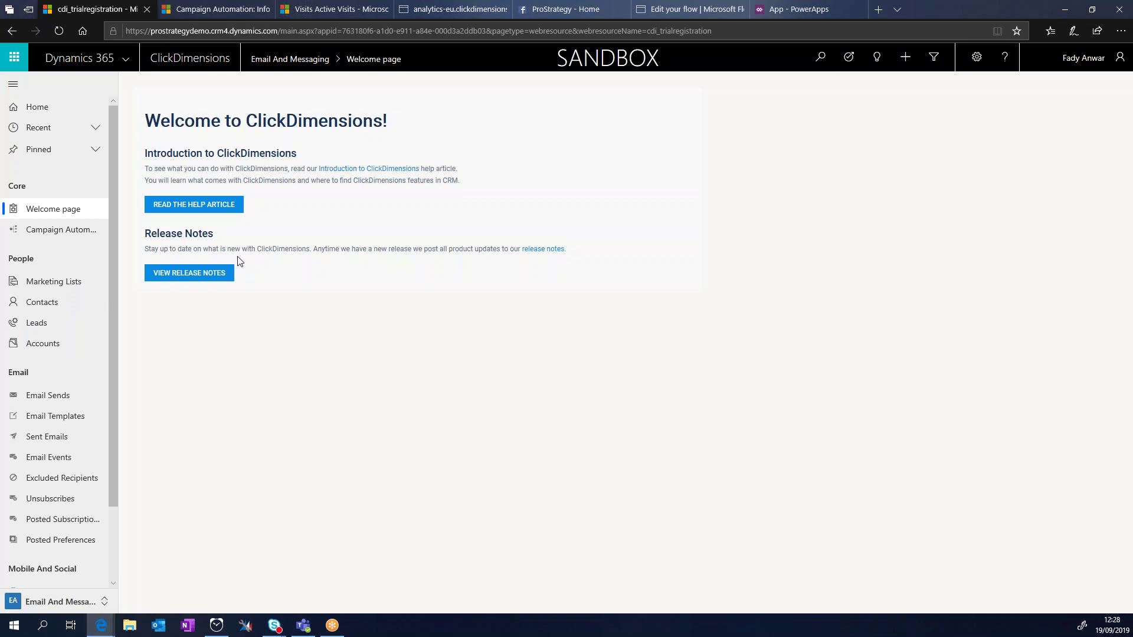
scroll(77, 424, "down", 2)
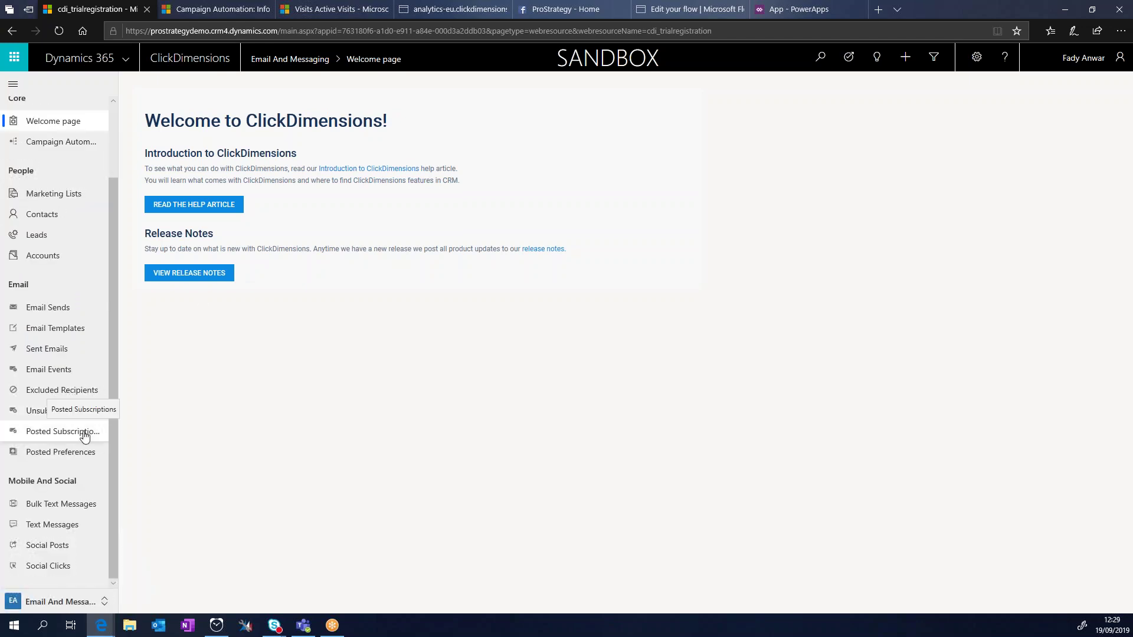
left_click(48, 329)
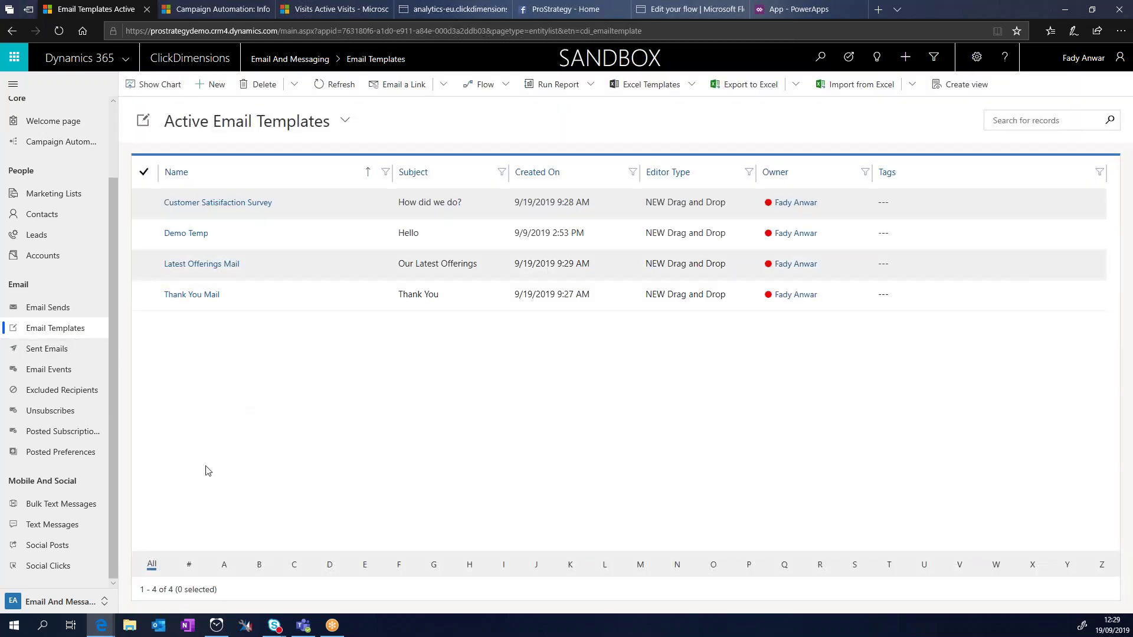
Step: Open the 'Our Latest Offerings' template's HTML Version in the drag-and-drop editor
left_click(201, 270)
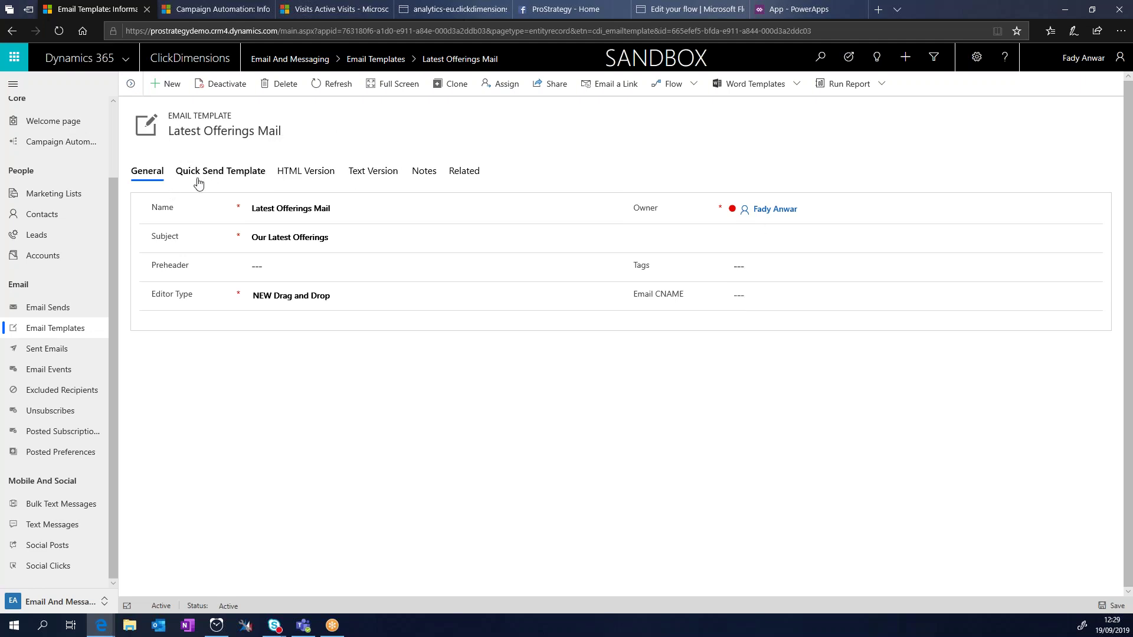
left_click(220, 171)
left_click(301, 171)
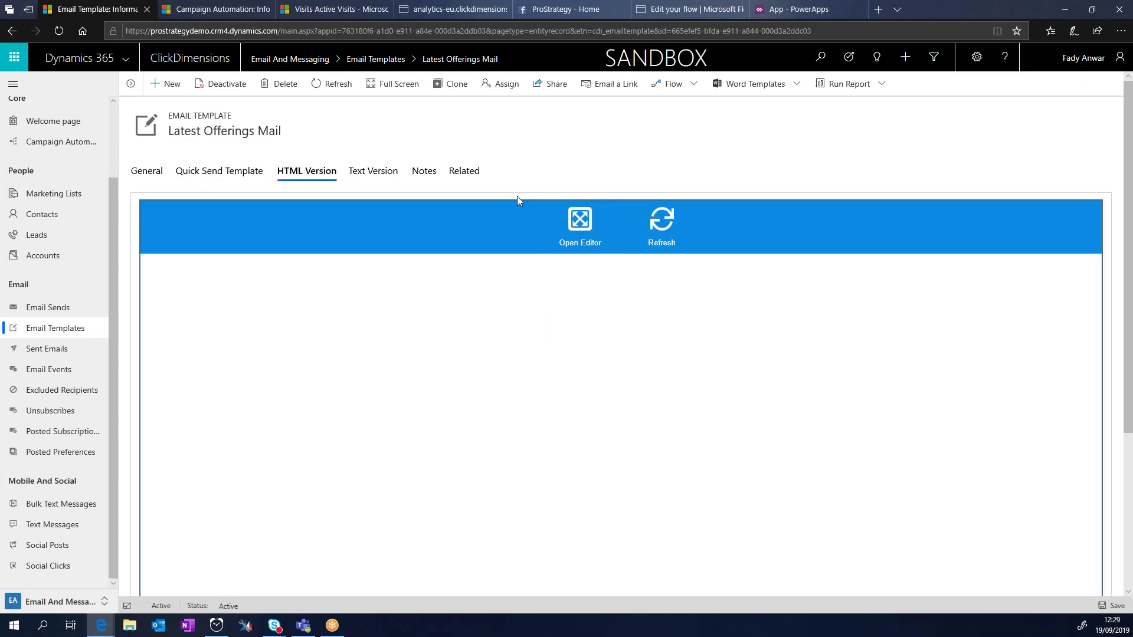
left_click(591, 230)
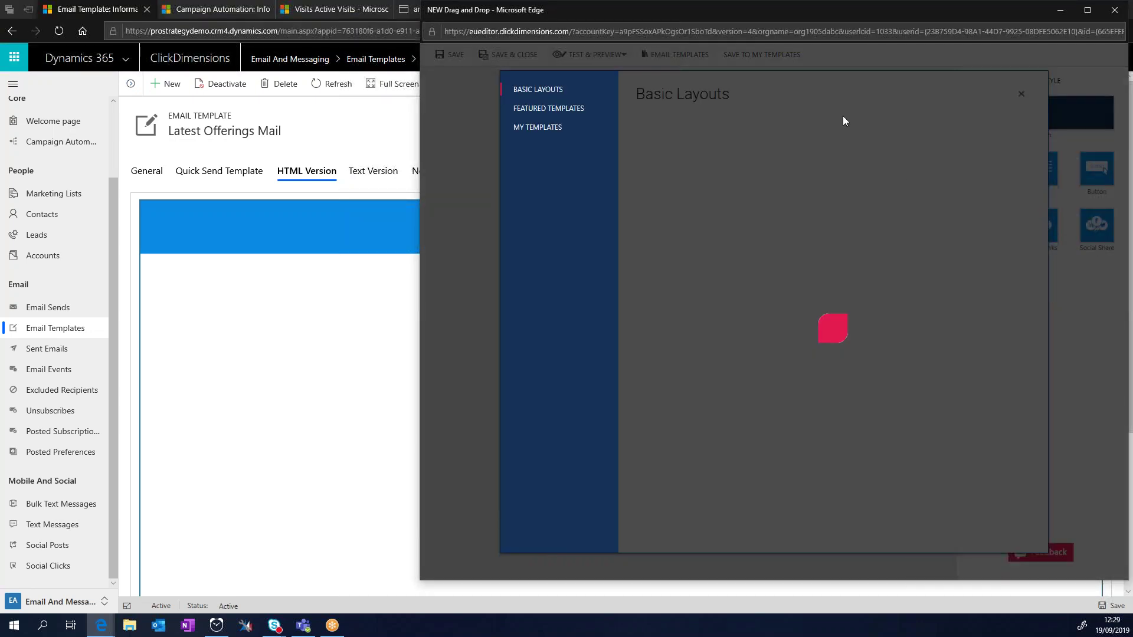
Step: Apply the 1 Column Full Width layout and maximize the editor window
mouse_move(715, 139)
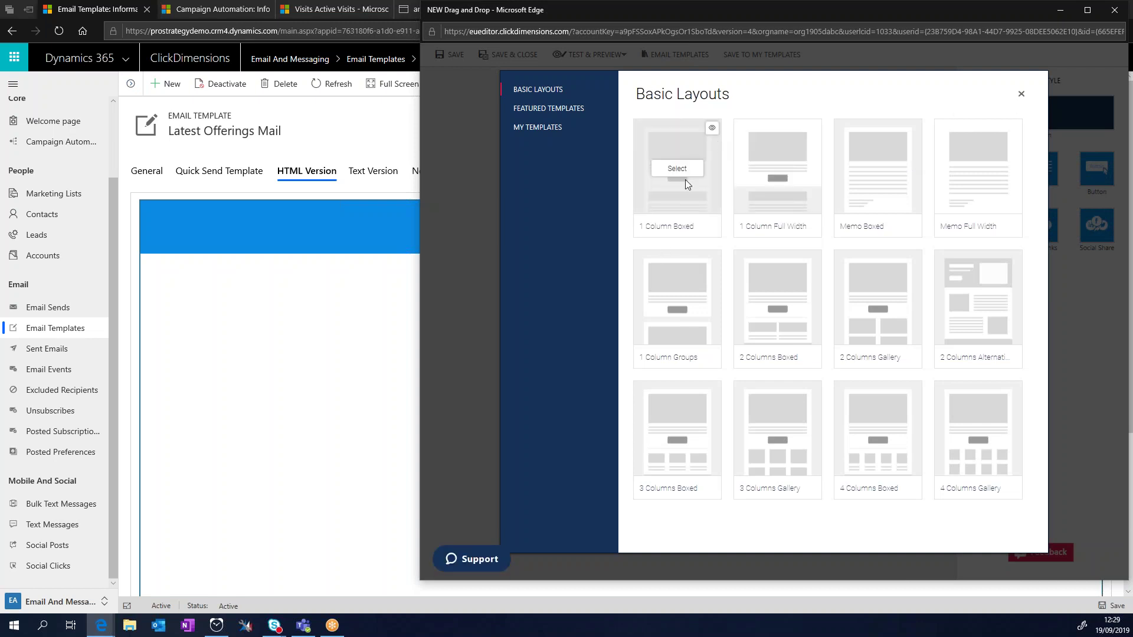
mouse_move(774, 171)
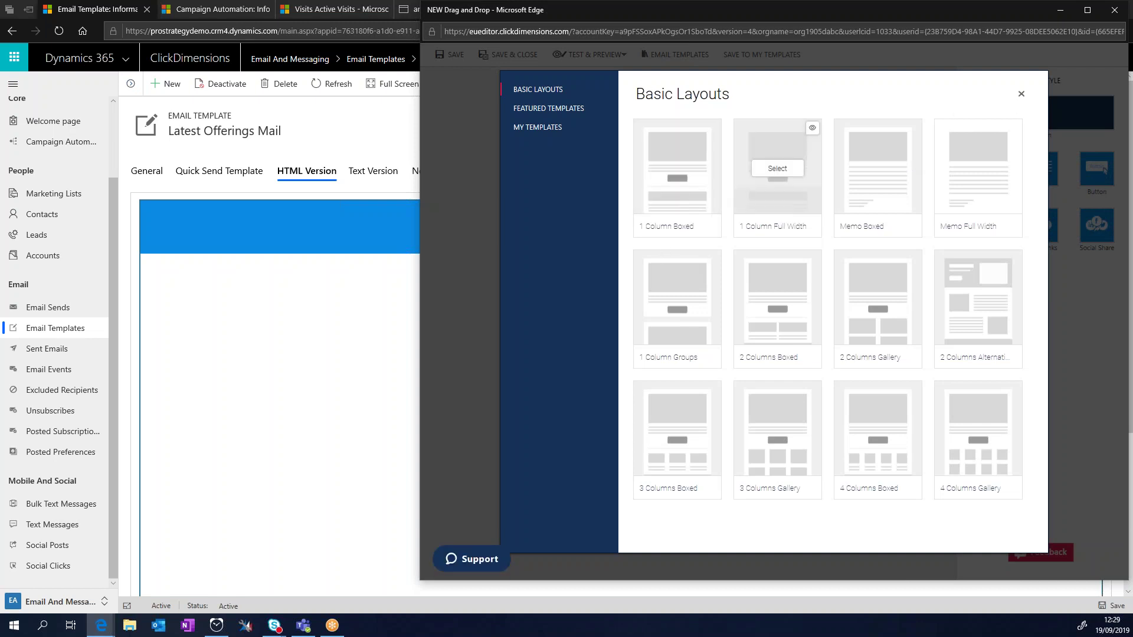
left_click(774, 169)
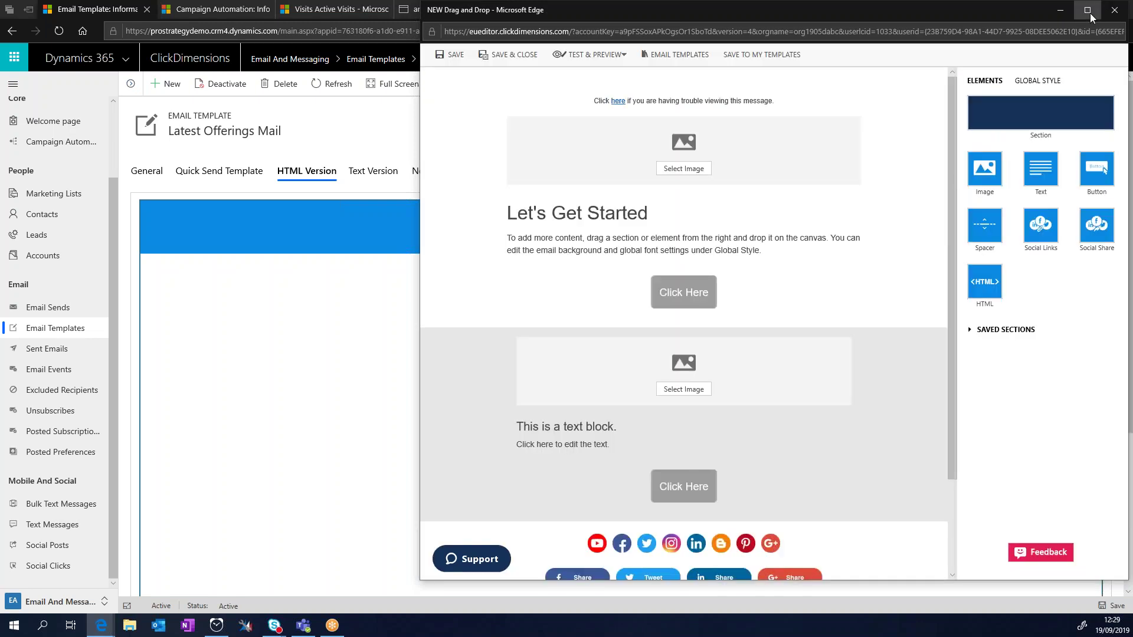
left_click(1087, 10)
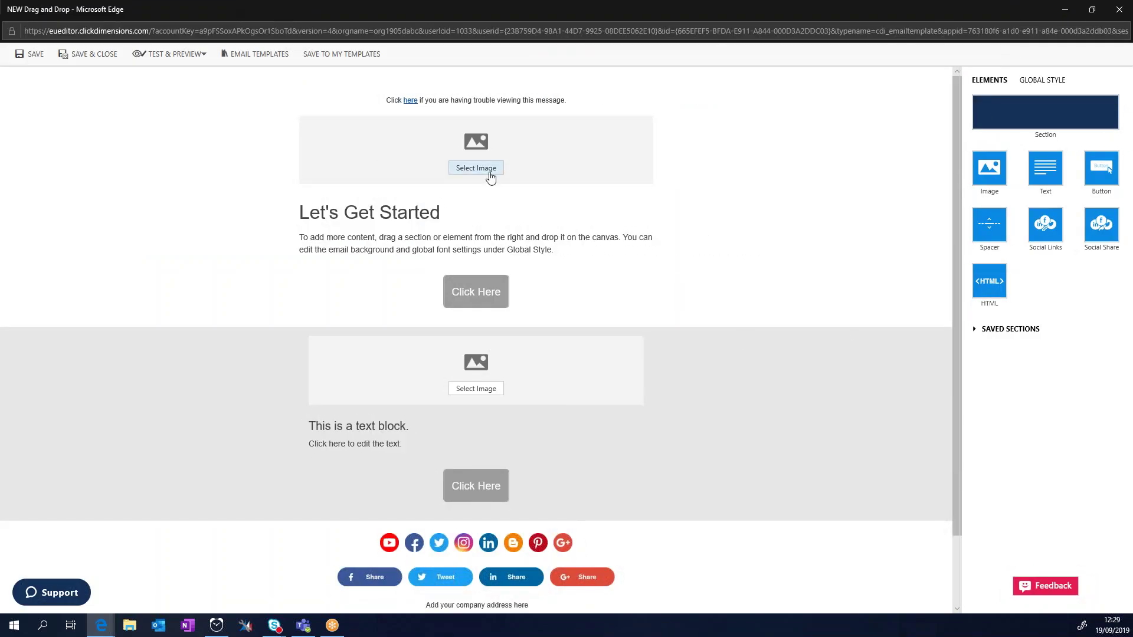
Step: Replace the 'Let's Get Started' heading with 'Latest offerings'
scroll(579, 409, "down", 2)
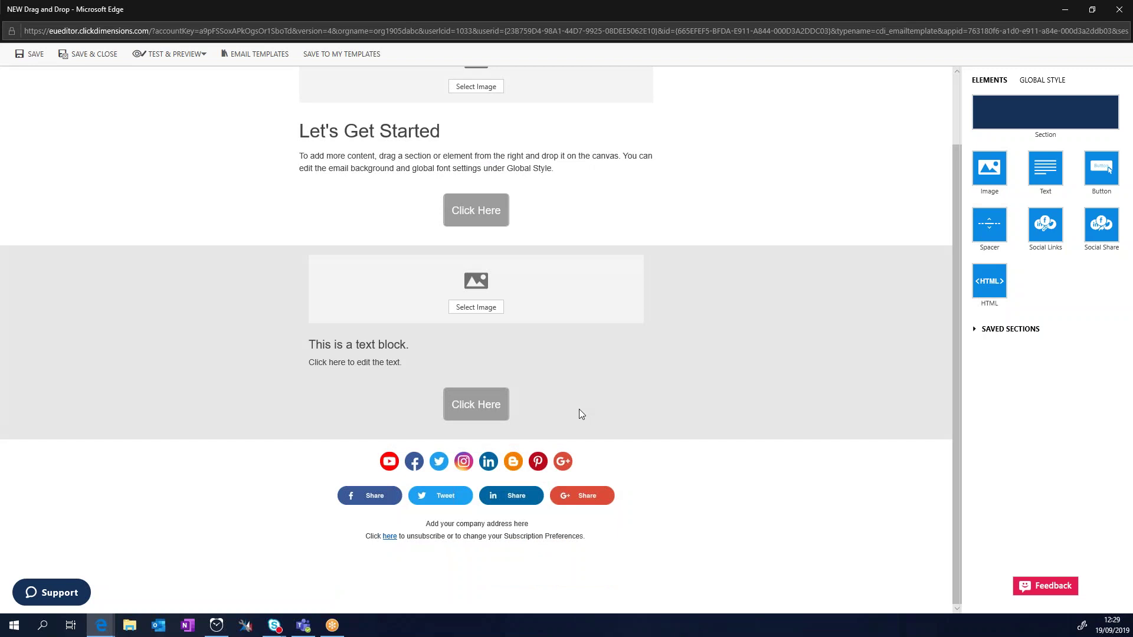
scroll(578, 409, "up", 2)
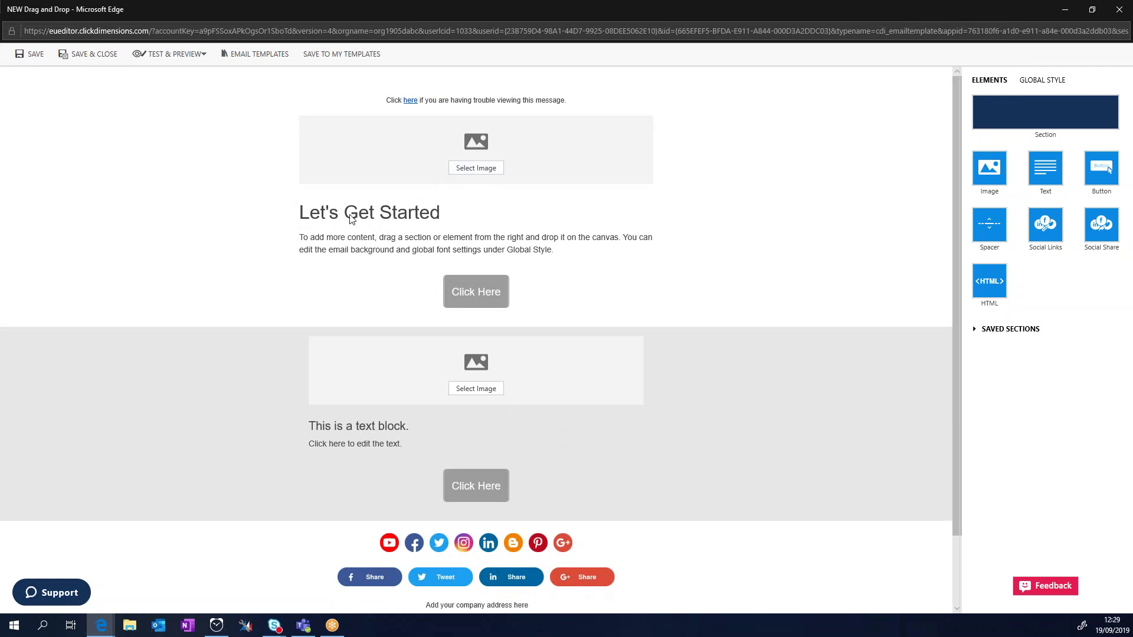
left_click(369, 211)
triple_click(414, 211)
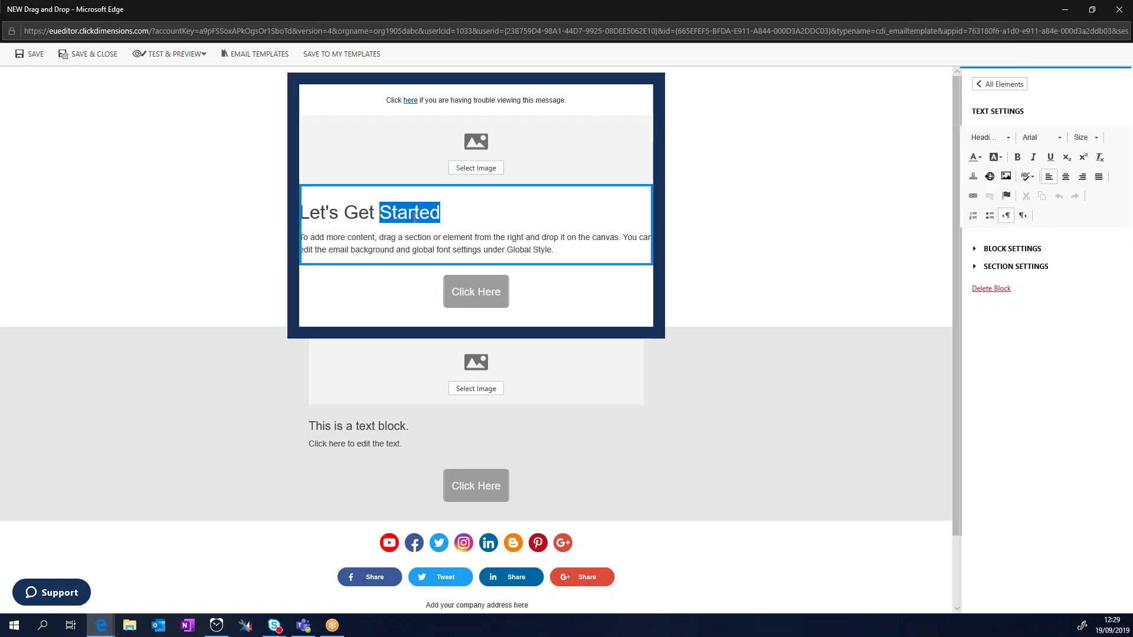
type("La")
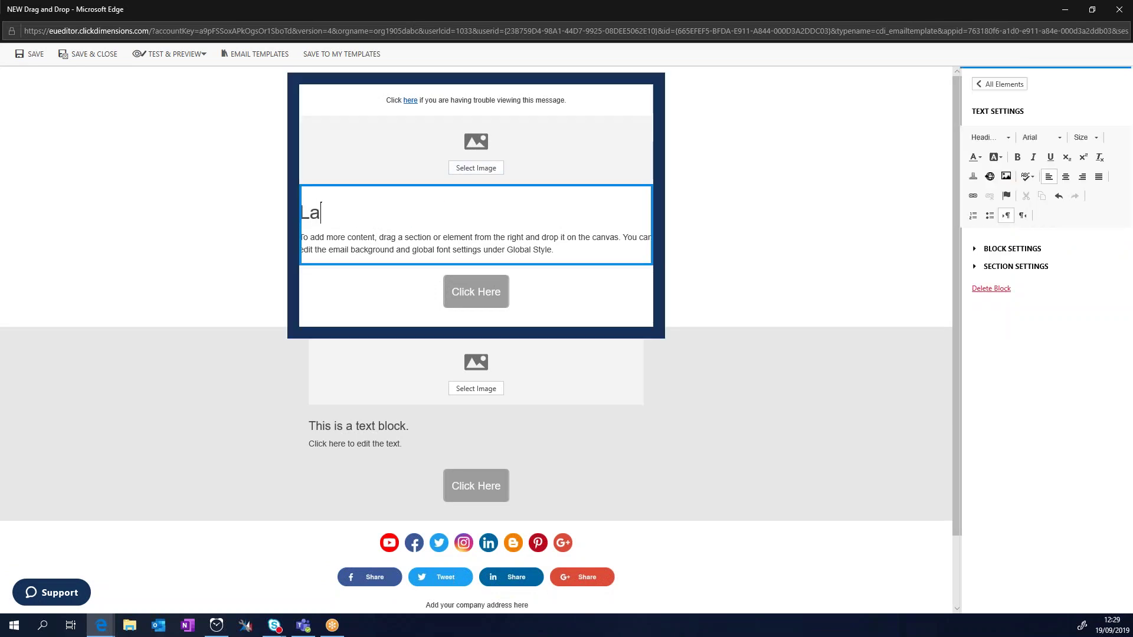
type("test offerings")
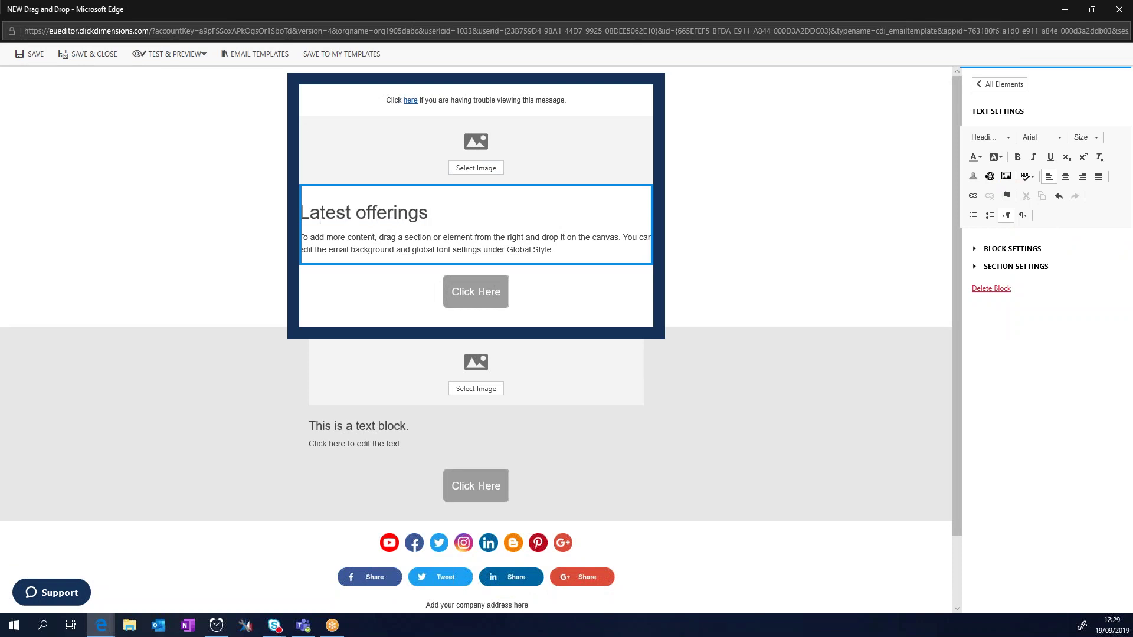
left_click(747, 231)
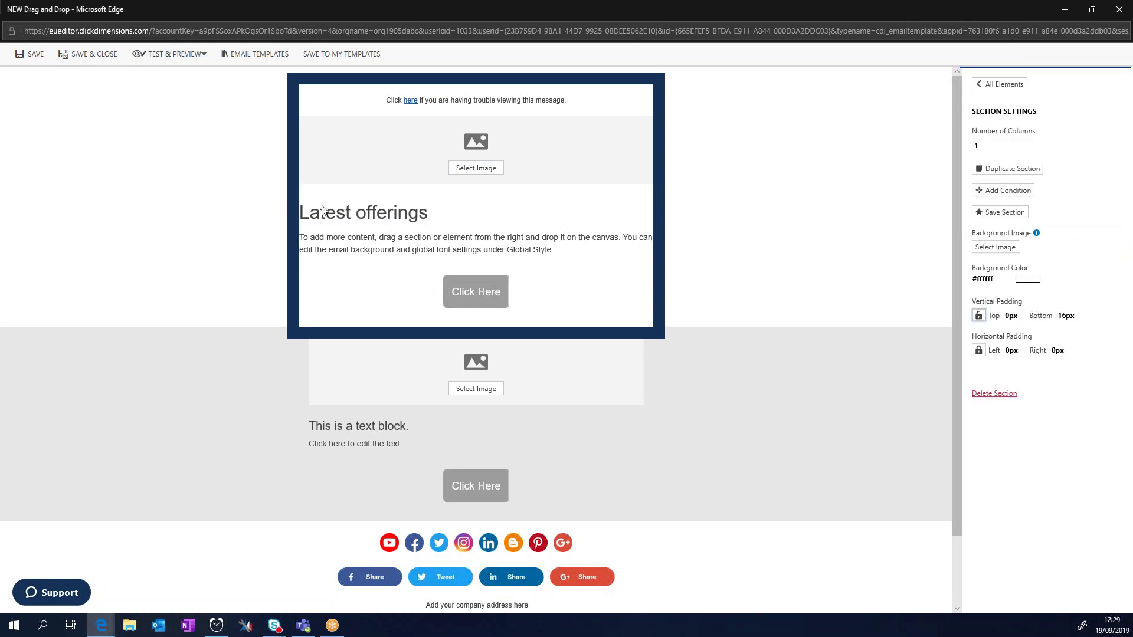
Step: Select the image block in the second section, then the email's top section
left_click(584, 390)
scroll(684, 408, "down", 1)
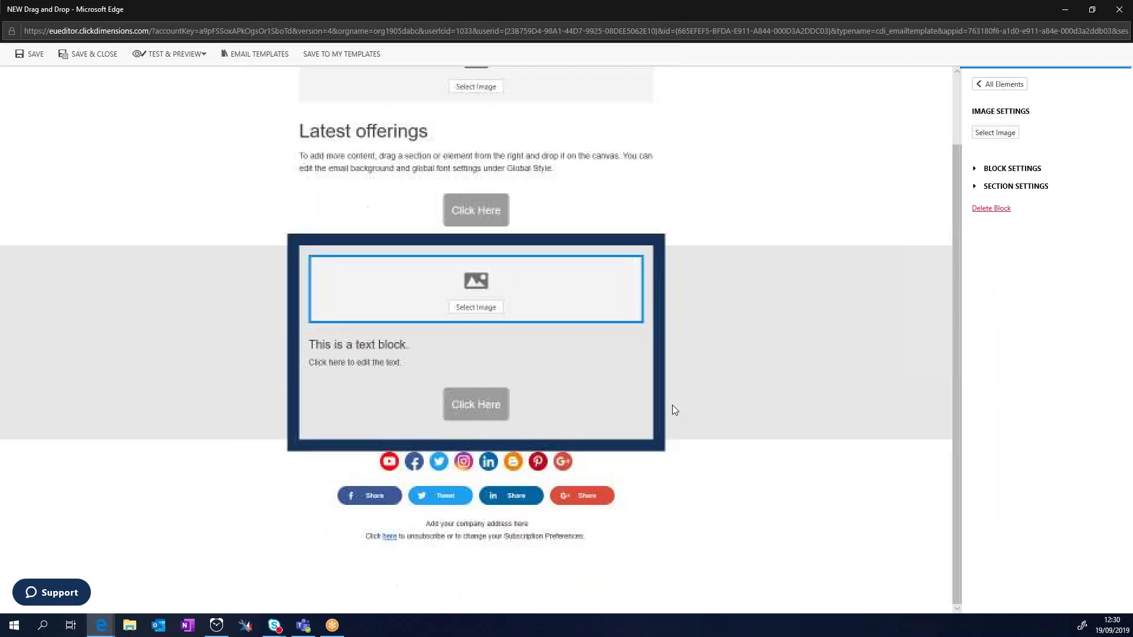
scroll(748, 384, "up", 1)
left_click(819, 167)
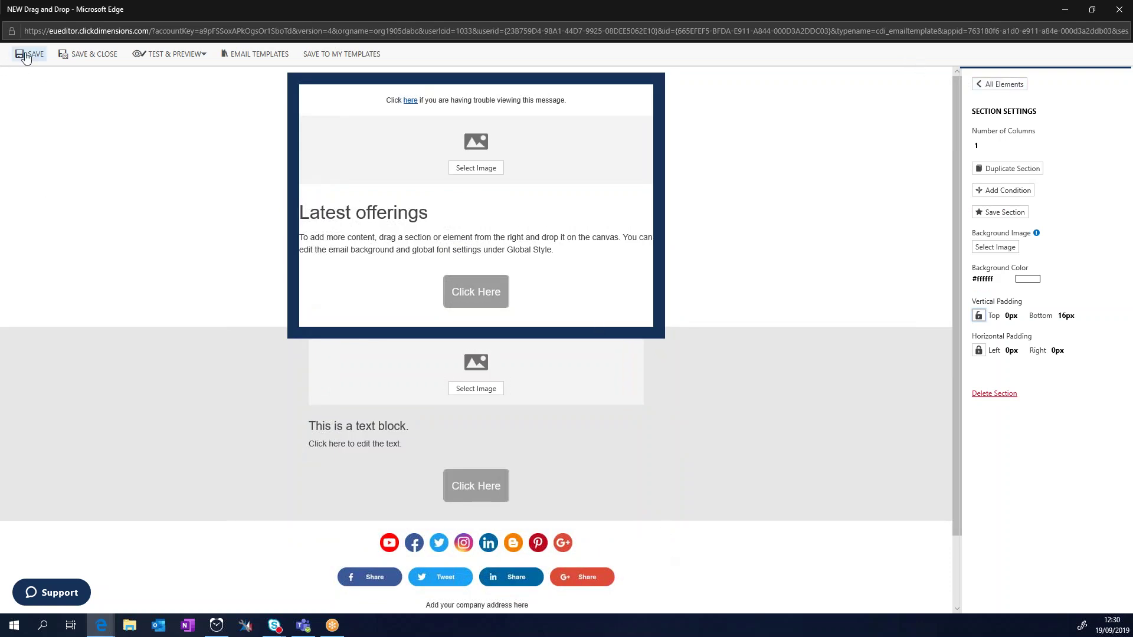
Step: Save the 'Latest offerings' design, then reopen Latest Offerings Mail in a maximized editor
left_click(83, 55)
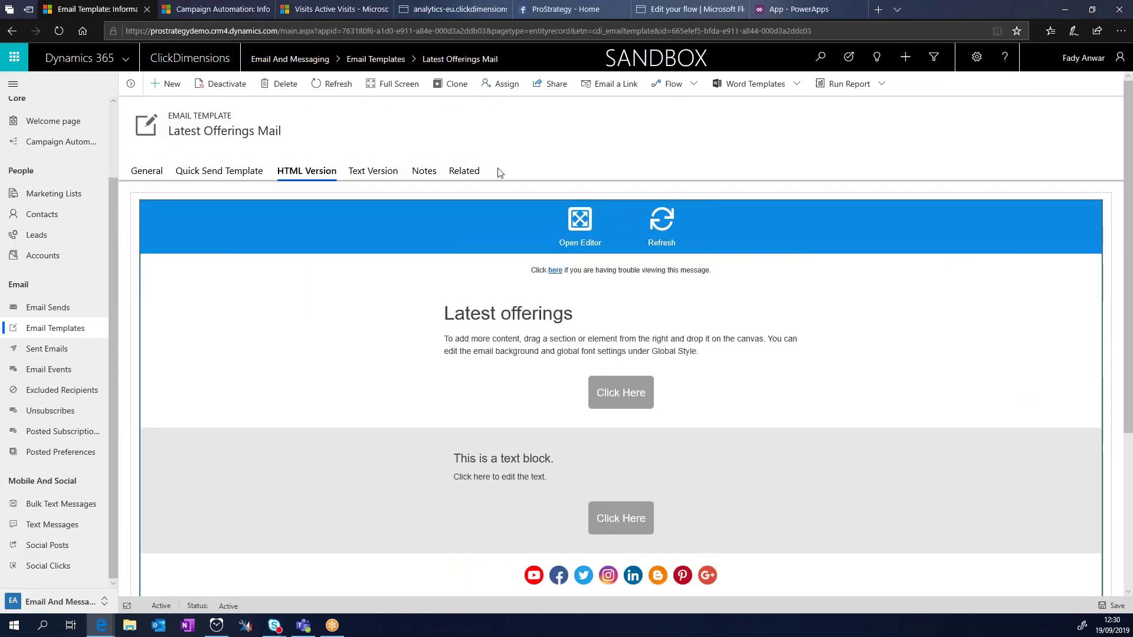
left_click(580, 225)
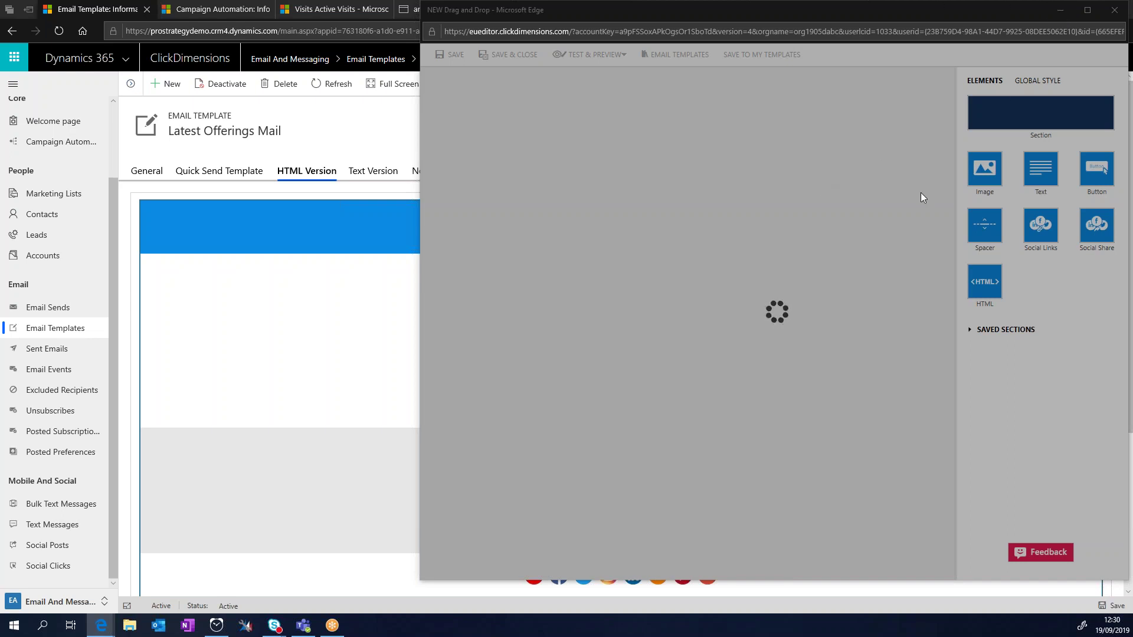
left_click(1120, 20)
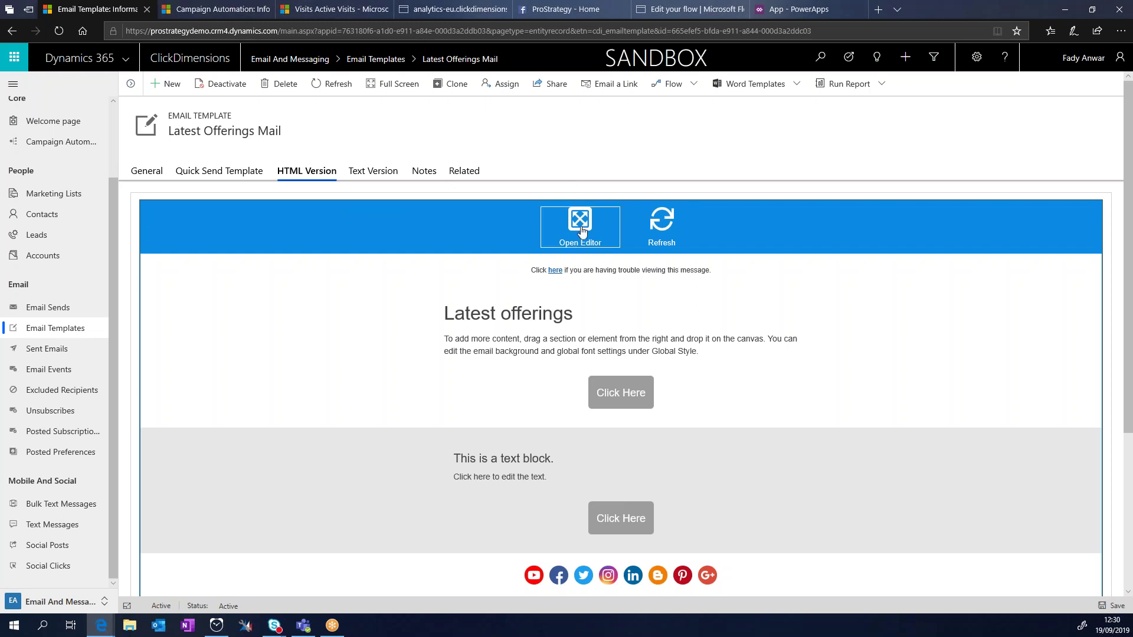
left_click(580, 225)
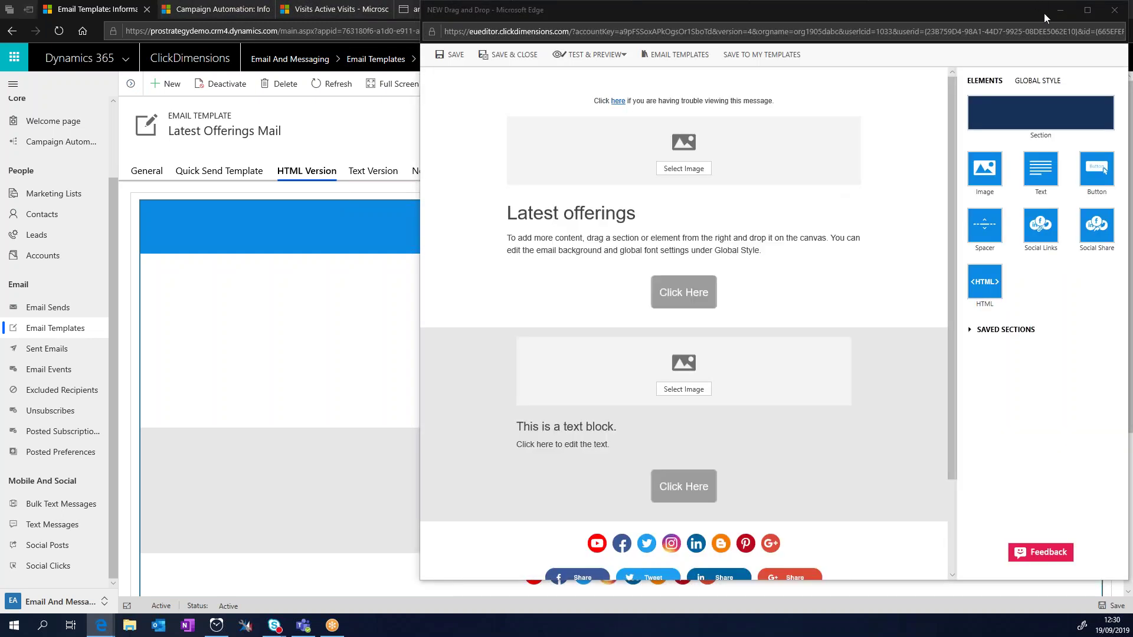
left_click(1082, 13)
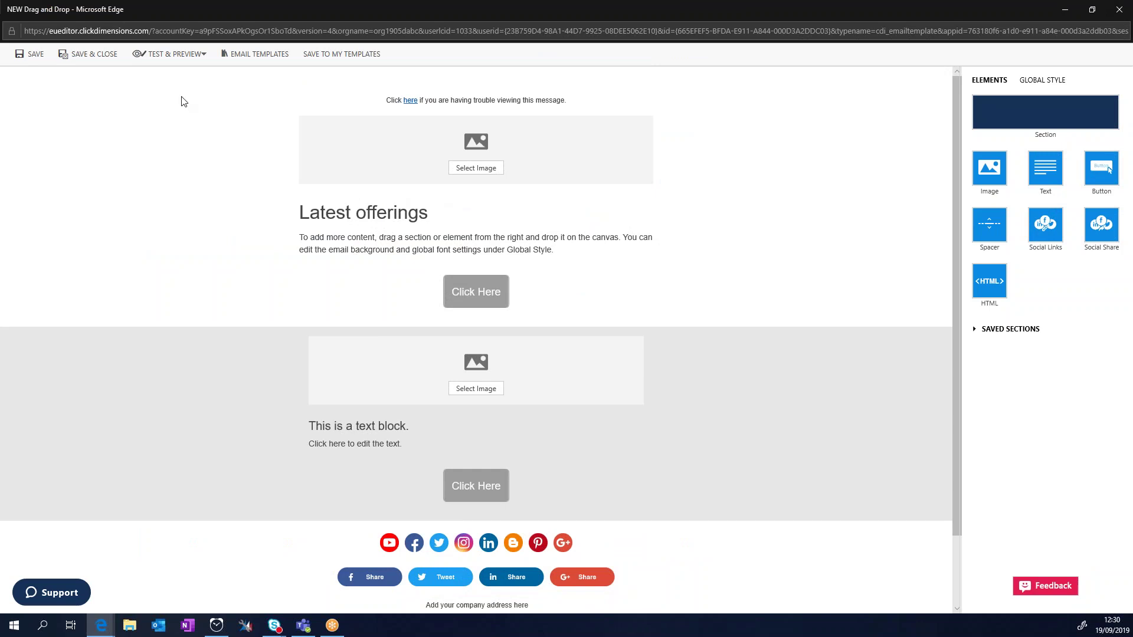
Step: Check the email's desktop and mobile previews, then open Inbox Preview (8 previews remaining)
left_click(172, 55)
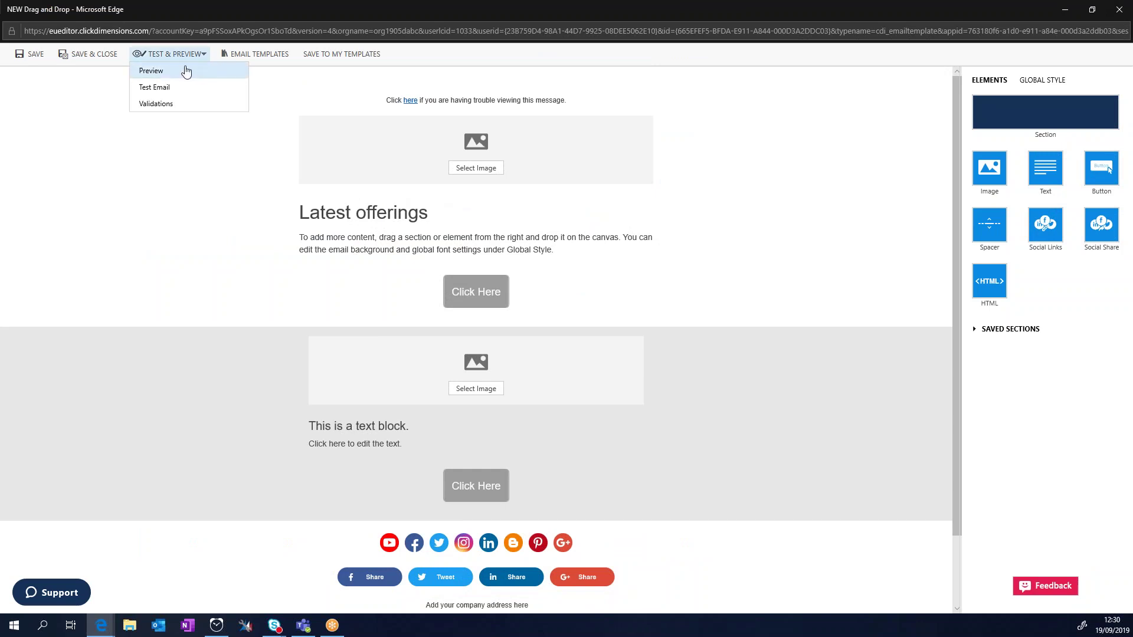
left_click(186, 72)
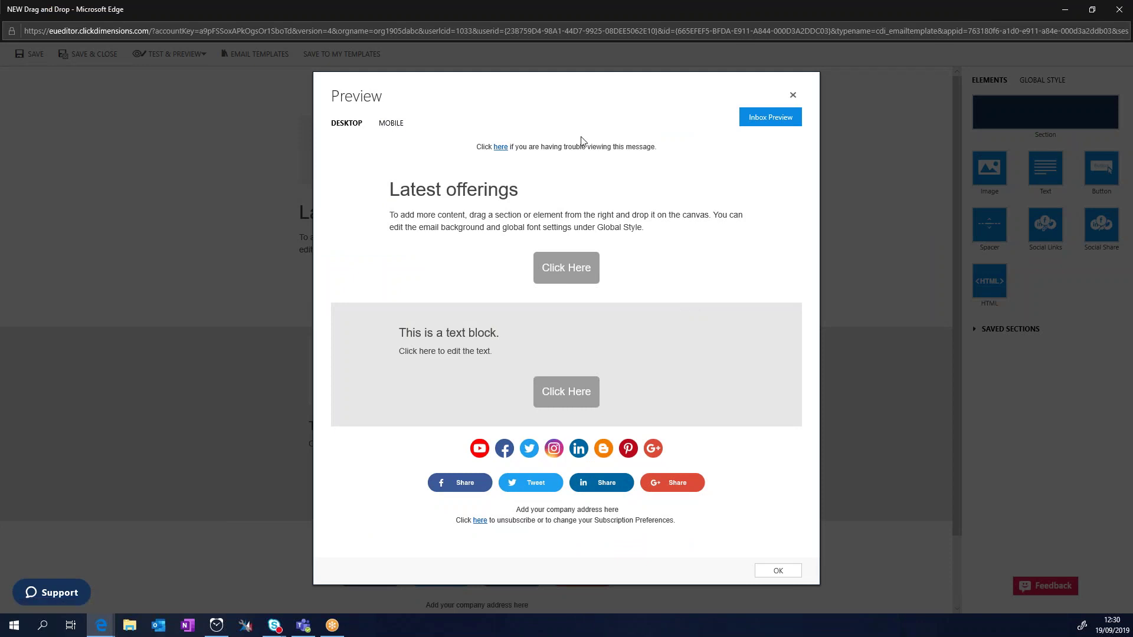
left_click(388, 125)
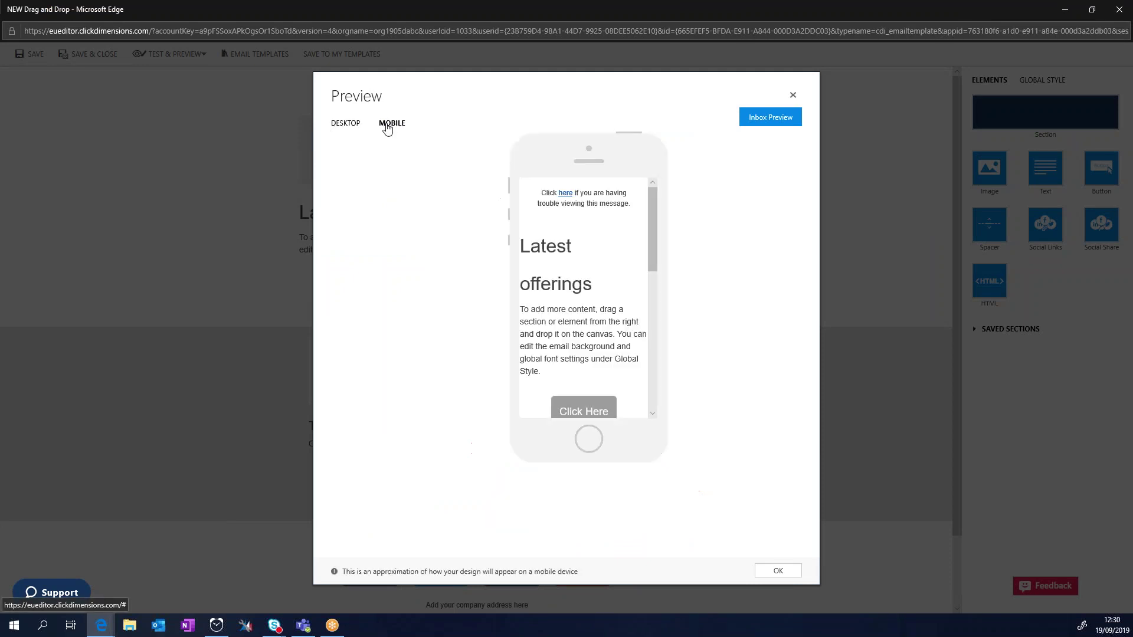
left_click(348, 126)
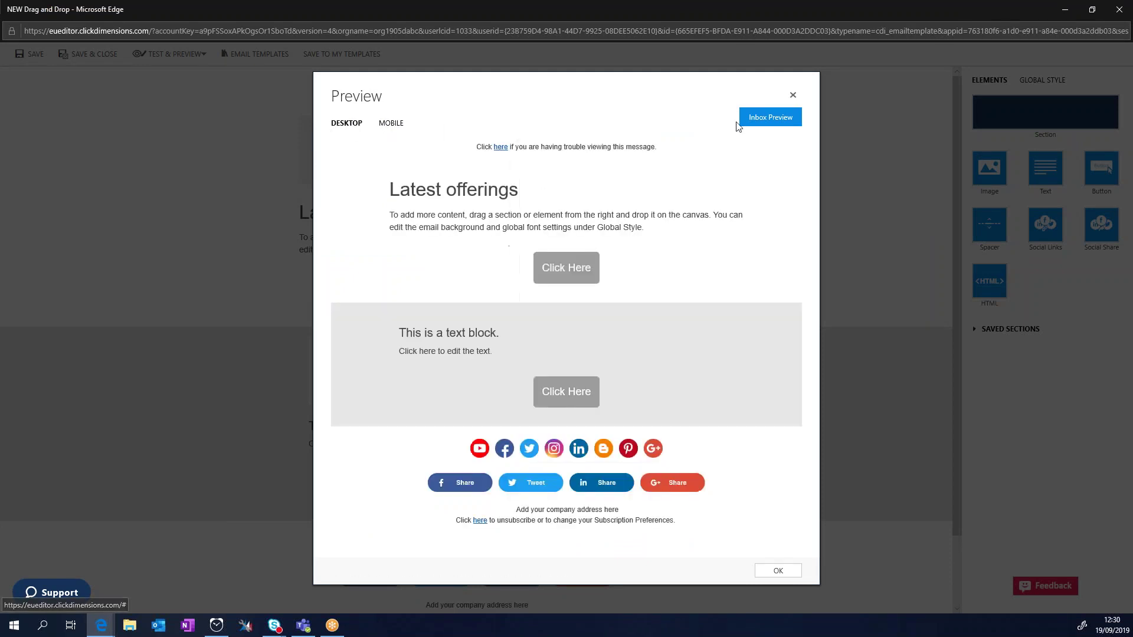
left_click(784, 124)
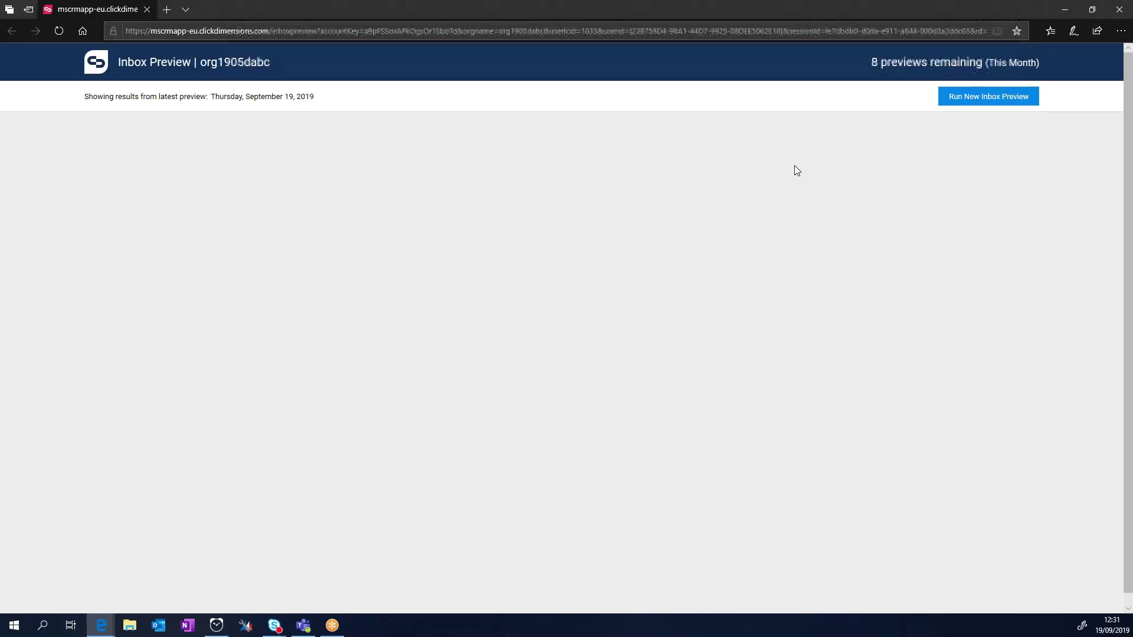
Step: Run a new inbox preview across email clients, review the thumbnails, and close the preview window
left_click(989, 103)
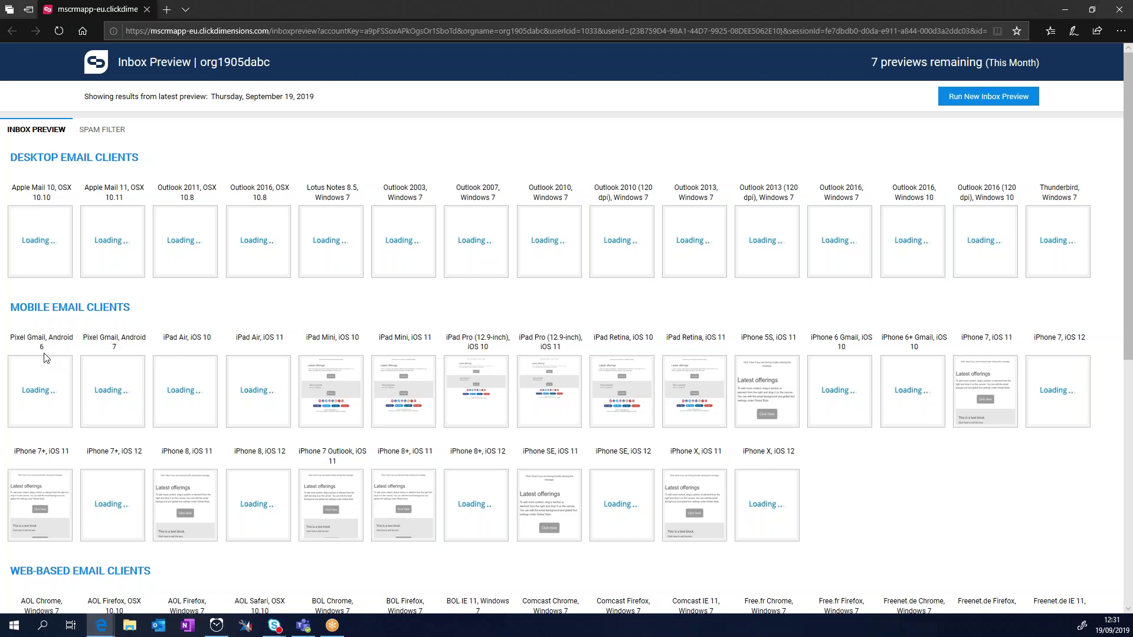
scroll(45, 357, "down", 6)
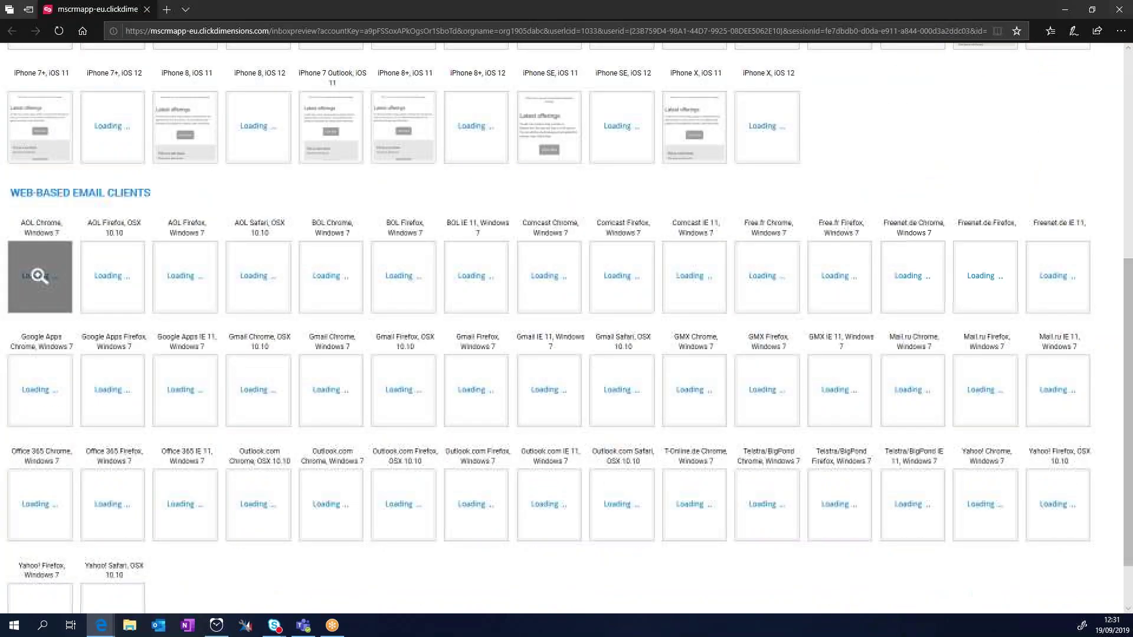
scroll(40, 275, "up", 6)
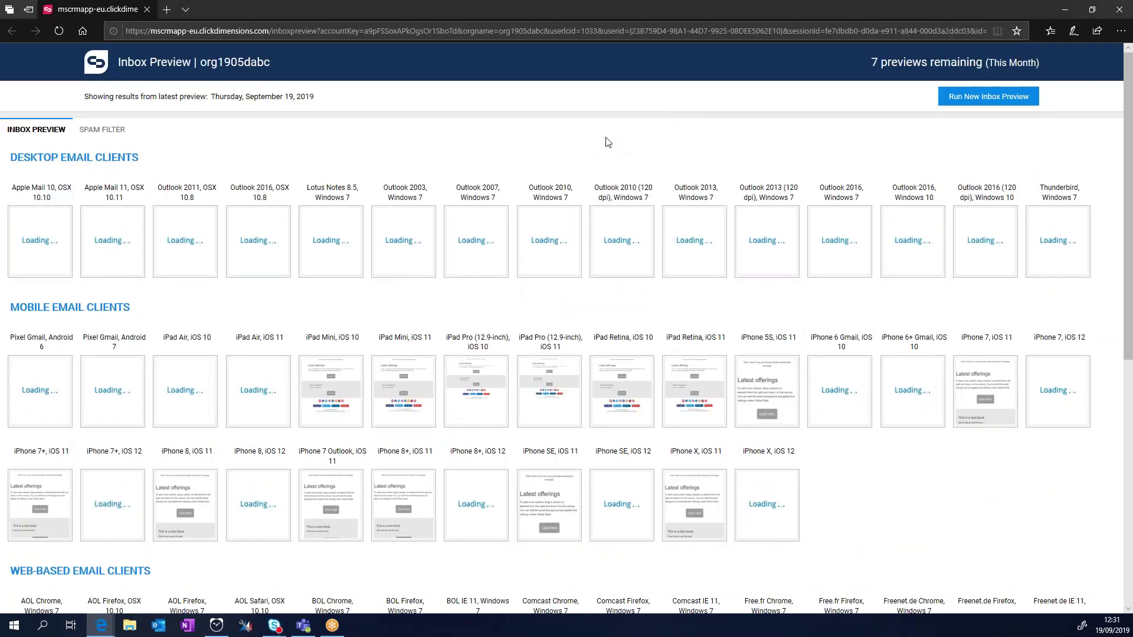
mouse_move(429, 266)
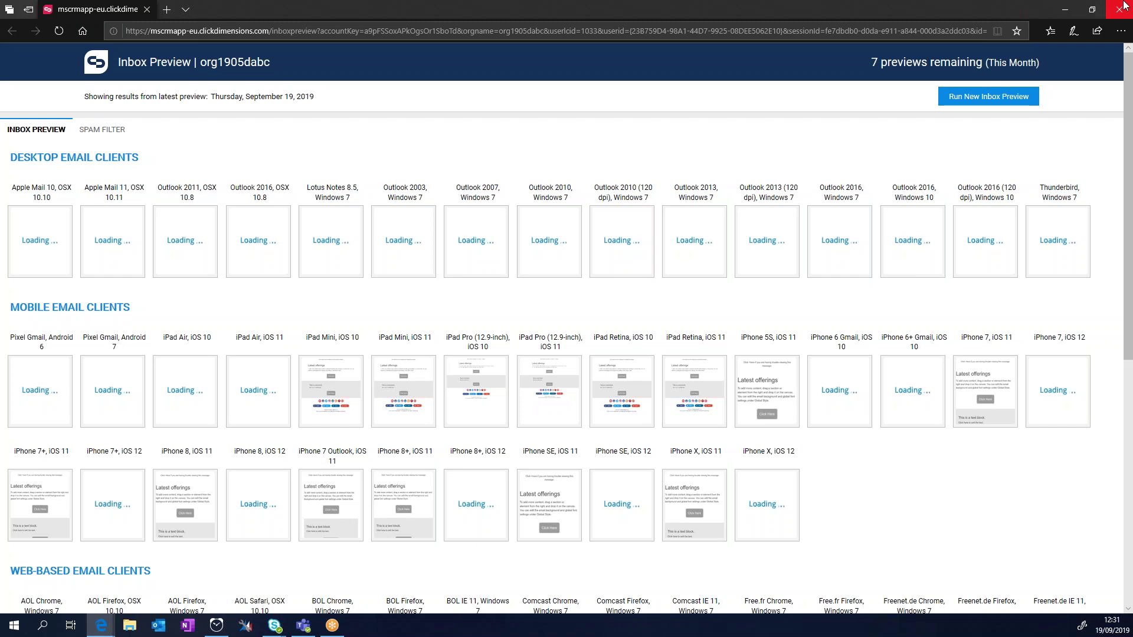
left_click(1124, 6)
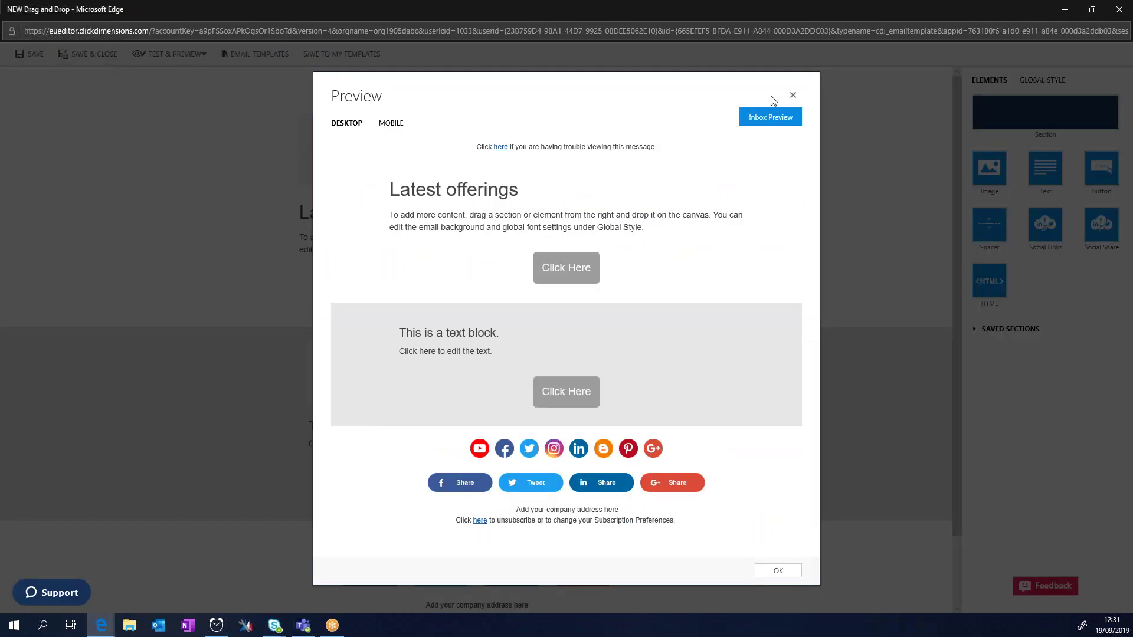
Step: Close the email preview and editor, then show the eight active campaign automations
left_click(793, 95)
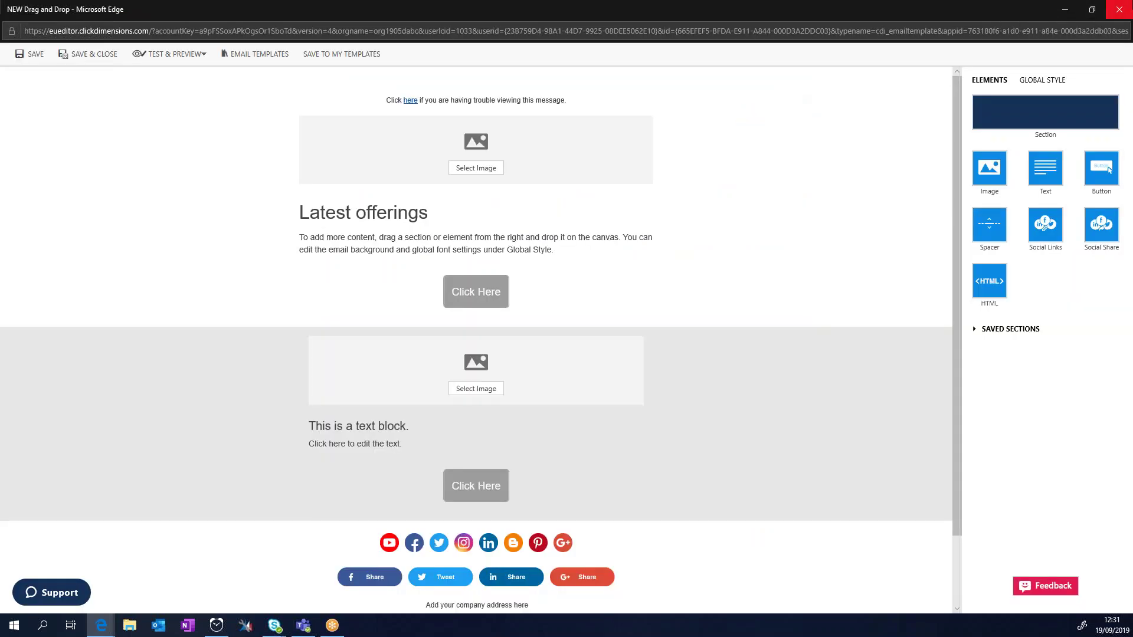
left_click(1120, 9)
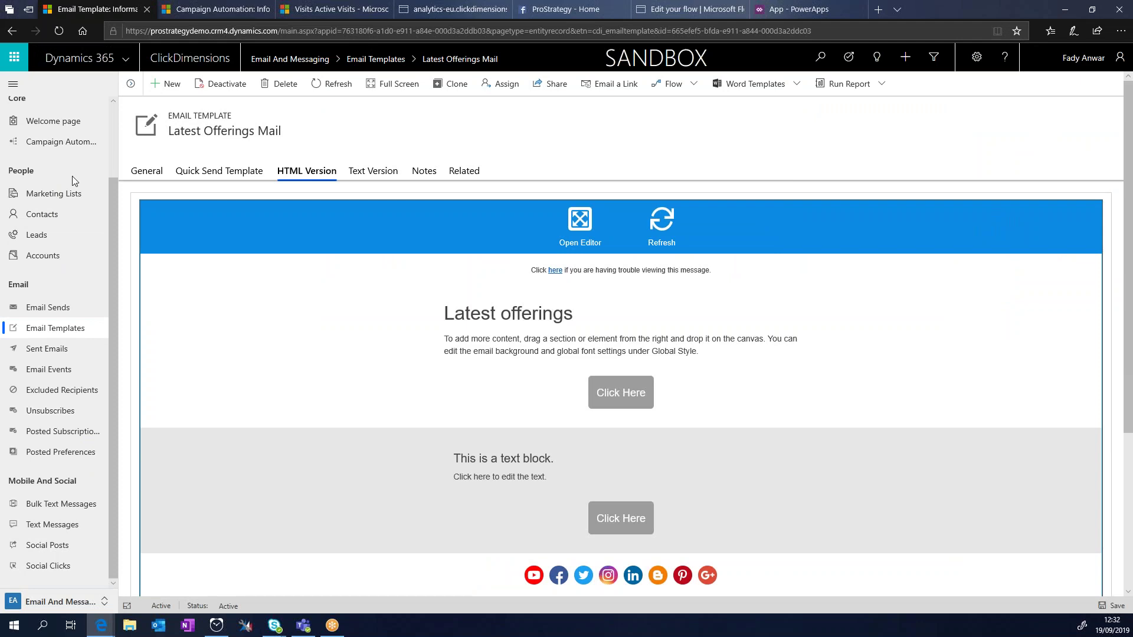
left_click(64, 144)
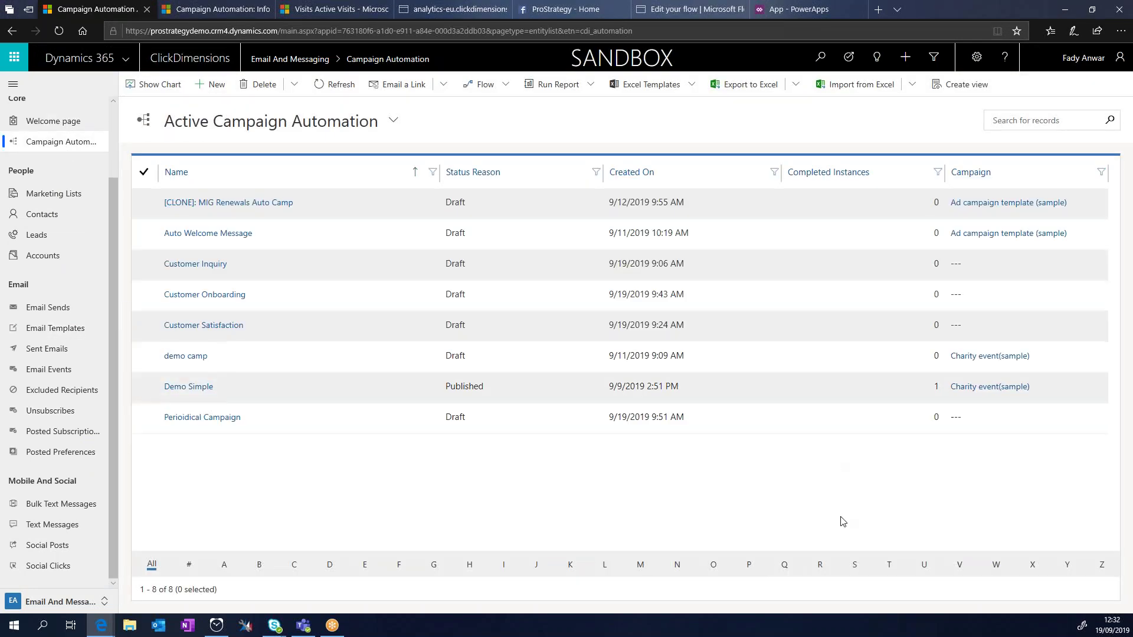
Step: Open the Draft Customer Inquiry automation in the builder and scroll through its workflow diagram
left_click(206, 266)
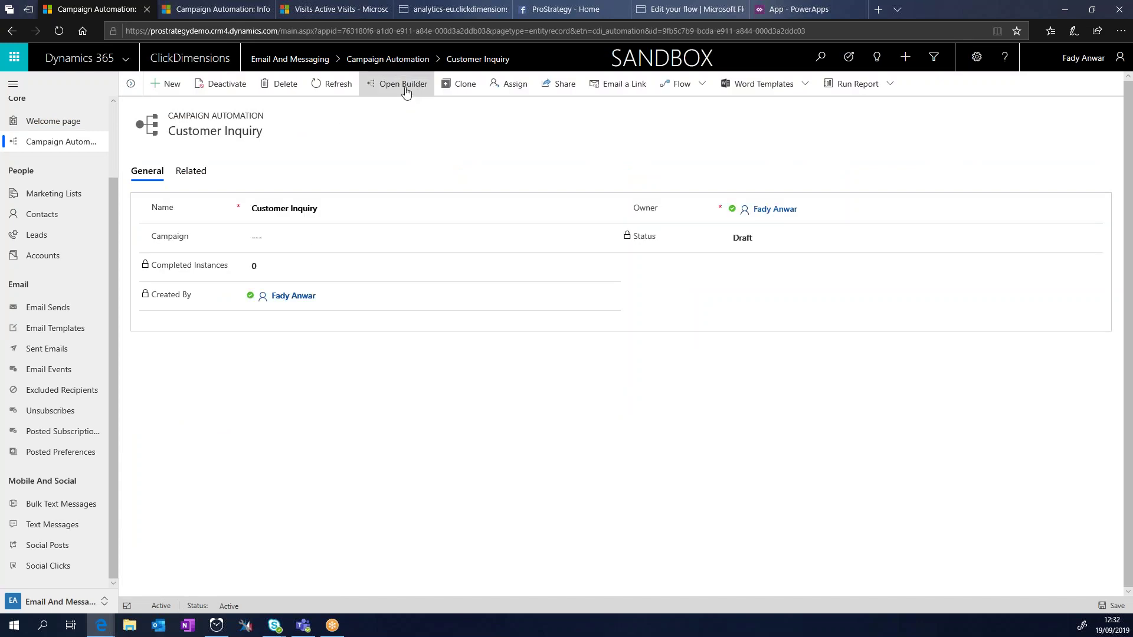
left_click(406, 90)
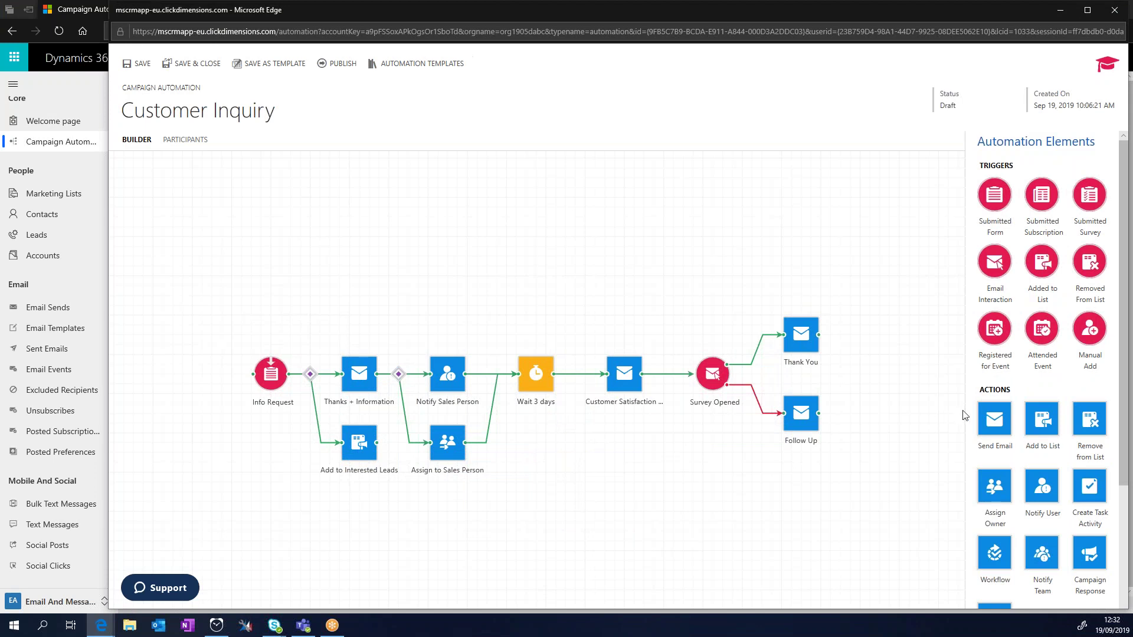
scroll(964, 415, "down", 2)
scroll(970, 415, "down", 2)
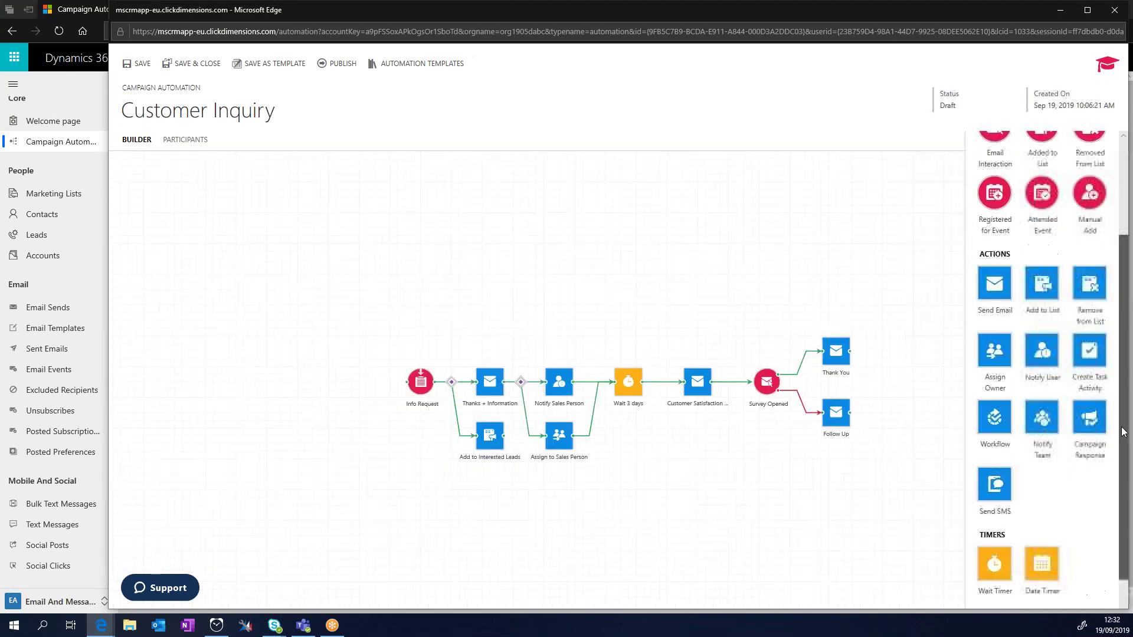
scroll(475, 334, "up", 2)
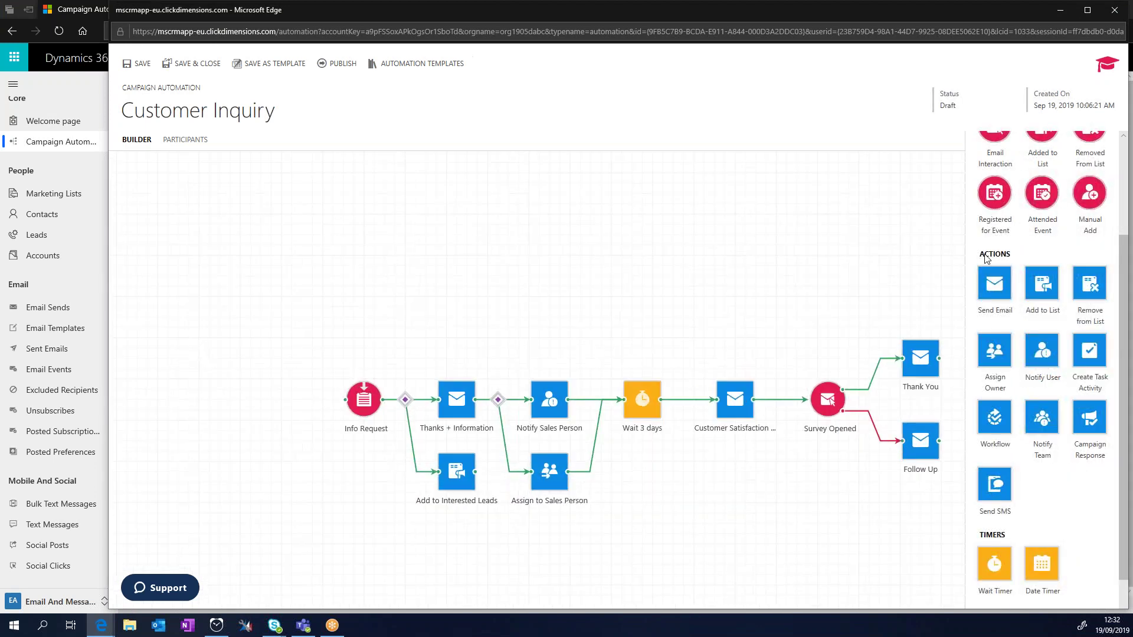
scroll(1111, 297, "up", 2)
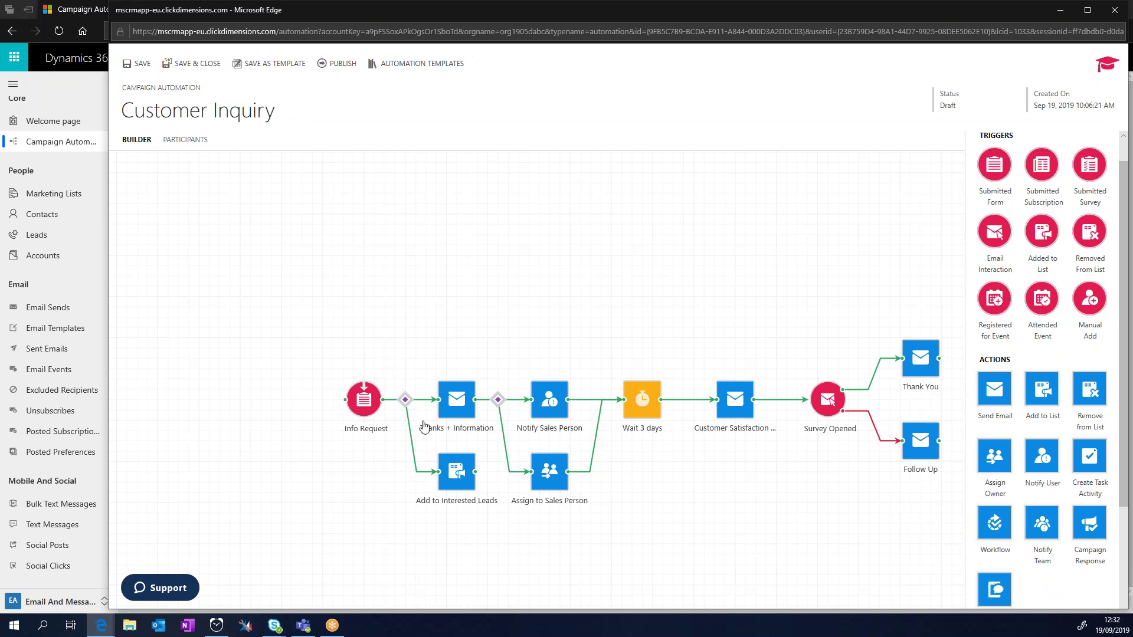
Step: Inspect the Thanks + Information, Interested Leads, Sales Person, Wait 3 days and Satisfaction Survey steps
left_click(466, 400)
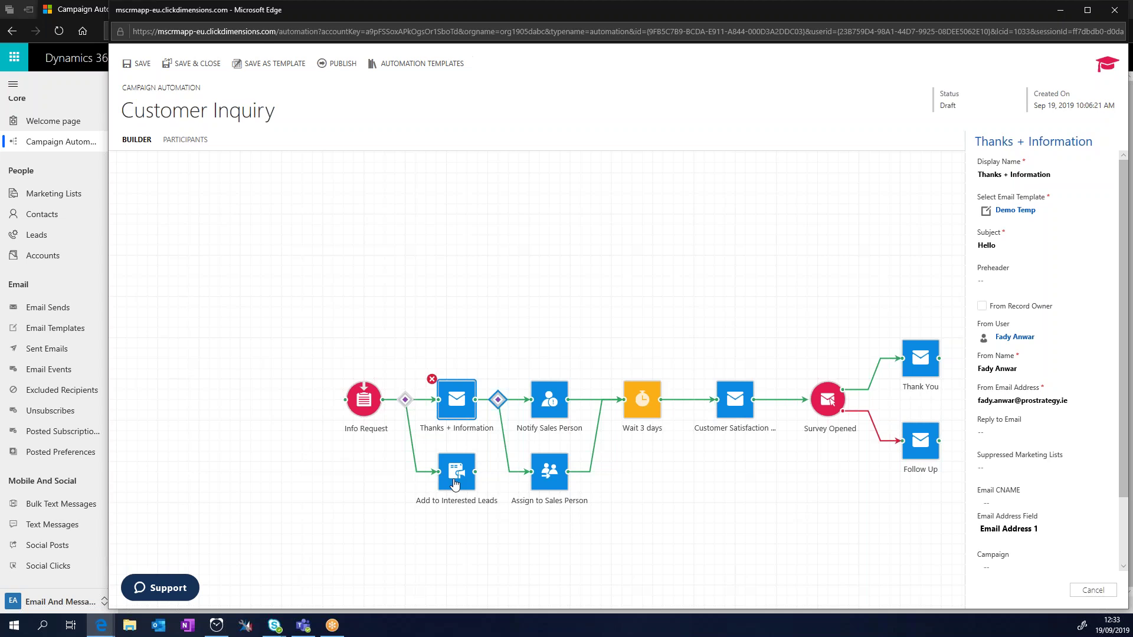
left_click(454, 482)
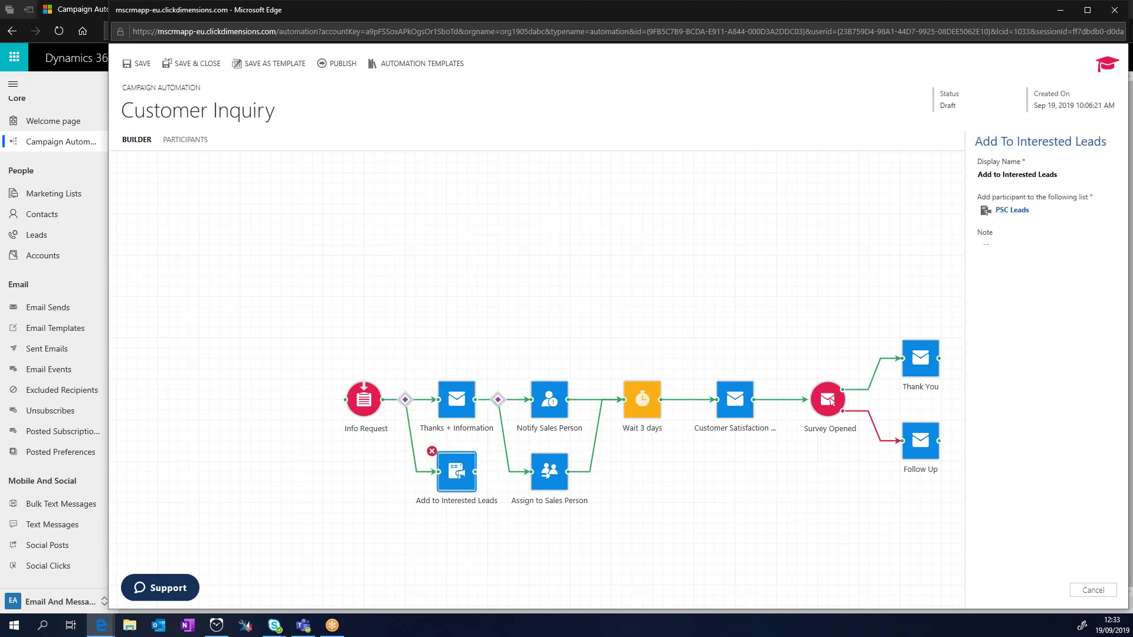
left_click(549, 399)
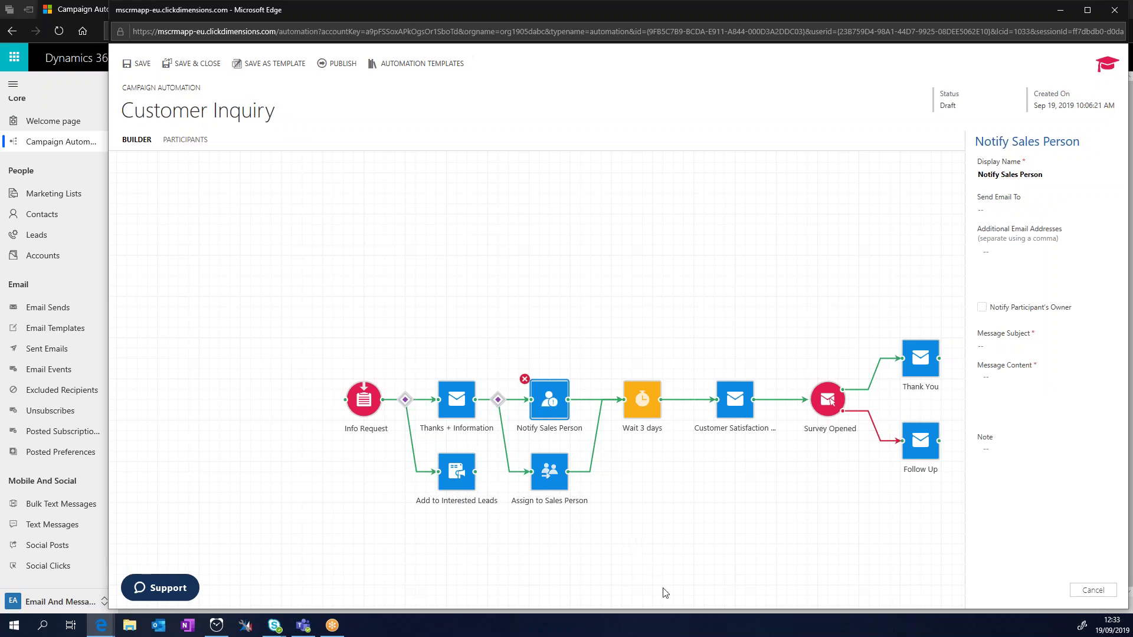
left_click(541, 477)
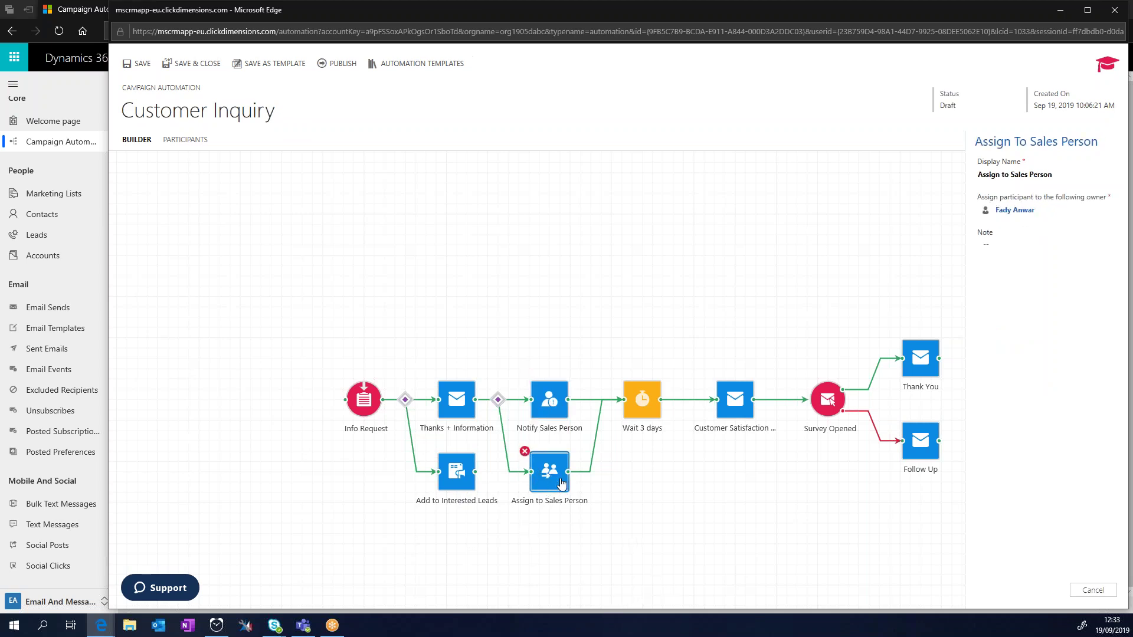
left_click(633, 404)
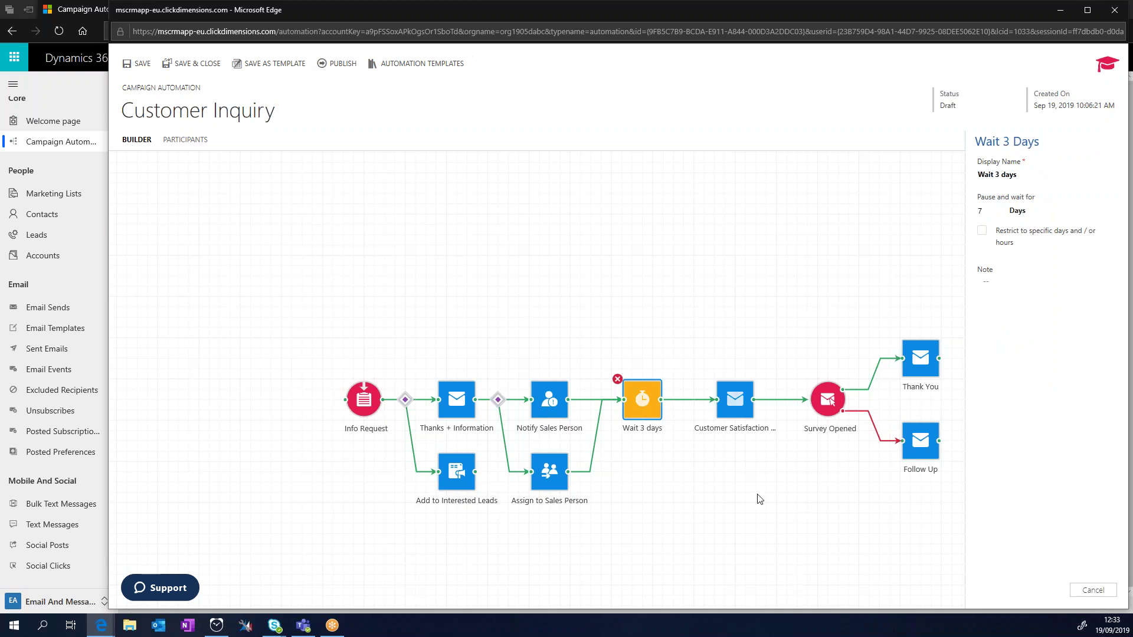
left_click(734, 411)
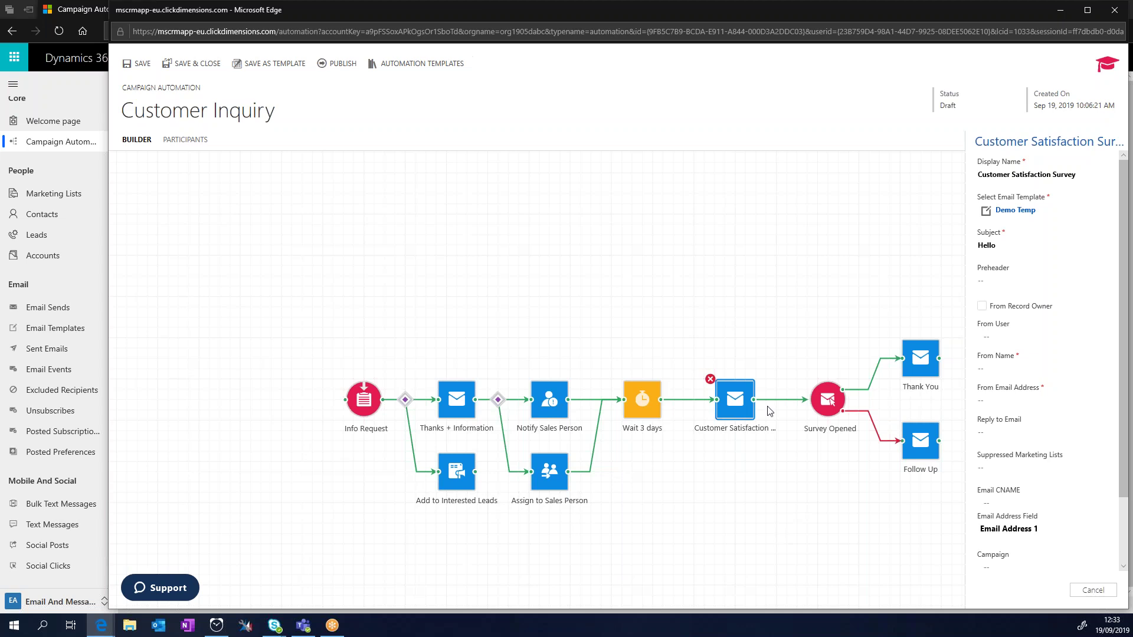
Step: Inspect the Survey Opened trigger and Thank You and Follow Up emails, then close the builder
left_click(827, 407)
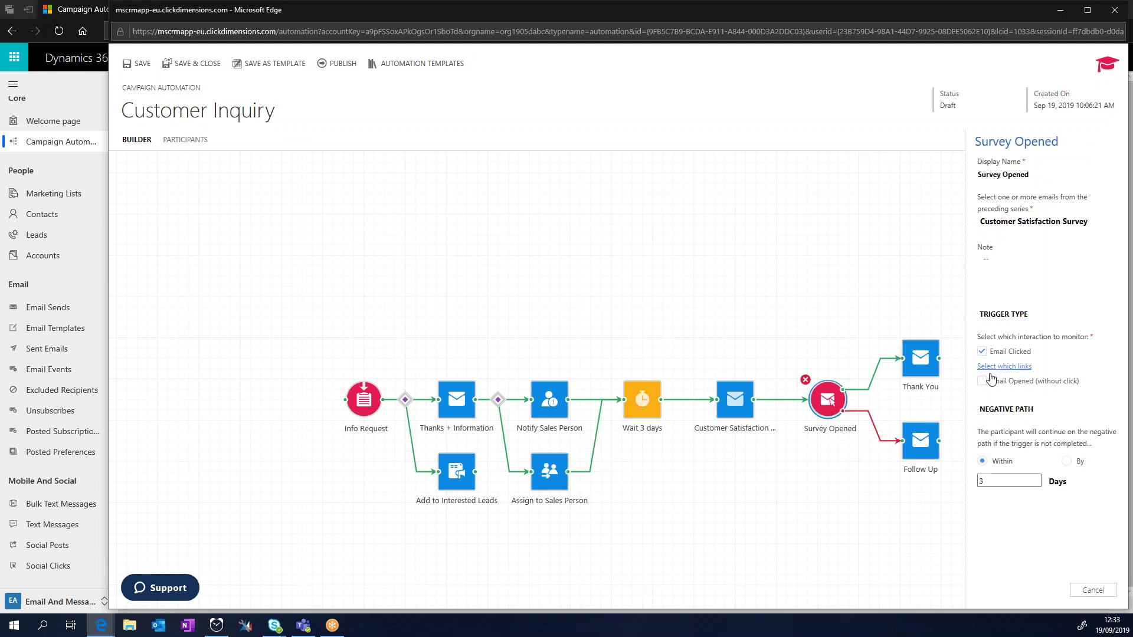
left_click(927, 361)
left_click(926, 455)
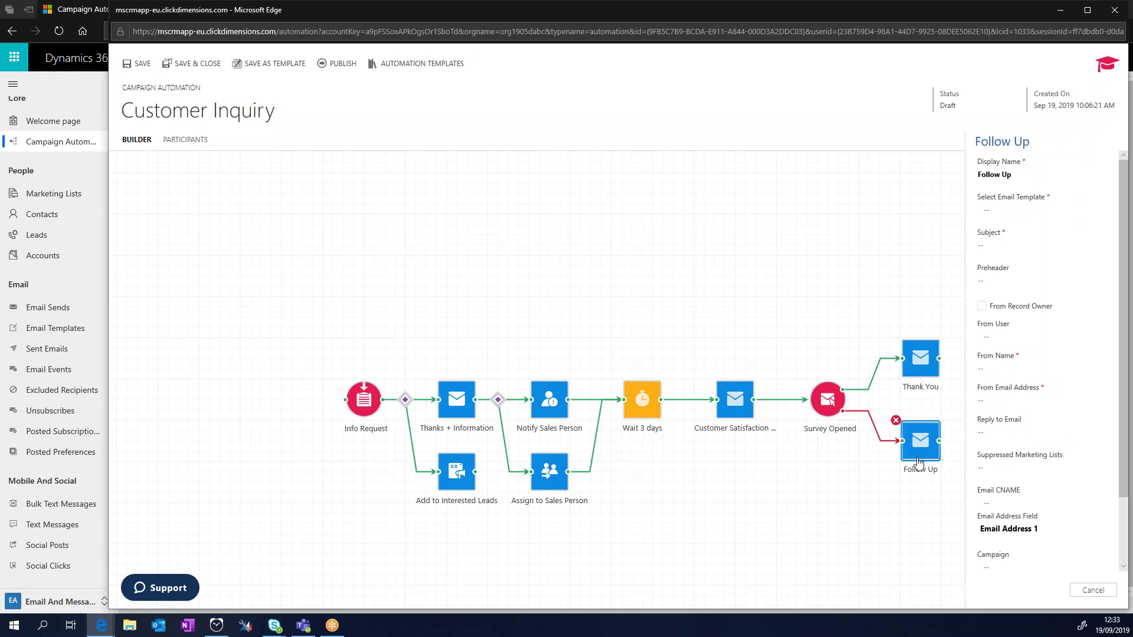
left_click(828, 404)
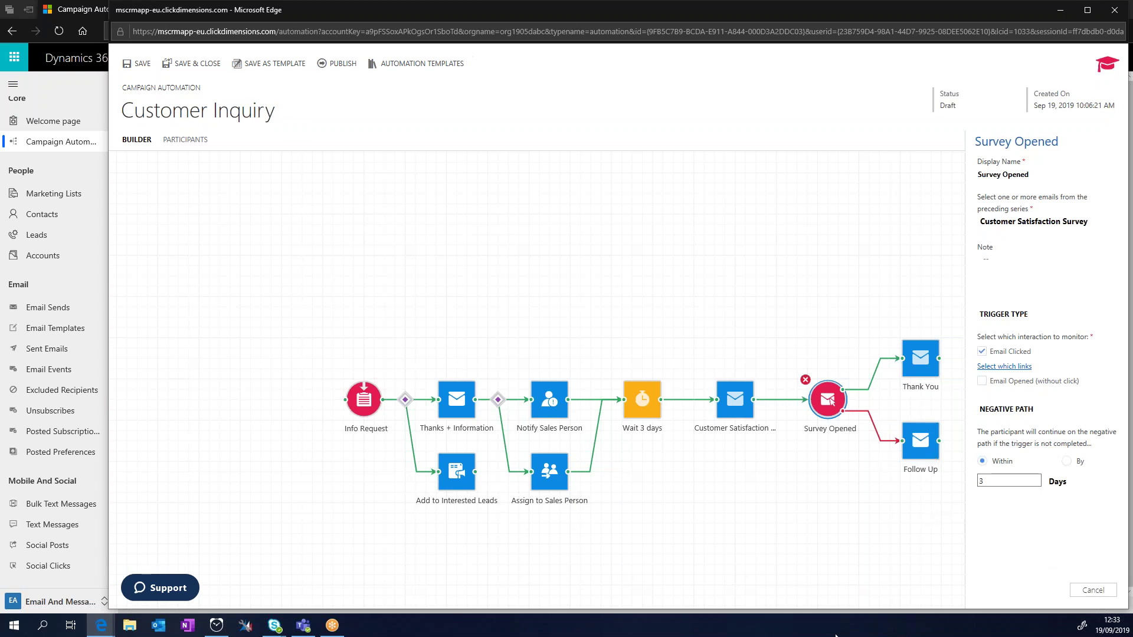
left_click(1115, 11)
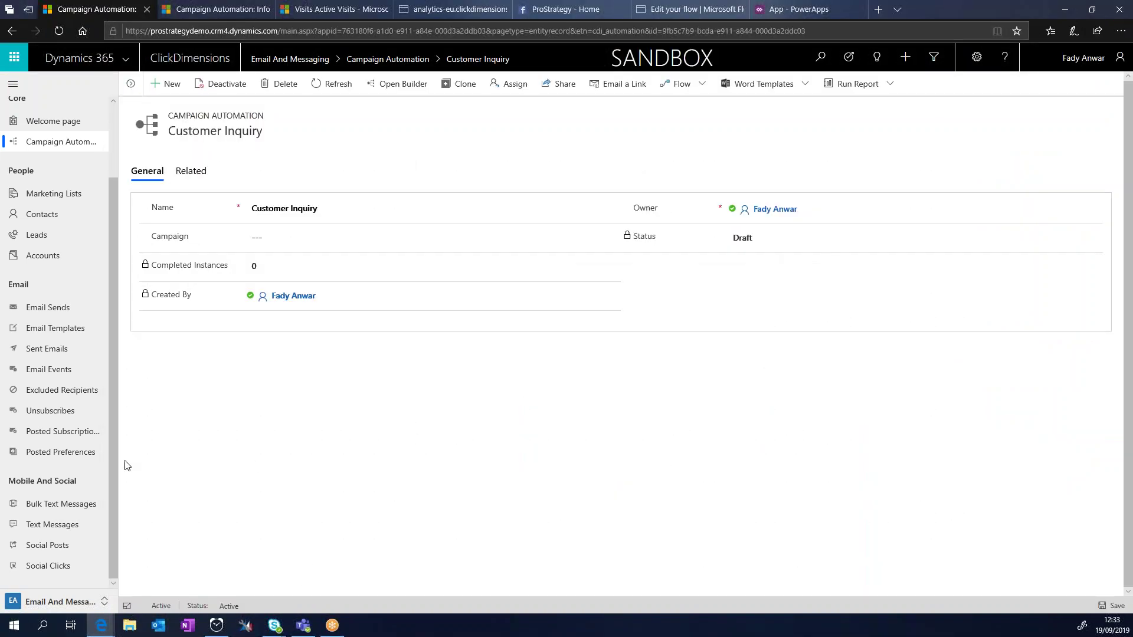
Step: Open the Existing Customers Contacts list from the Marketing Lists view
left_click(37, 193)
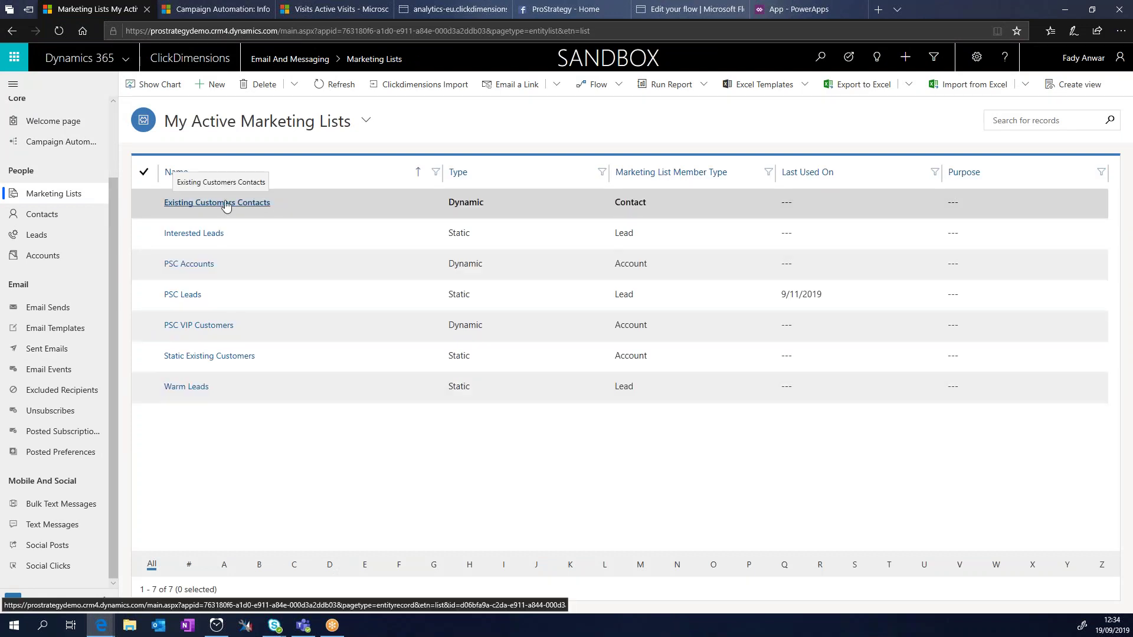
left_click(226, 203)
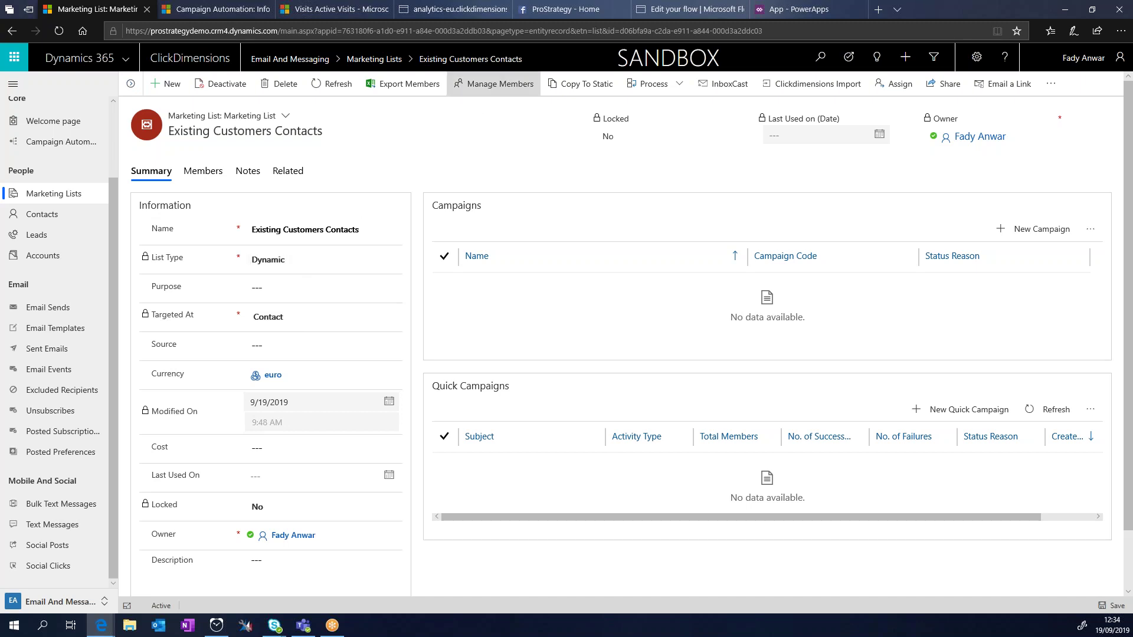
left_click(488, 90)
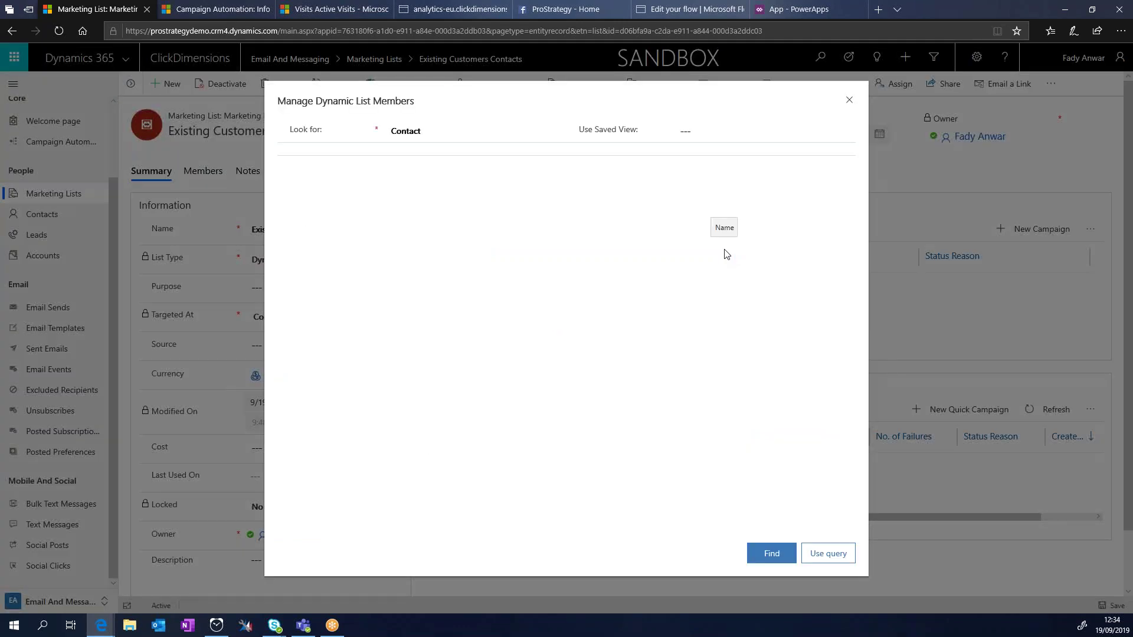
left_click(774, 558)
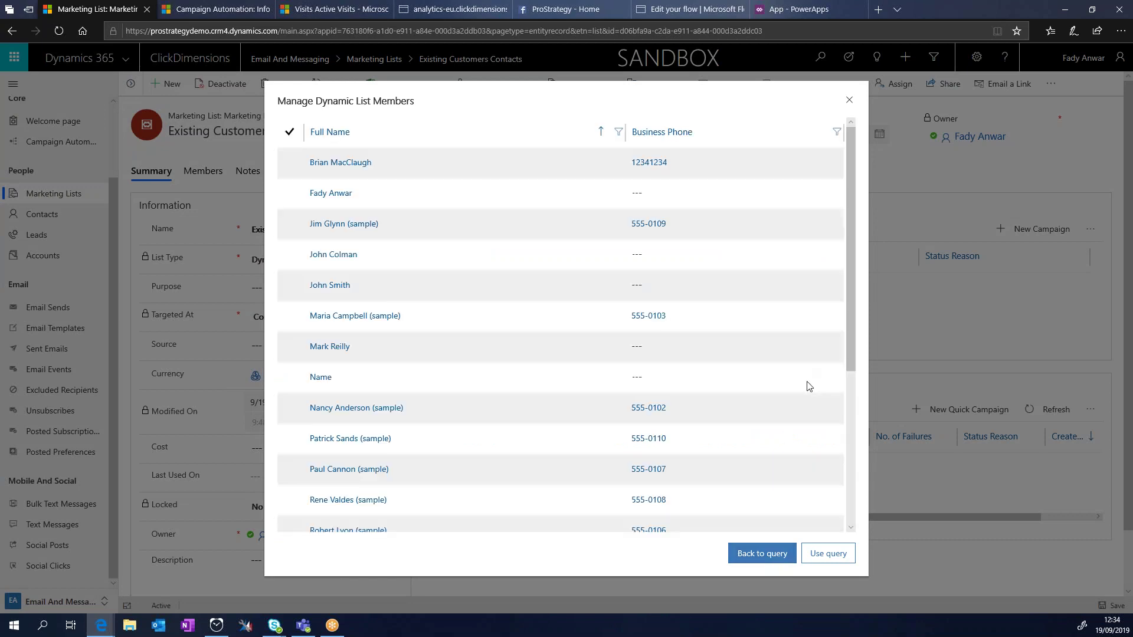
scroll(809, 386, "down", 5)
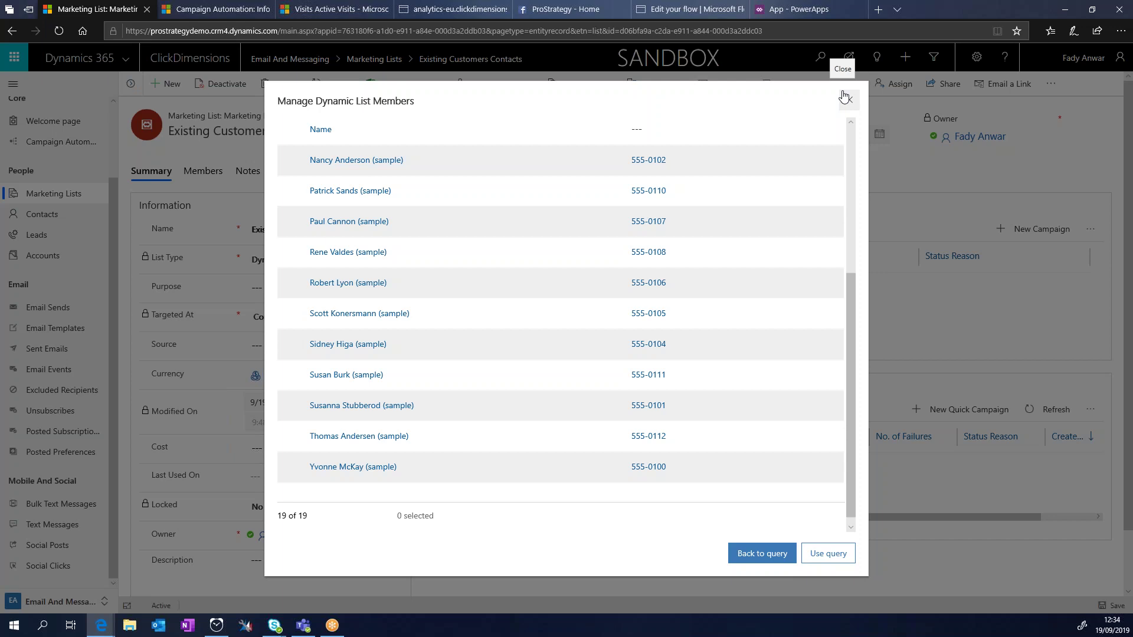
left_click(848, 100)
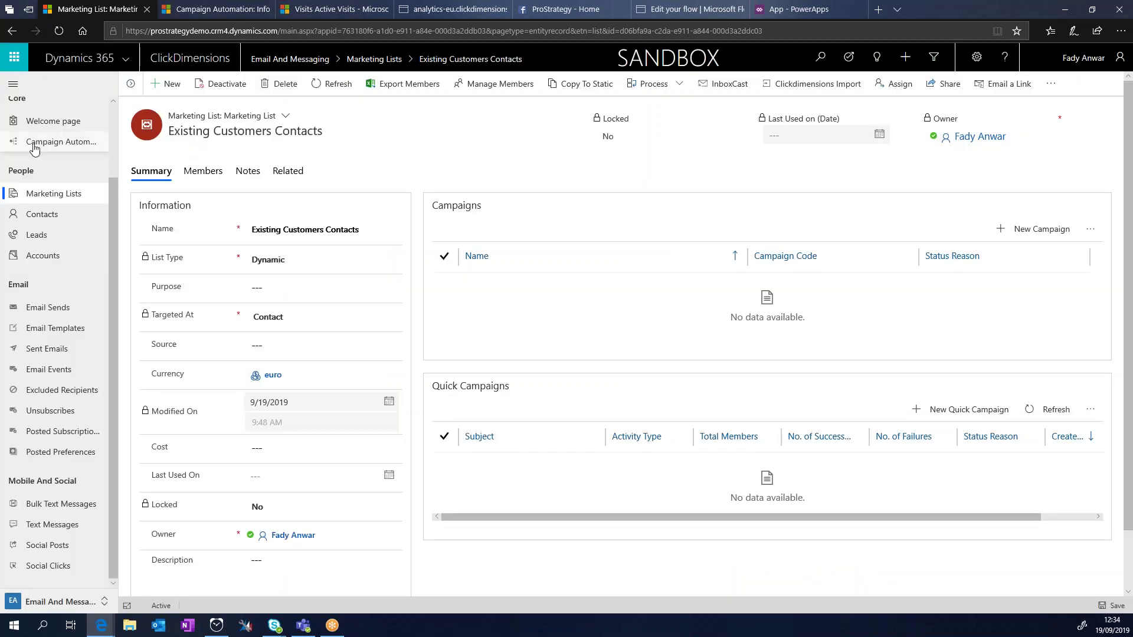
Step: Return to campaign automations, open Customer Onboarding, and launch its builder
left_click(35, 148)
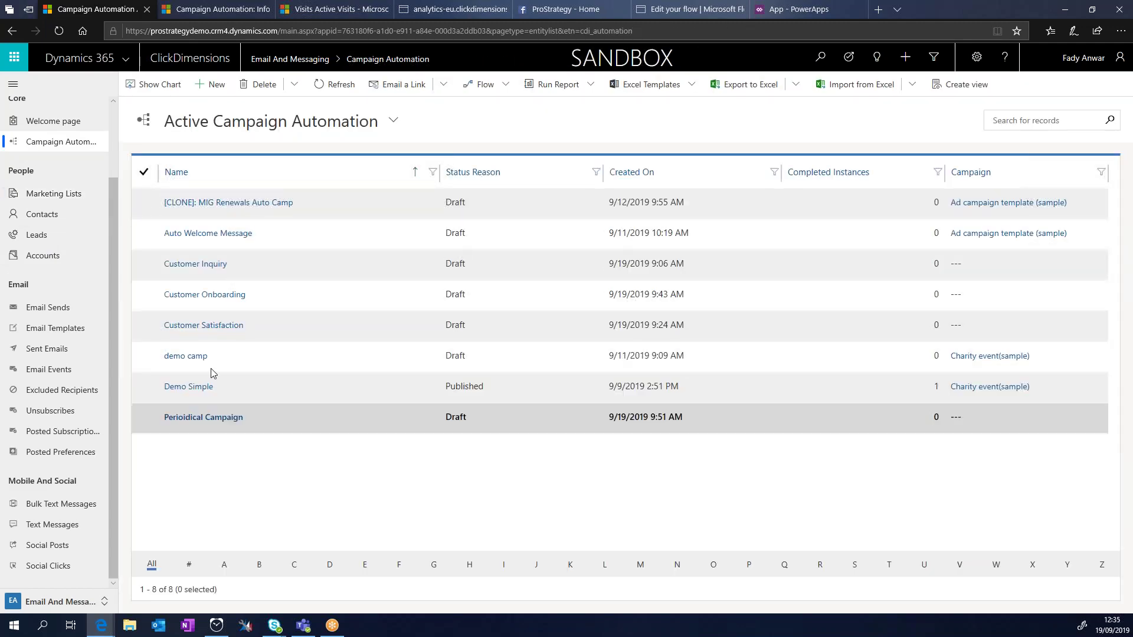
left_click(222, 296)
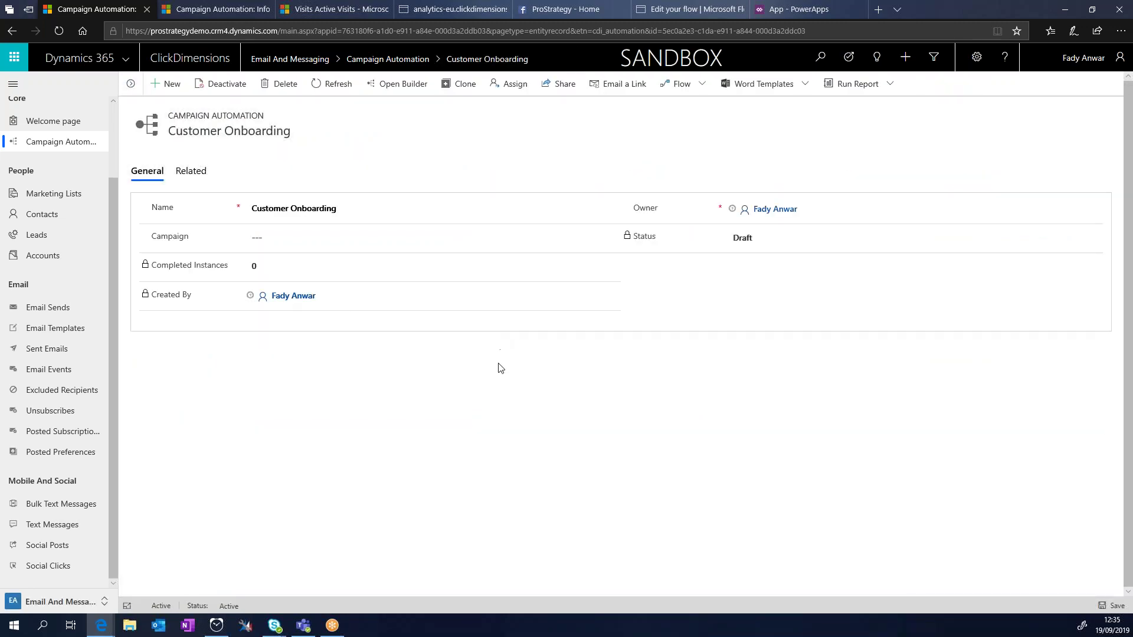
left_click(399, 88)
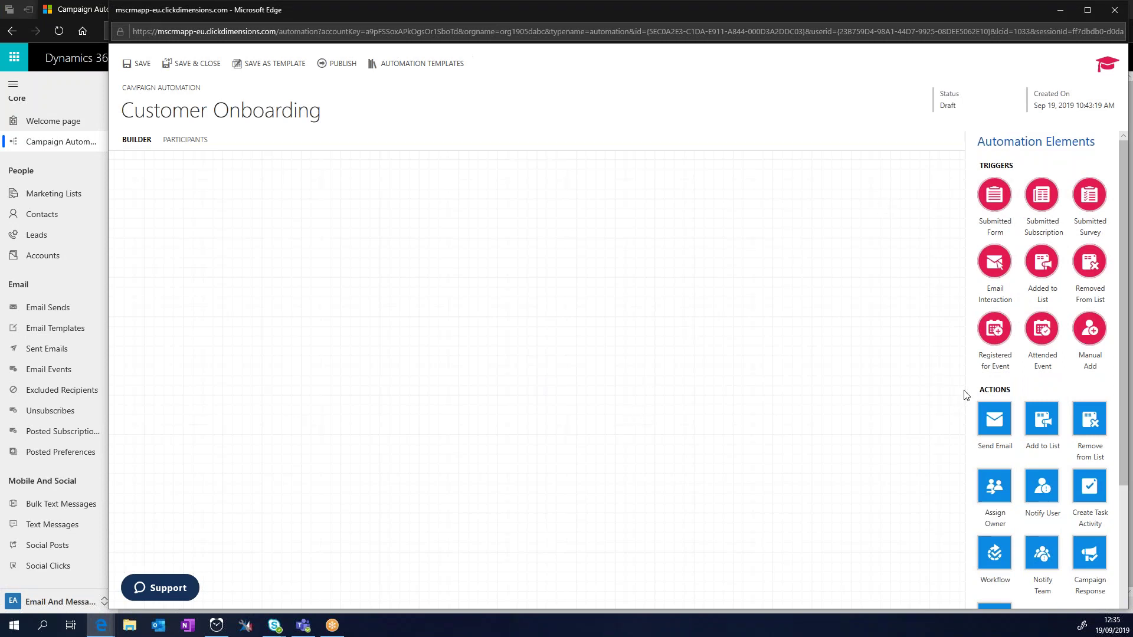
Step: Place an Added to List trigger and a Send Email action, connecting the trigger to the email
left_click_drag(1042, 275, 253, 292)
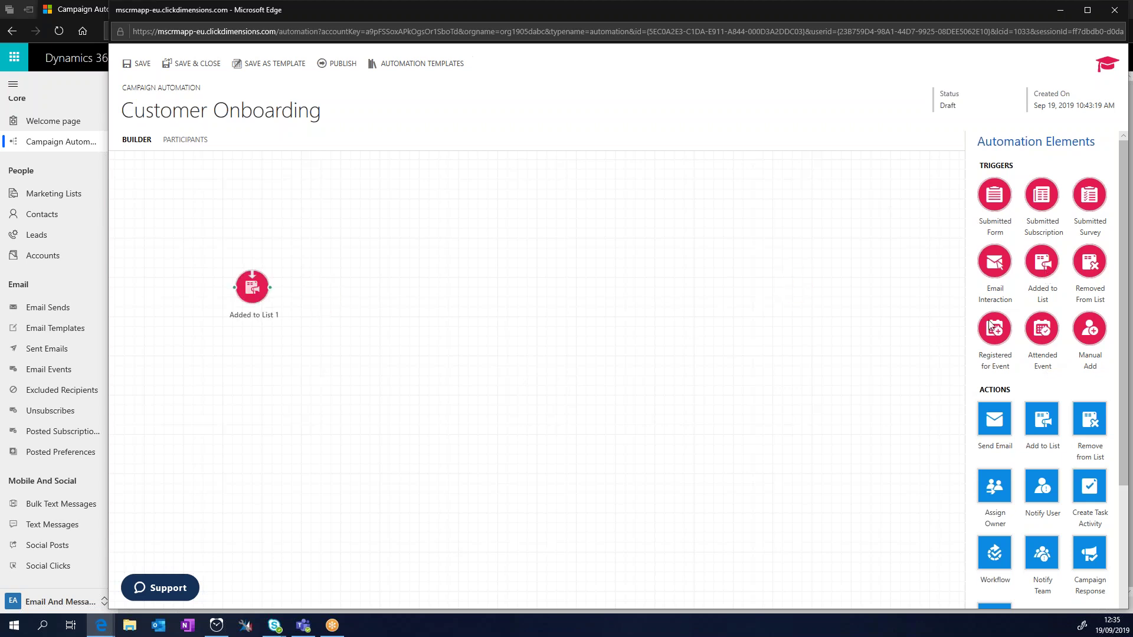
mouse_move(995, 430)
left_mouse_down()
mouse_move(361, 262)
mouse_move(349, 301)
left_mouse_up()
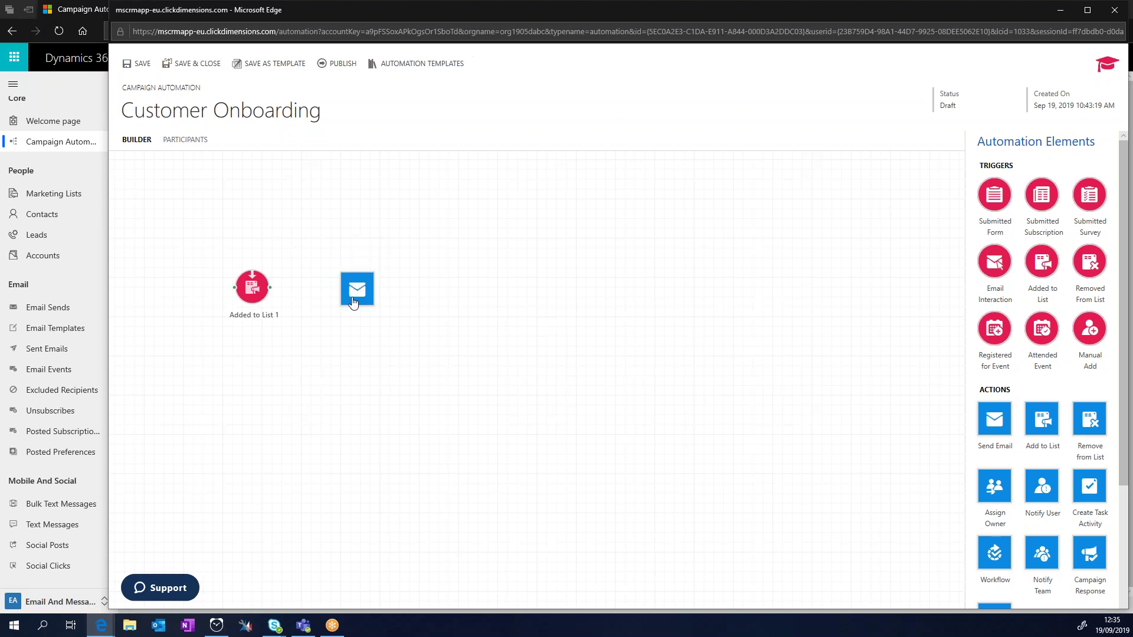
left_click_drag(270, 287, 348, 282)
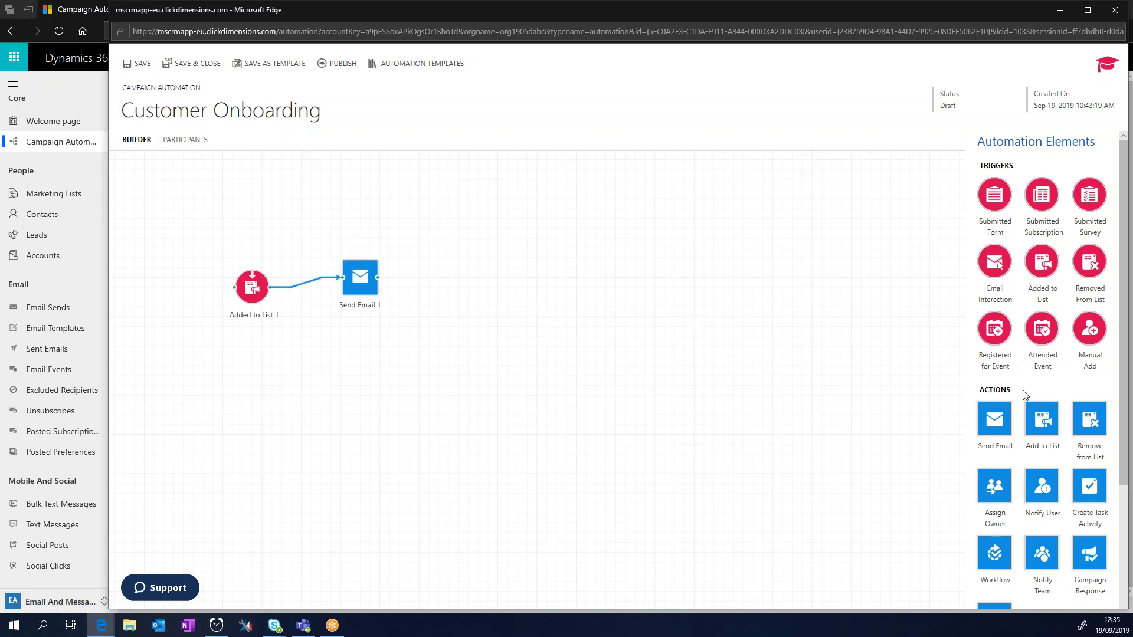
scroll(1025, 394, "down", 3)
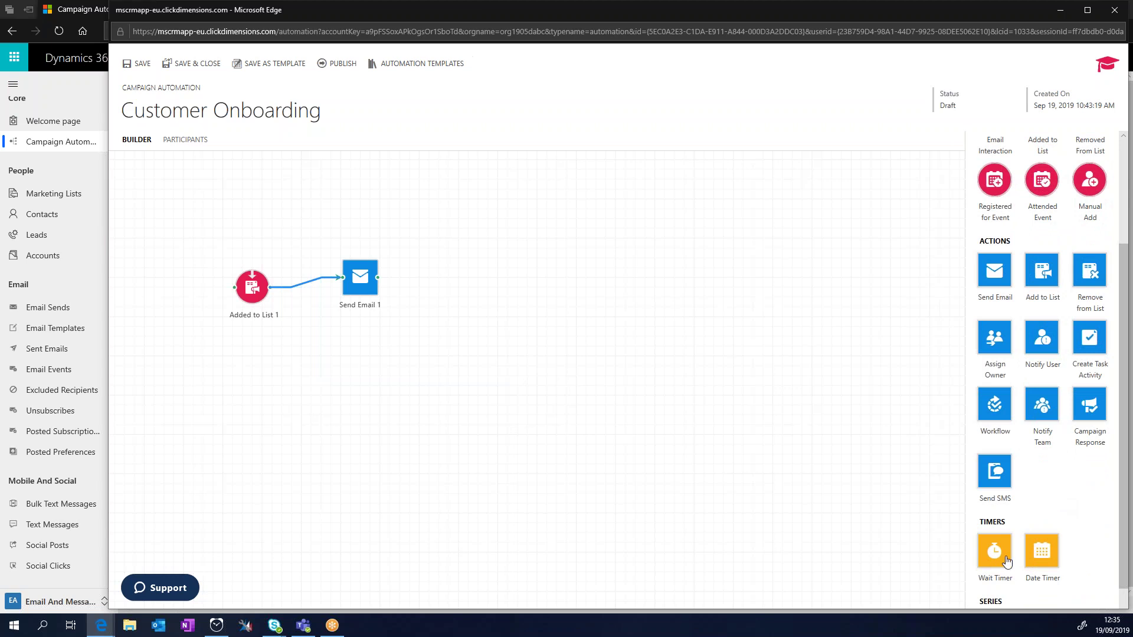
scroll(1007, 560, "up", 3)
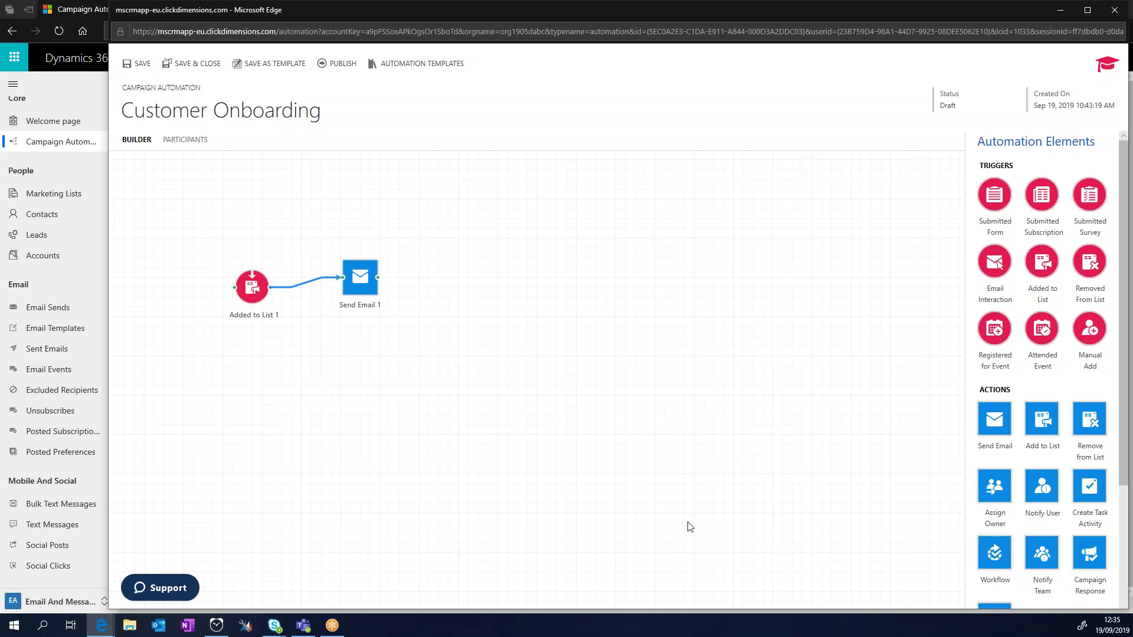
Step: Set Send Email 1 to use the Thank You Mail template, subject 'Thank You'
left_click(366, 288)
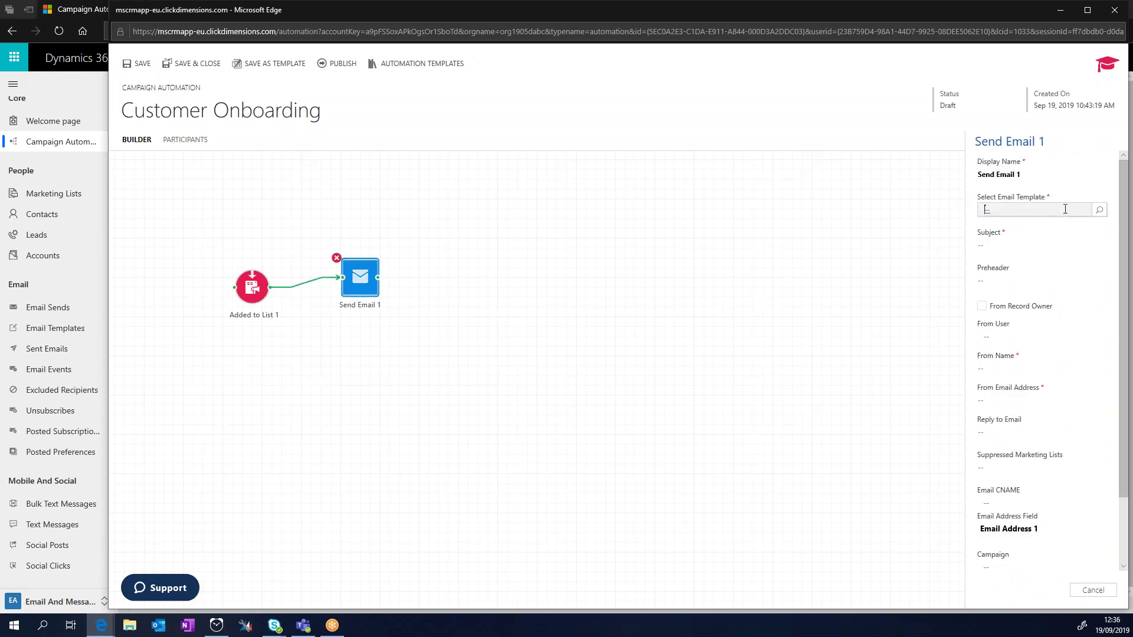
left_click(1099, 210)
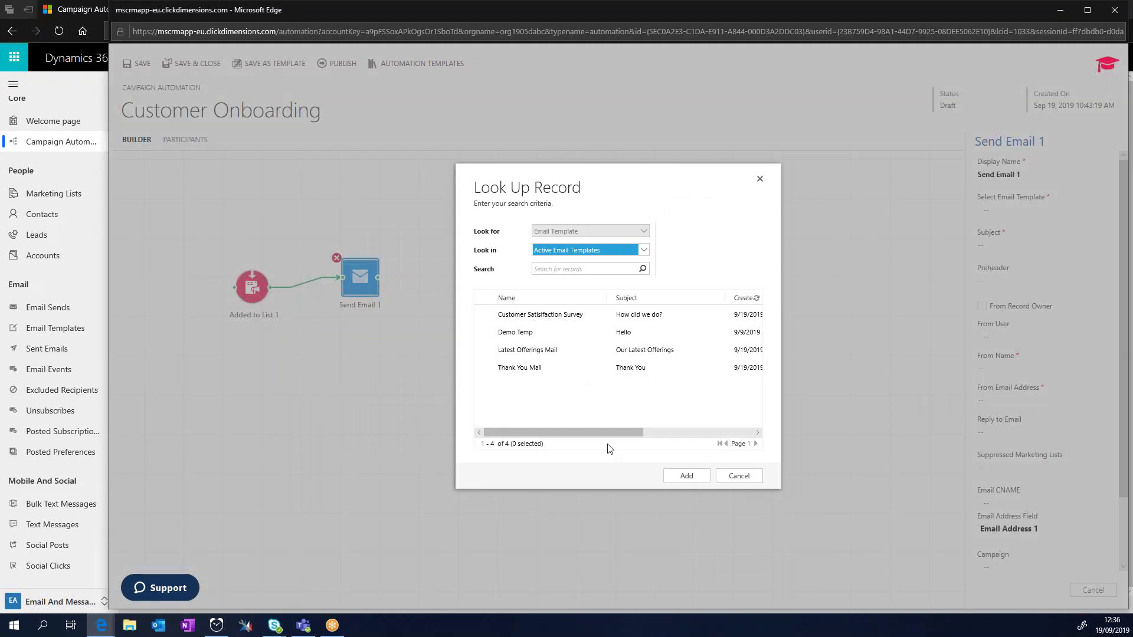
left_click(485, 374)
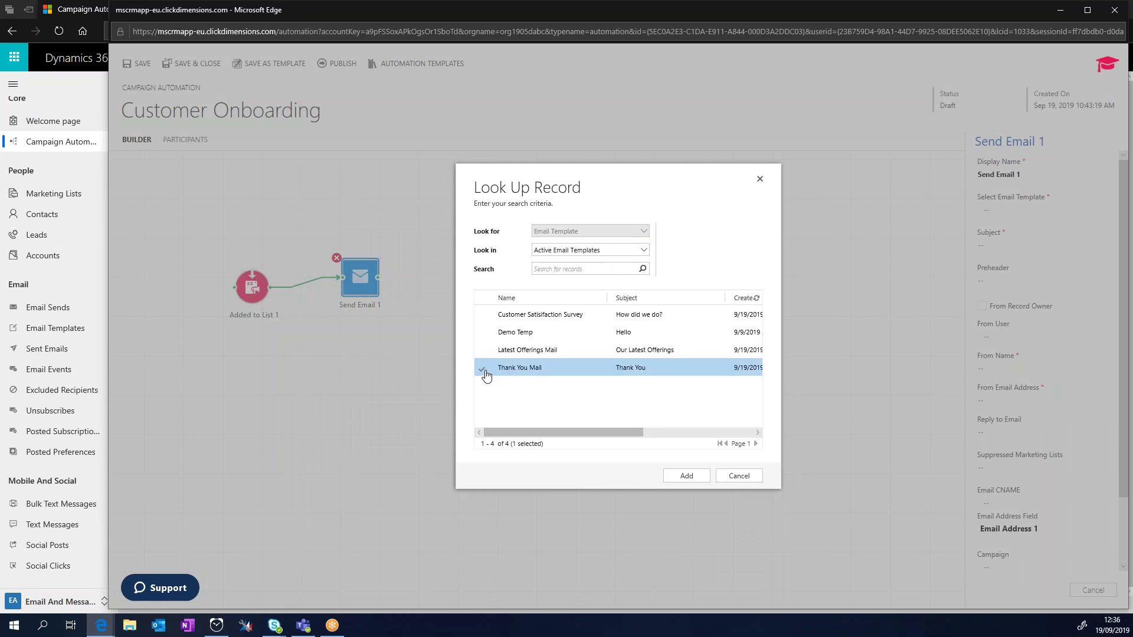
left_click(686, 476)
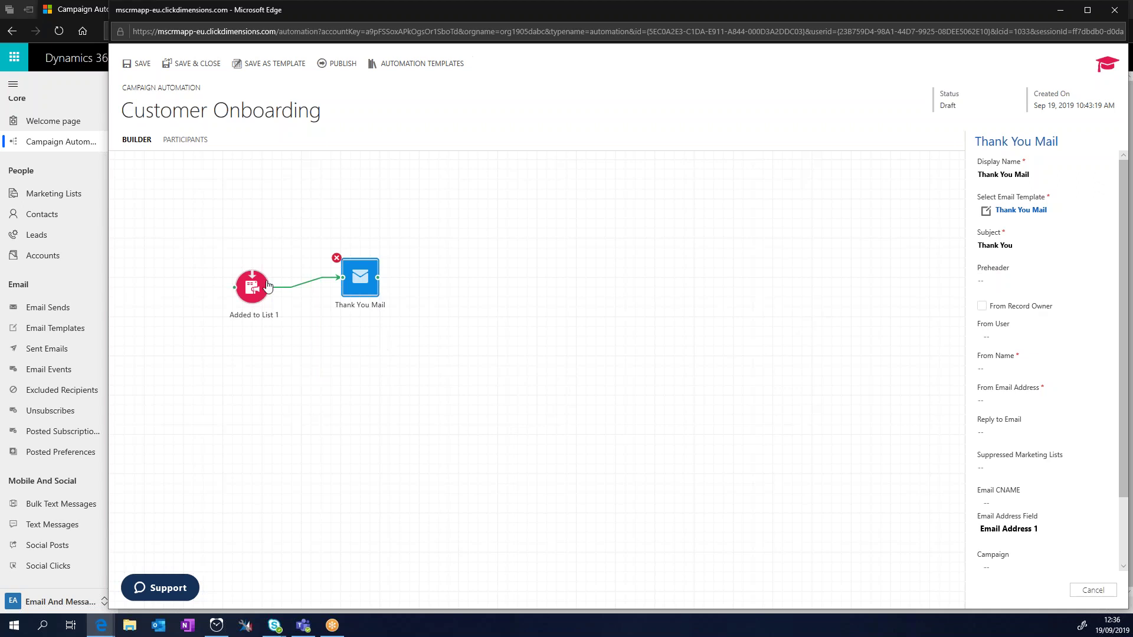
Step: Open the Added to List 1 trigger settings and cancel the marketing list lookup unchosen
left_click(249, 295)
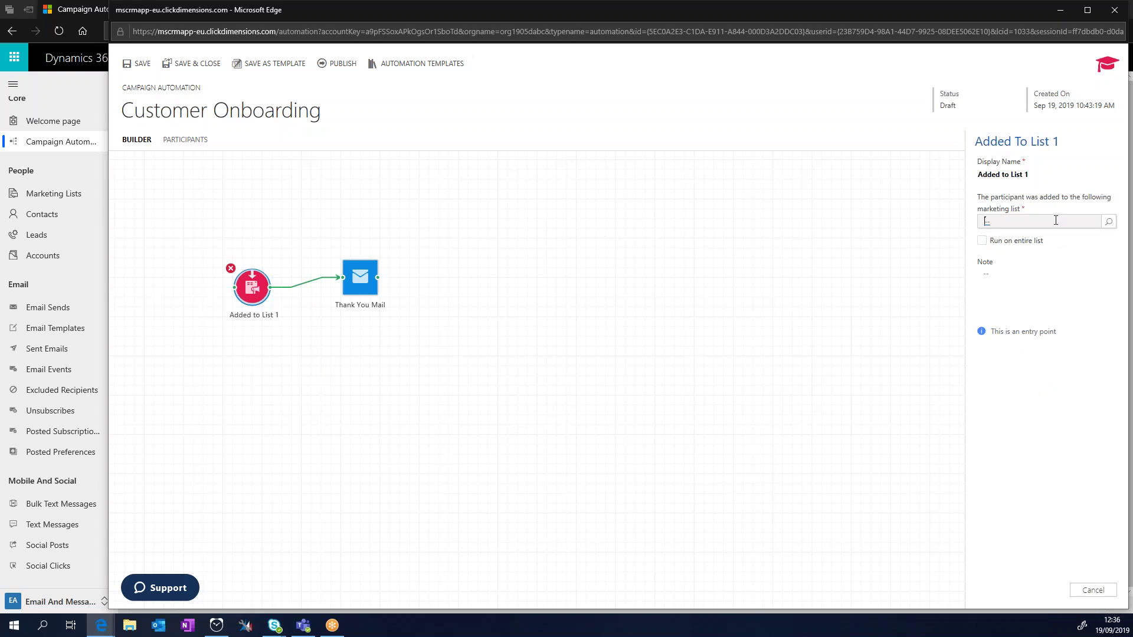
left_click(1110, 223)
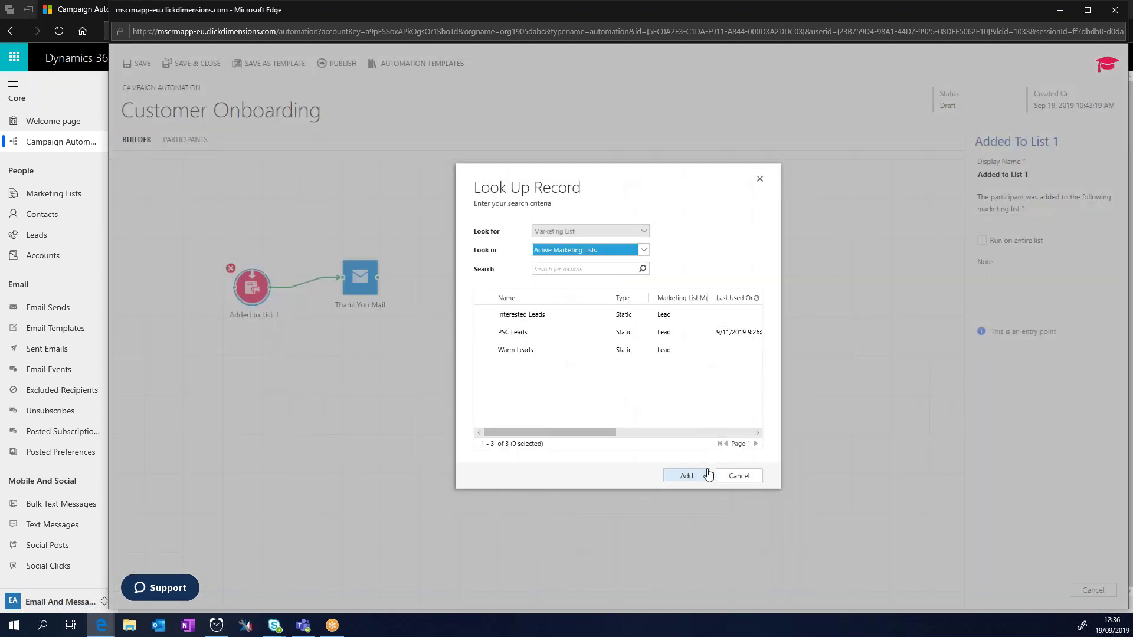
left_click(738, 475)
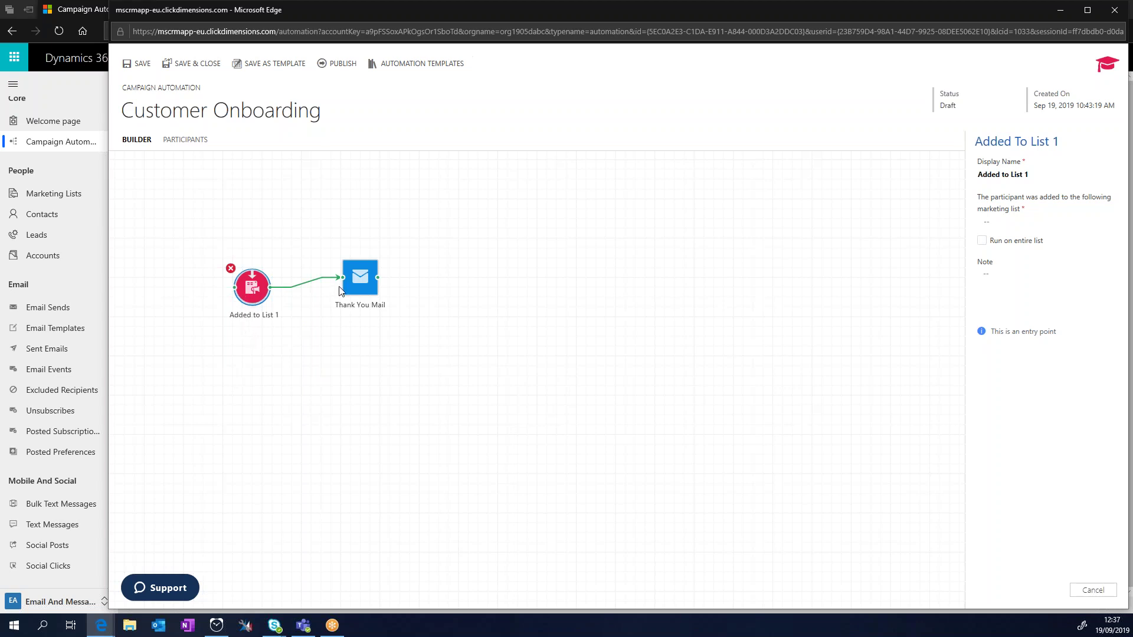
Step: Replace the email step's Thank You Mail template with Customer Satisfaction Survey ('How did we do?')
left_click(359, 278)
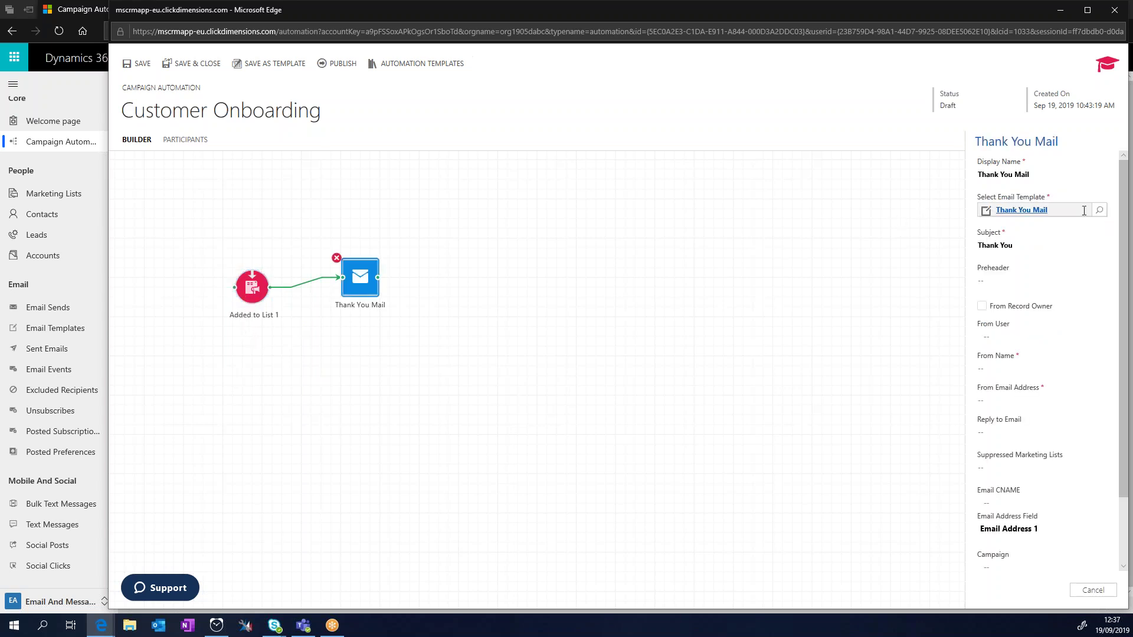
left_click(1099, 213)
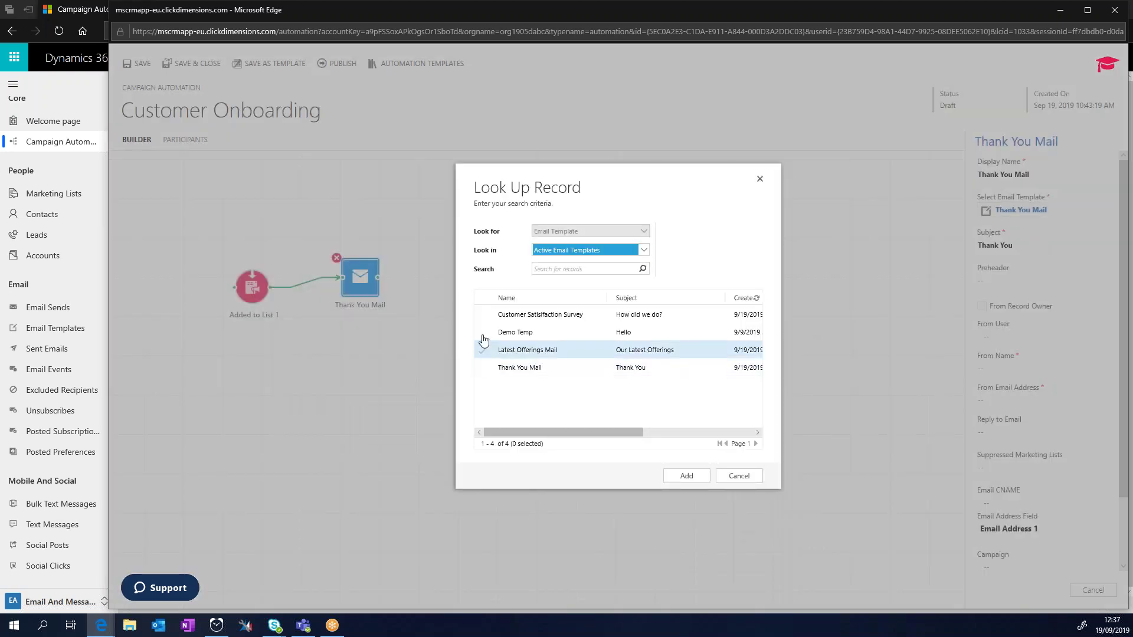
left_click(485, 315)
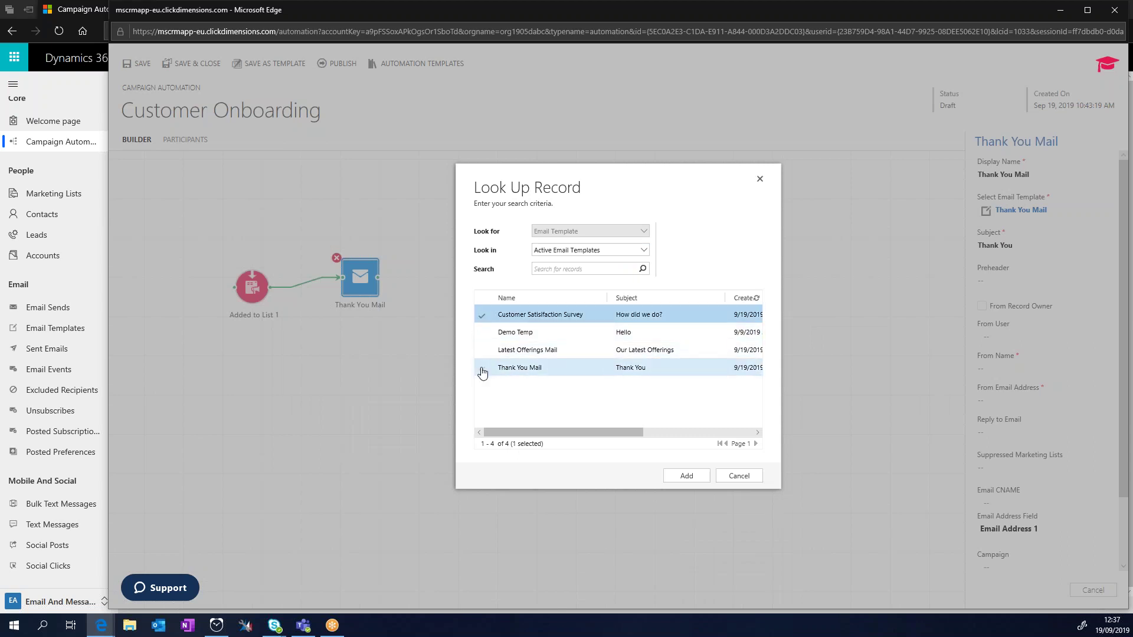
left_click(481, 369)
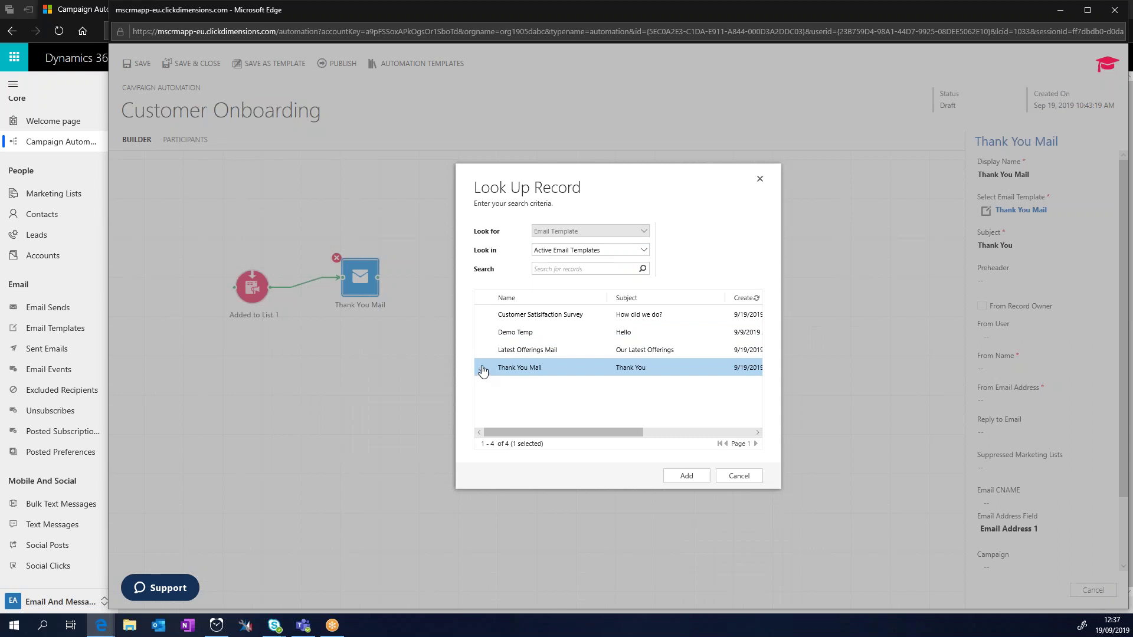
left_click(487, 312)
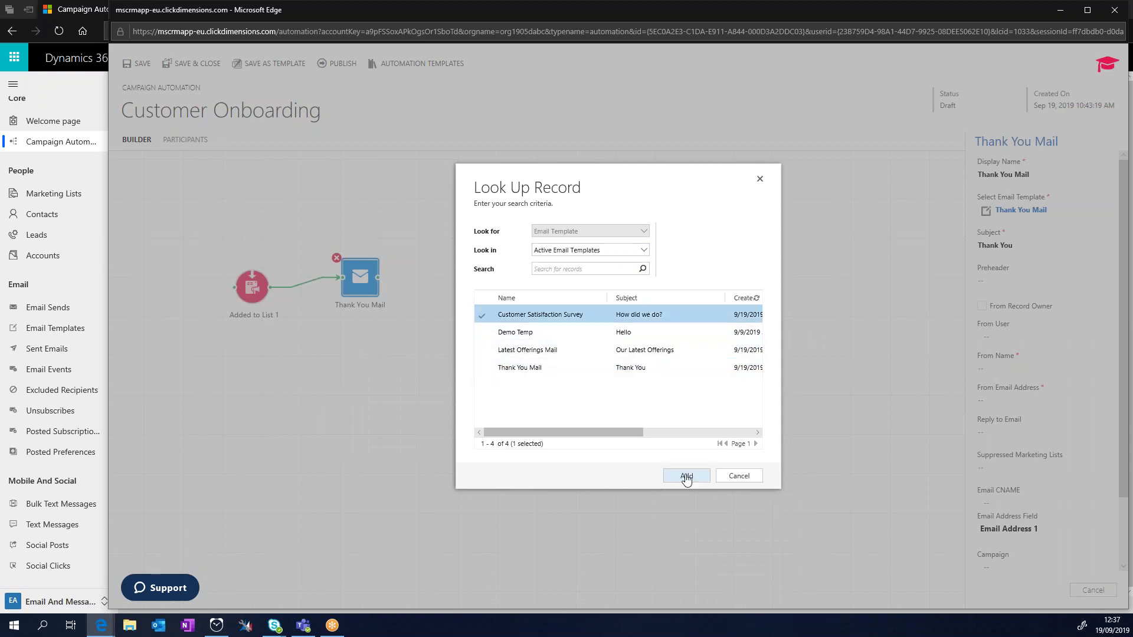
left_click(686, 475)
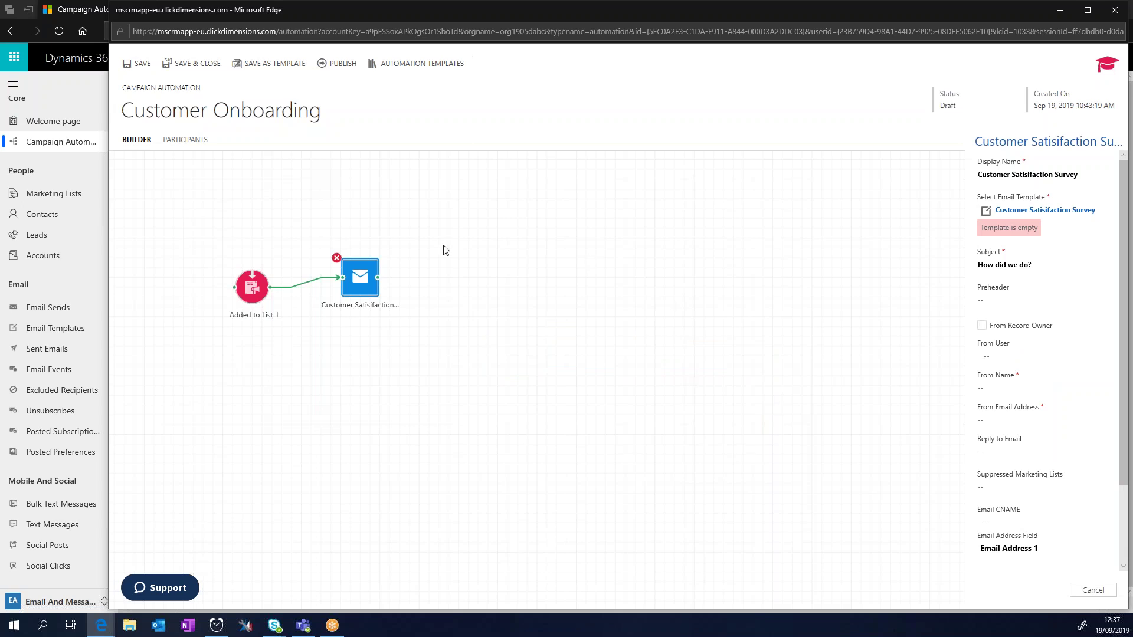
left_click(522, 347)
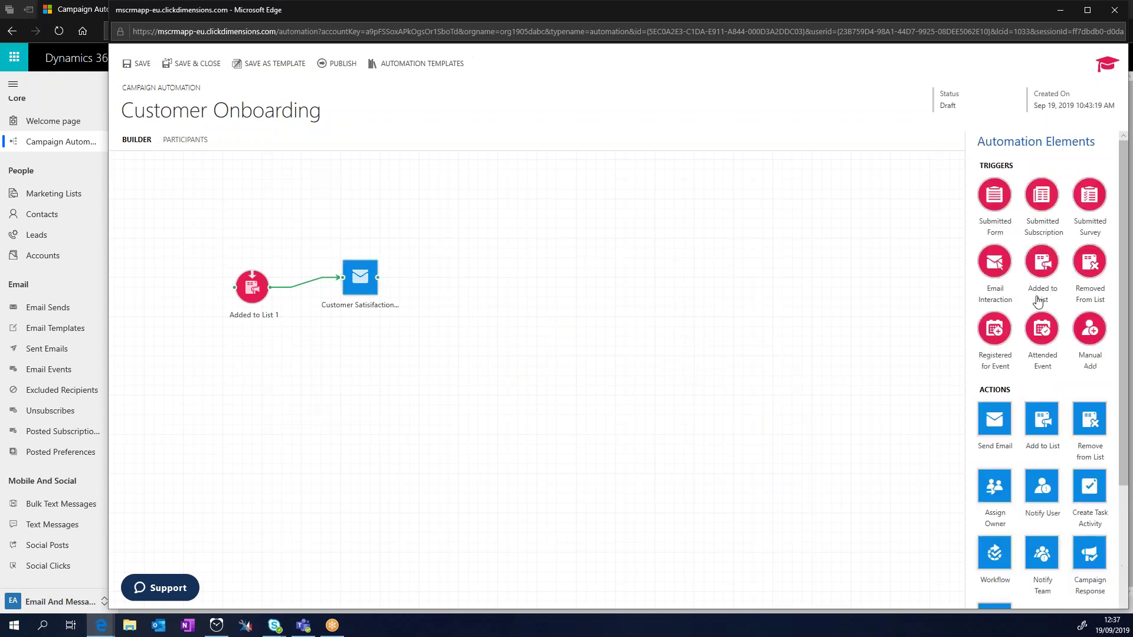
Step: Place an Email Interaction trigger and connect the survey email to it
scroll(1045, 394, "down", 3)
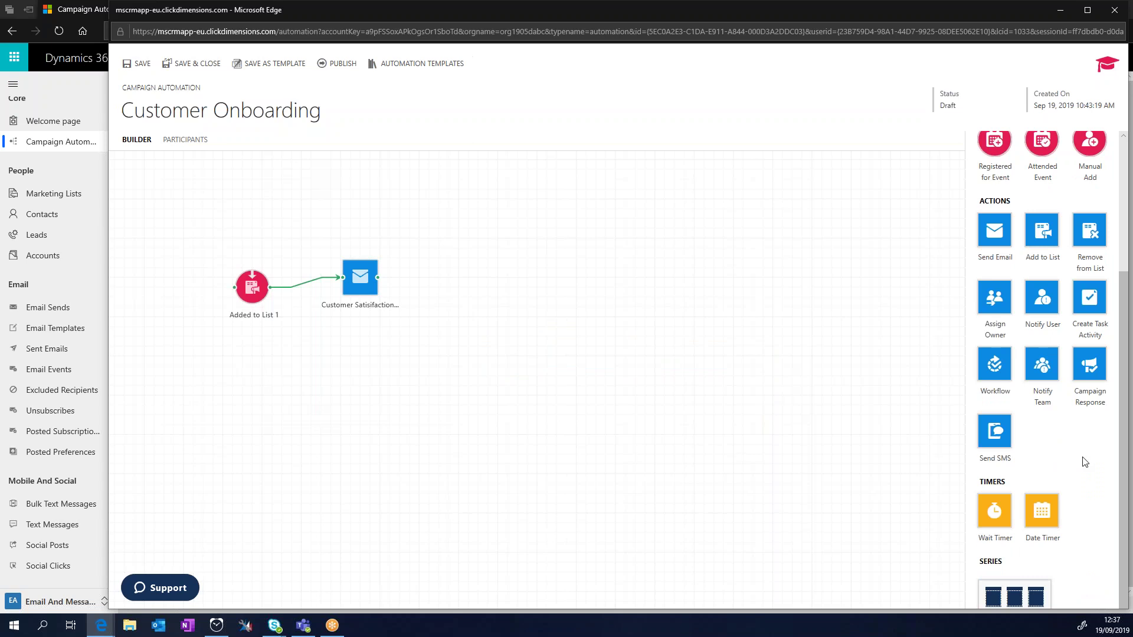
scroll(1083, 462, "up", 3)
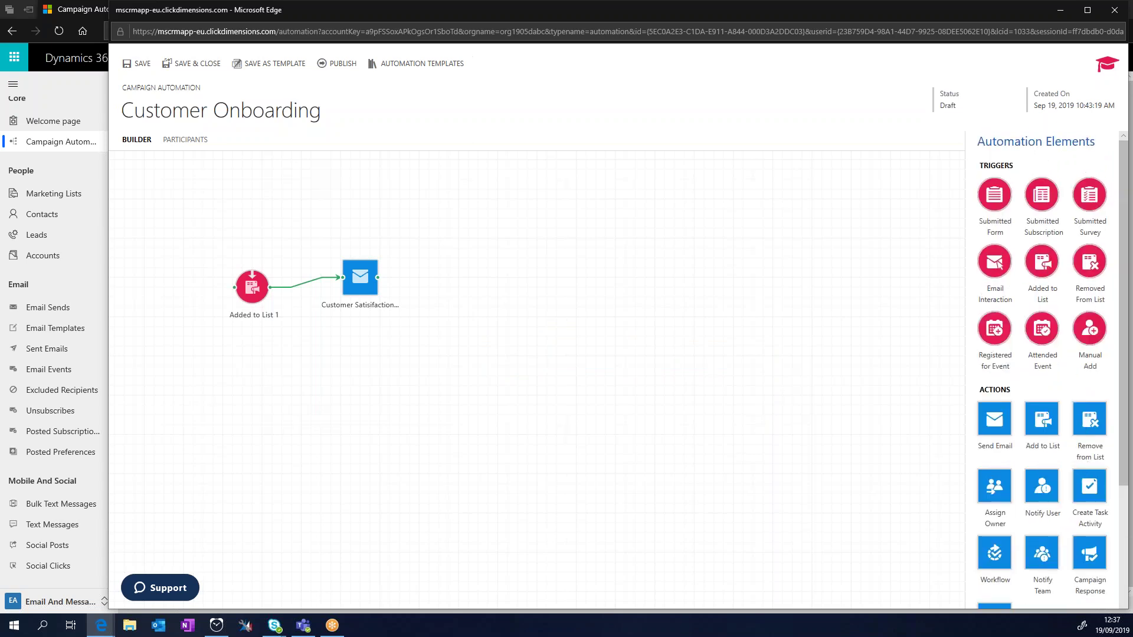
mouse_move(998, 271)
left_mouse_down()
mouse_move(419, 263)
mouse_move(480, 287)
left_mouse_up()
left_click_drag(378, 278, 463, 278)
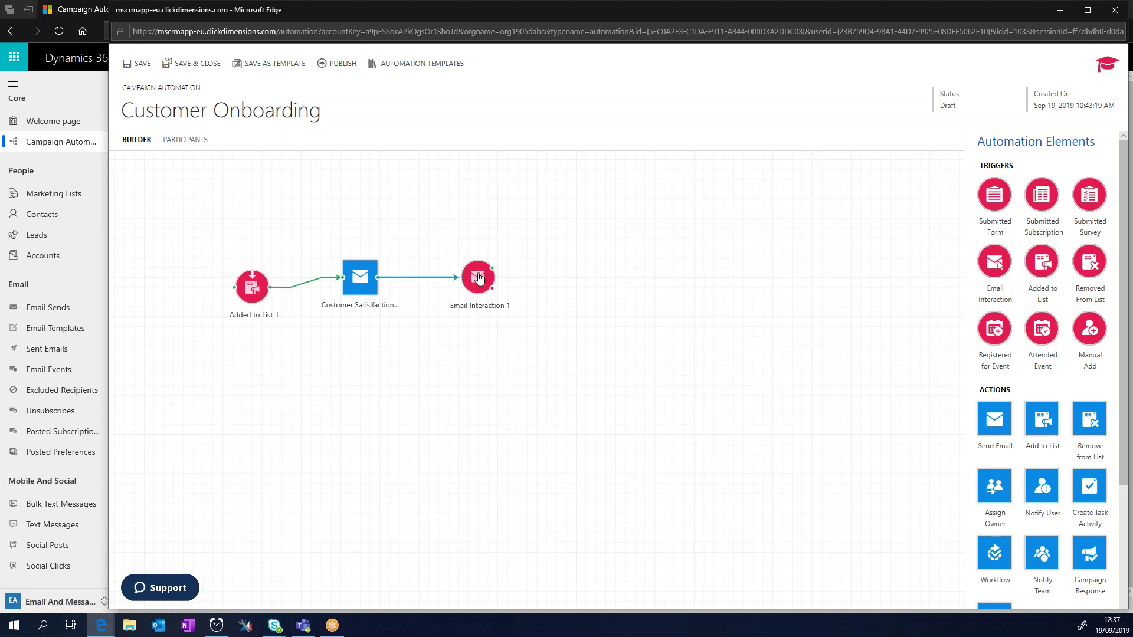
Step: Make the trigger watch the Customer Satisfaction Survey email and fire on Email Clicked
left_click(478, 279)
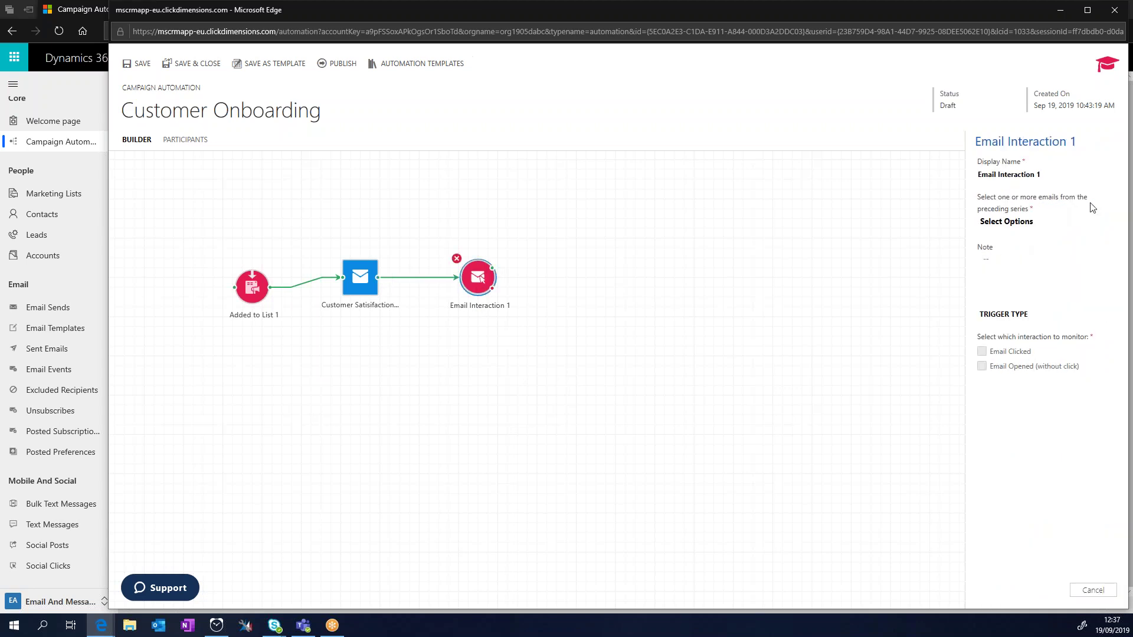
left_click(1057, 223)
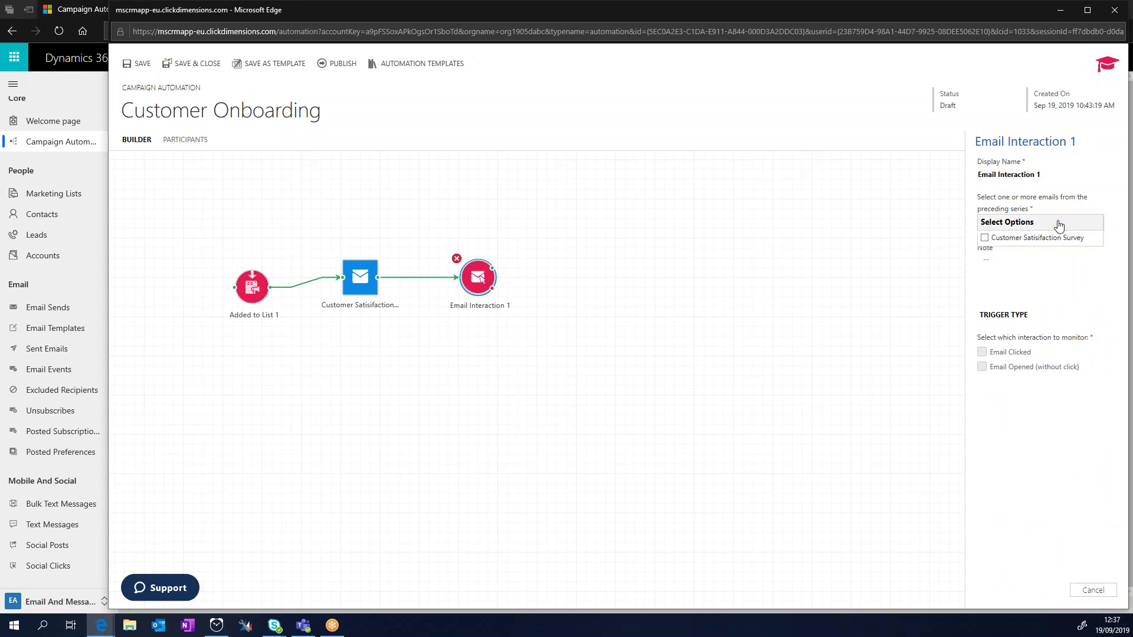
left_click(984, 238)
left_click(983, 356)
left_click(982, 352)
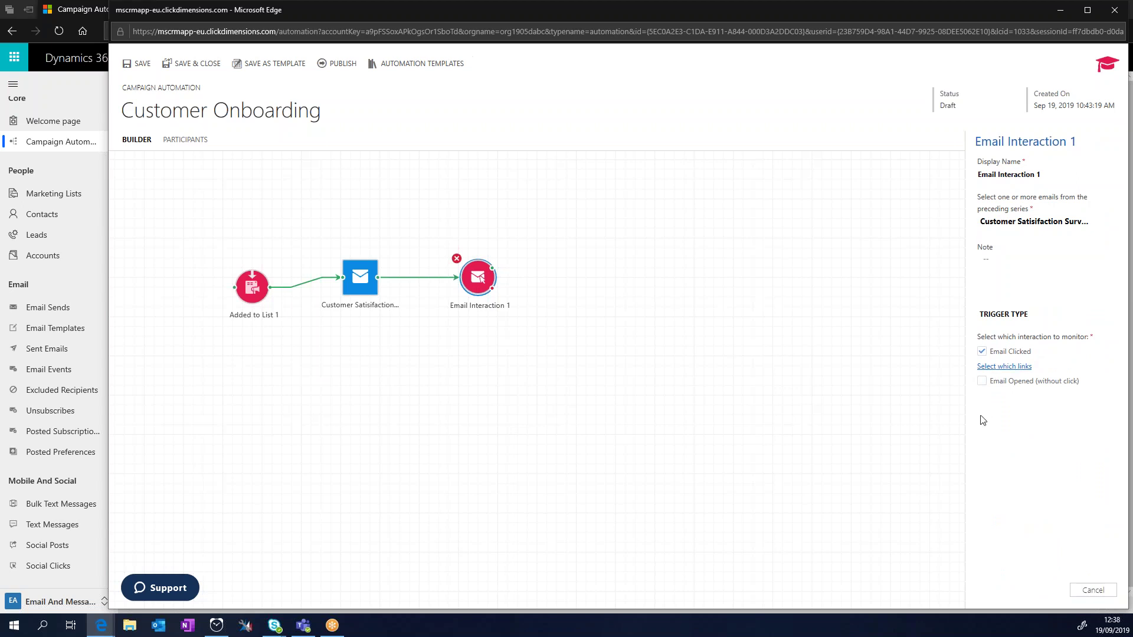
left_click(982, 381)
left_click(982, 381)
left_click(528, 289)
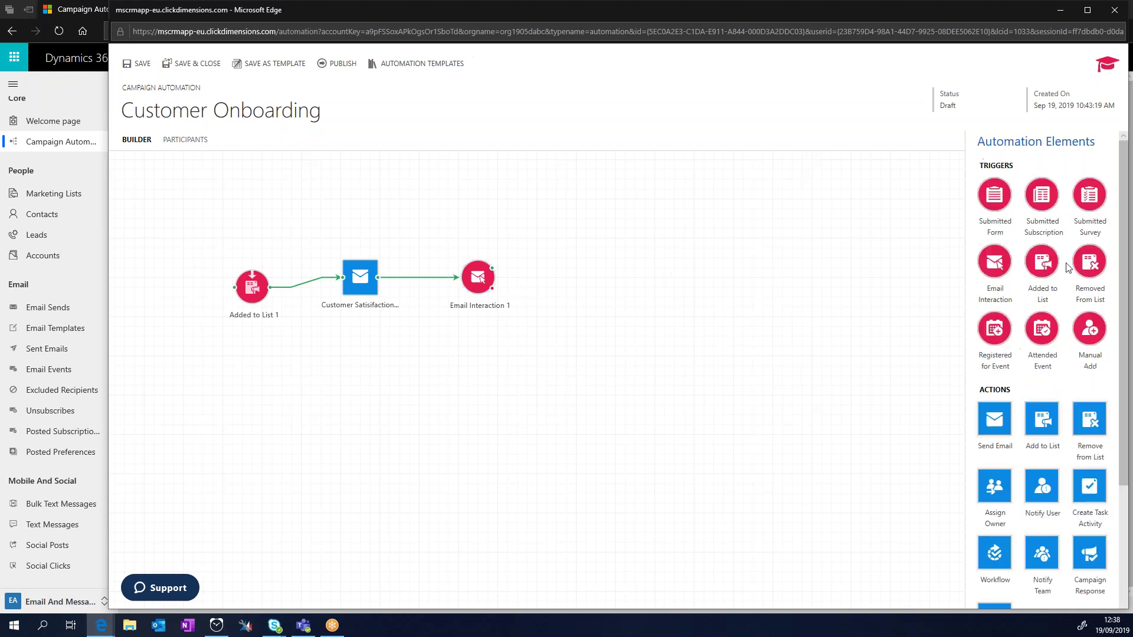
left_click(478, 287)
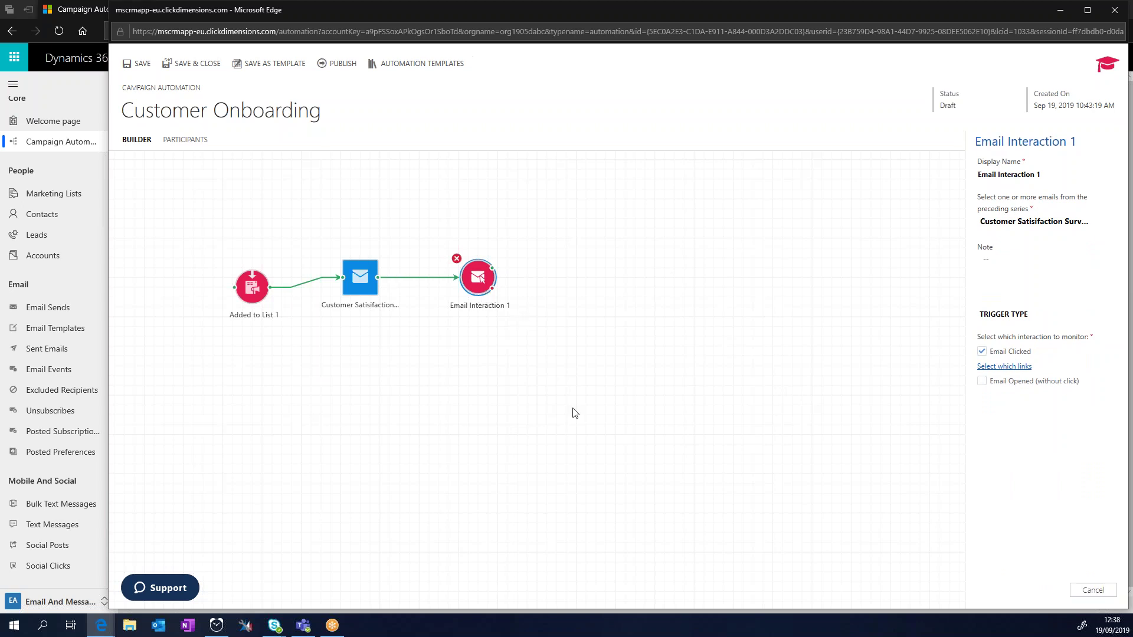
left_click(683, 382)
Step: Add a Send Email 2 step and connect Email Interaction 1 to it
left_click_drag(994, 419, 612, 353)
left_click_drag(491, 289, 599, 336)
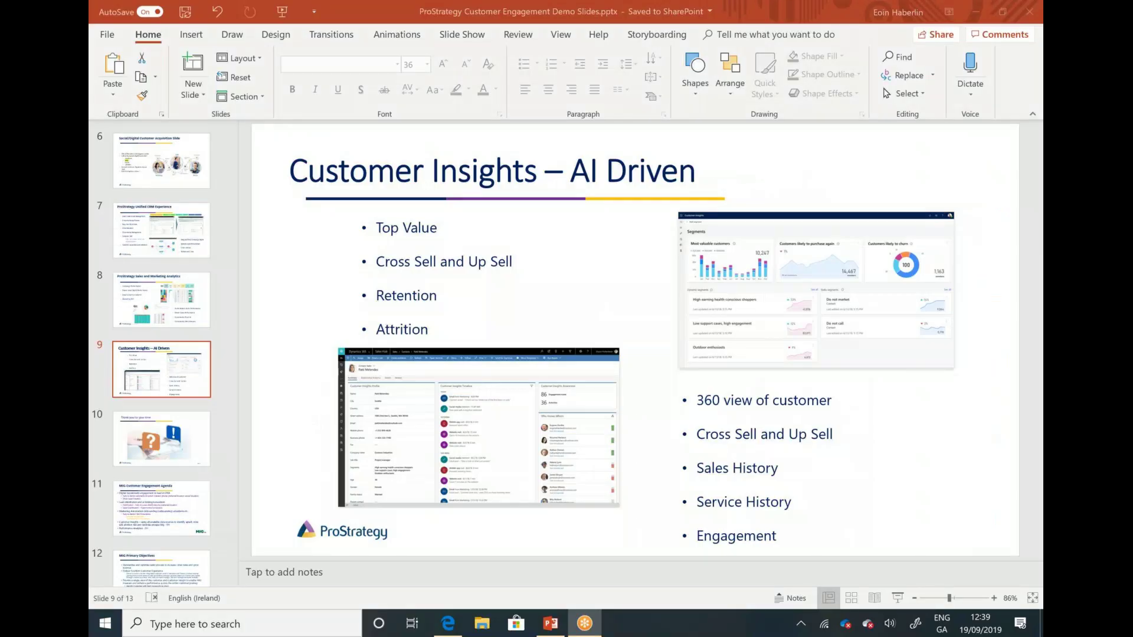
left_click(897, 598)
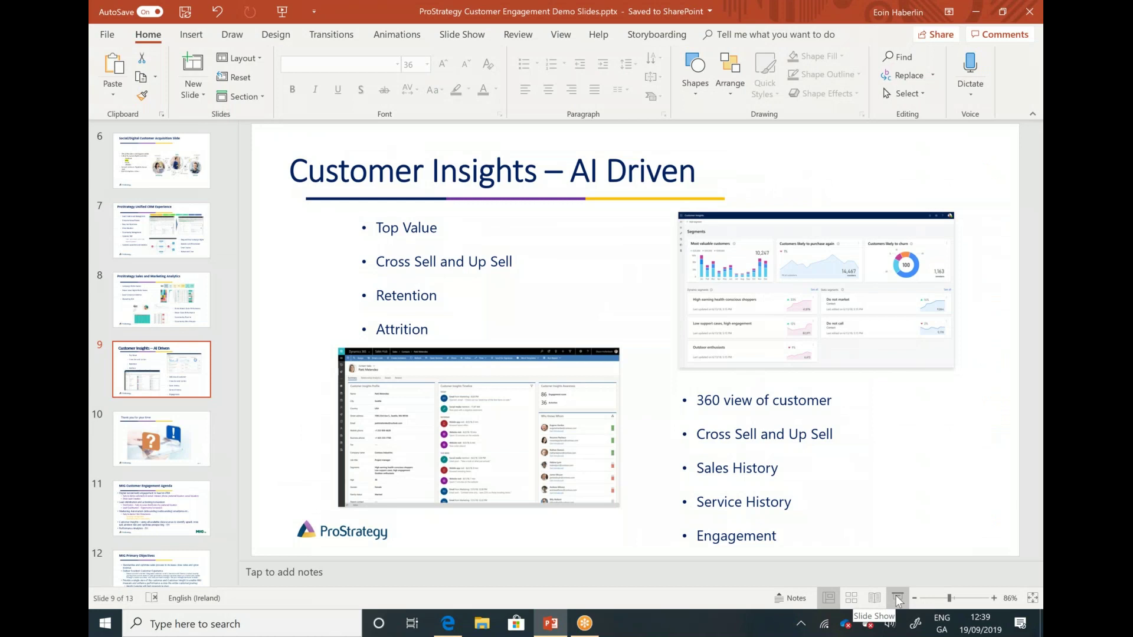
left_click(897, 598)
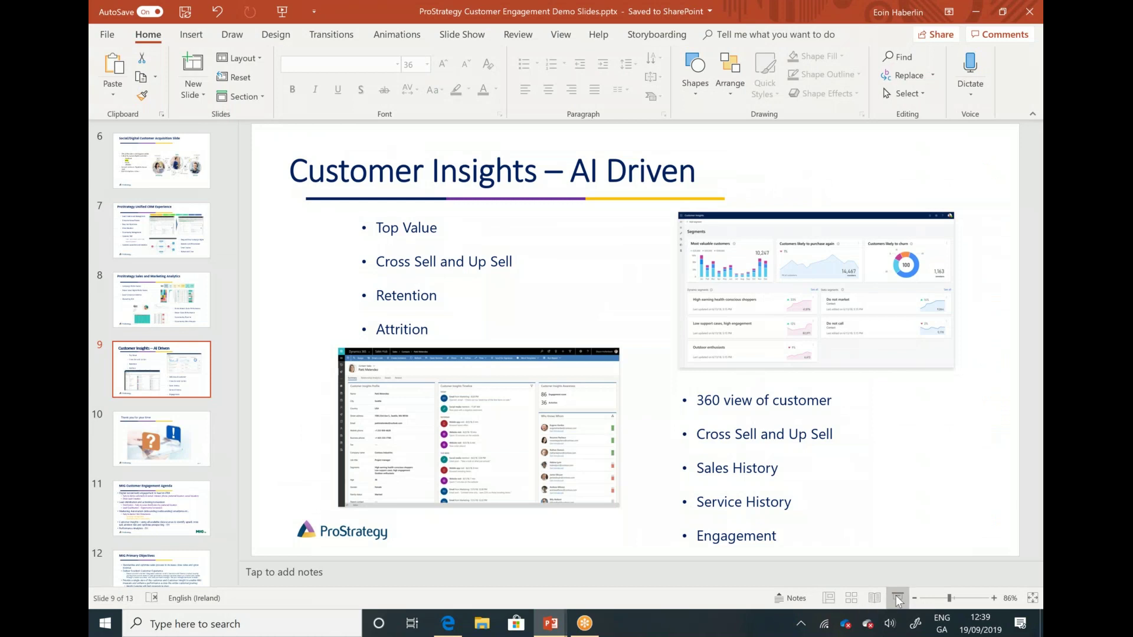